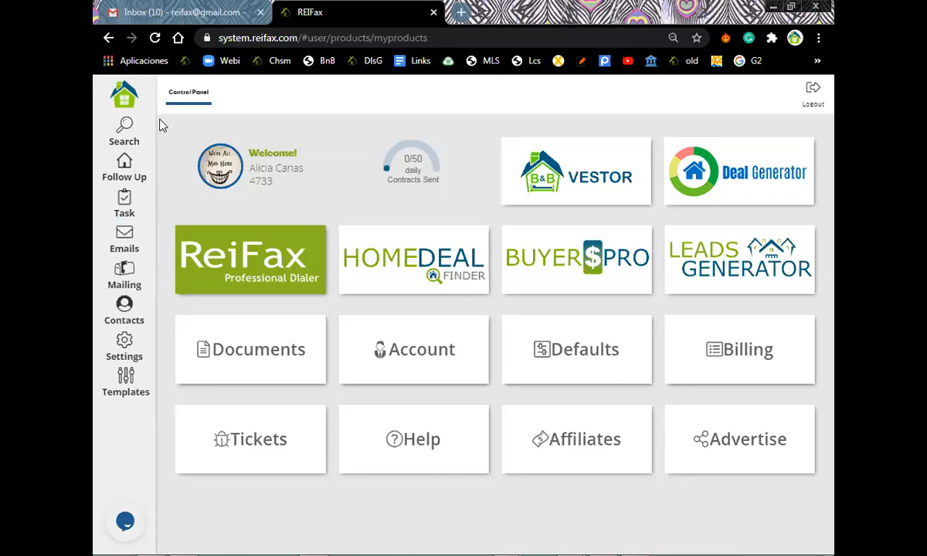
Go to Settings > Documents to list the uploaded FAR.BAR AS IS 4.2017 contracts.
click(122, 352)
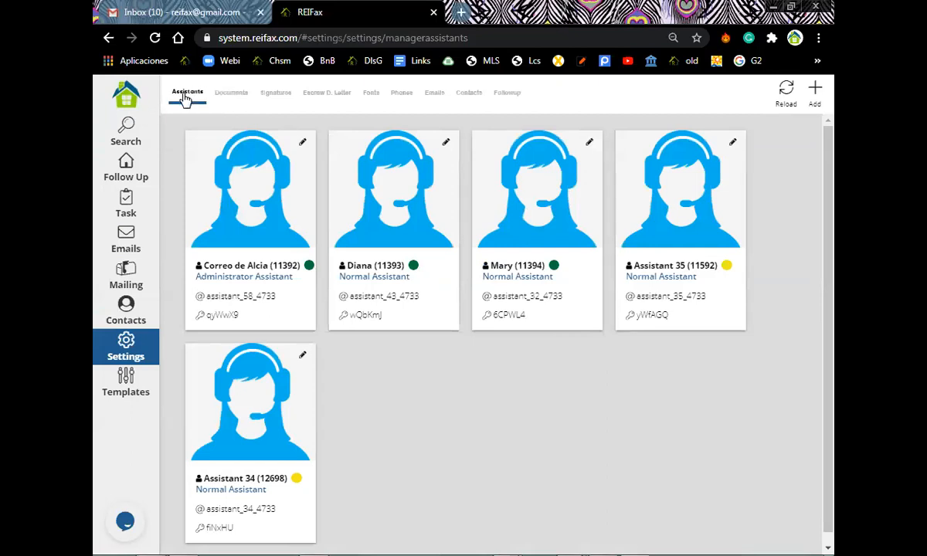
click(231, 93)
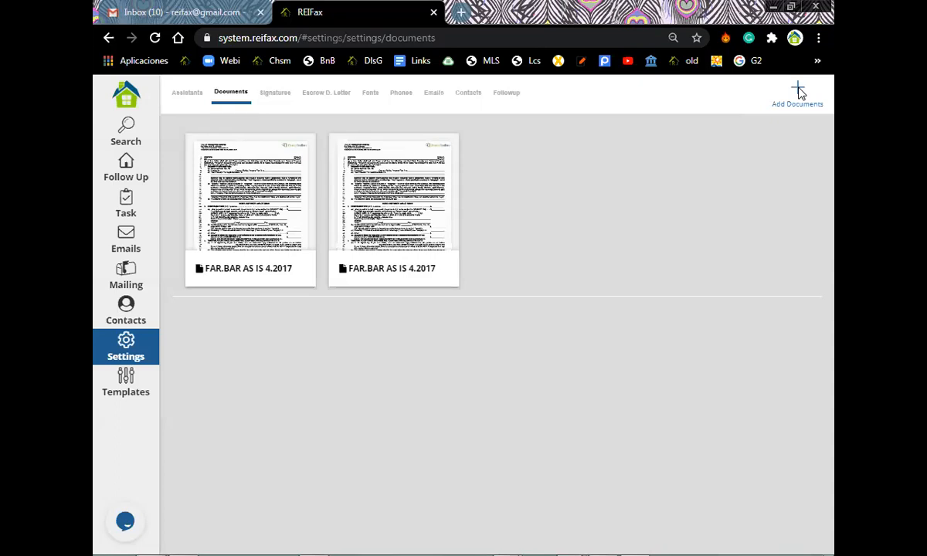
Upload a third FAR.BAR AS IS 4.2017 PDF, agreeing to the upload terms.
click(799, 91)
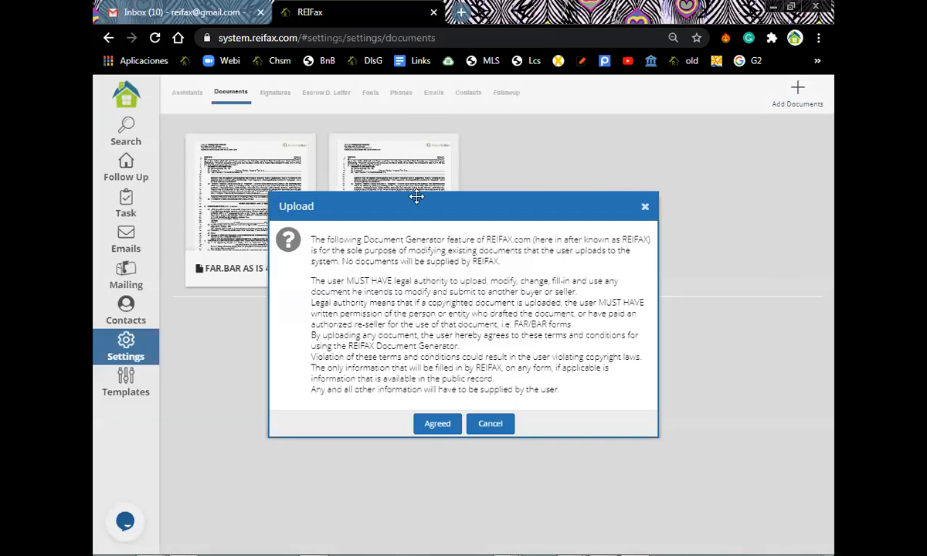
click(432, 426)
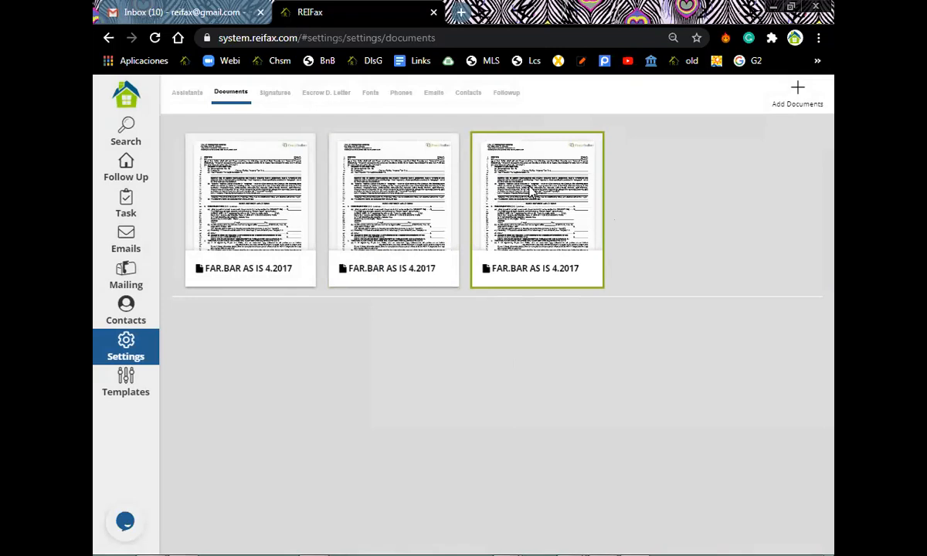
Open the third document's Details dialog and select its current name for replacement.
click(534, 196)
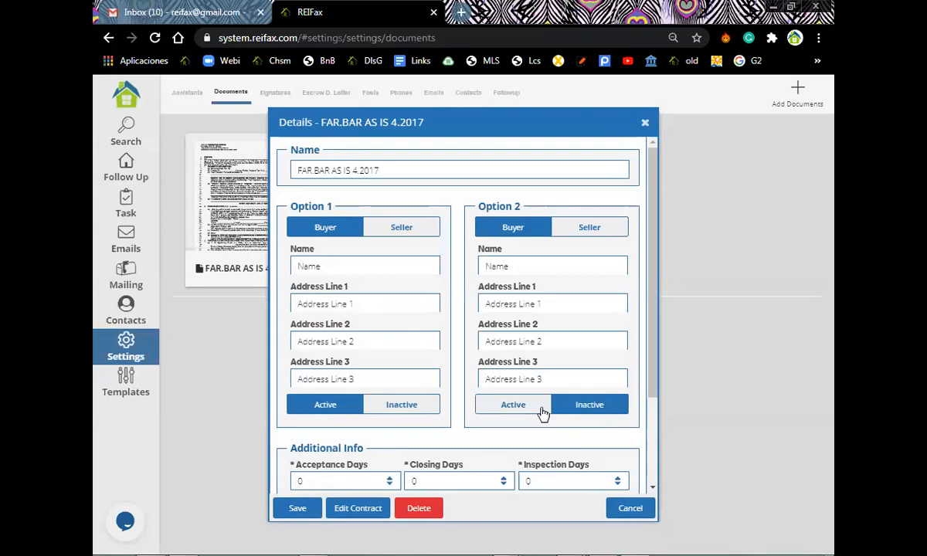
click(391, 169)
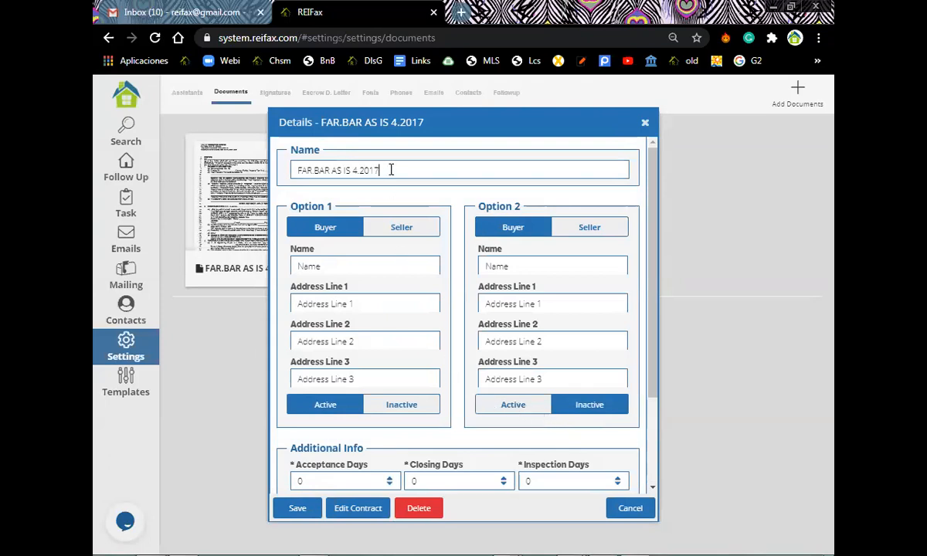
drag(391, 169, 290, 163)
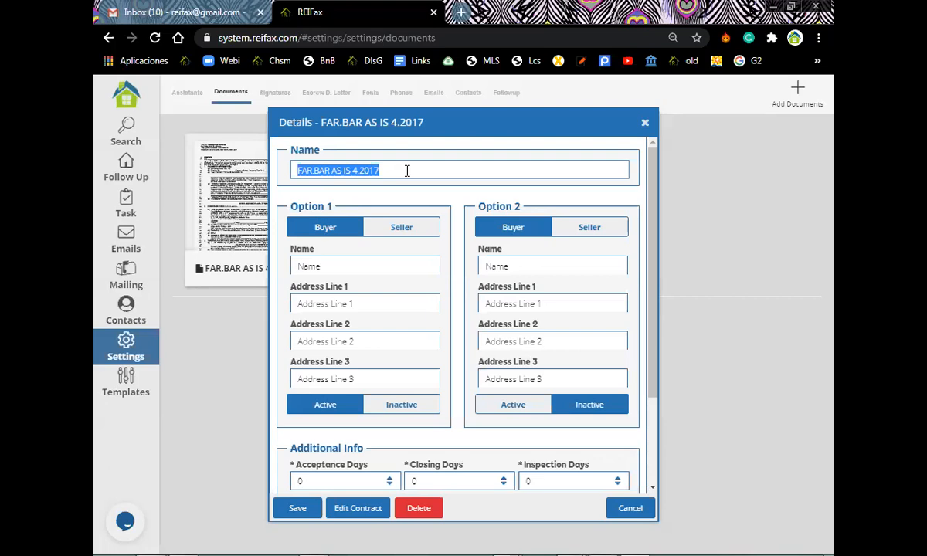
Rename the contract 'Webinar test' and enter the buyer's name as Option 1's name.
text(Web)
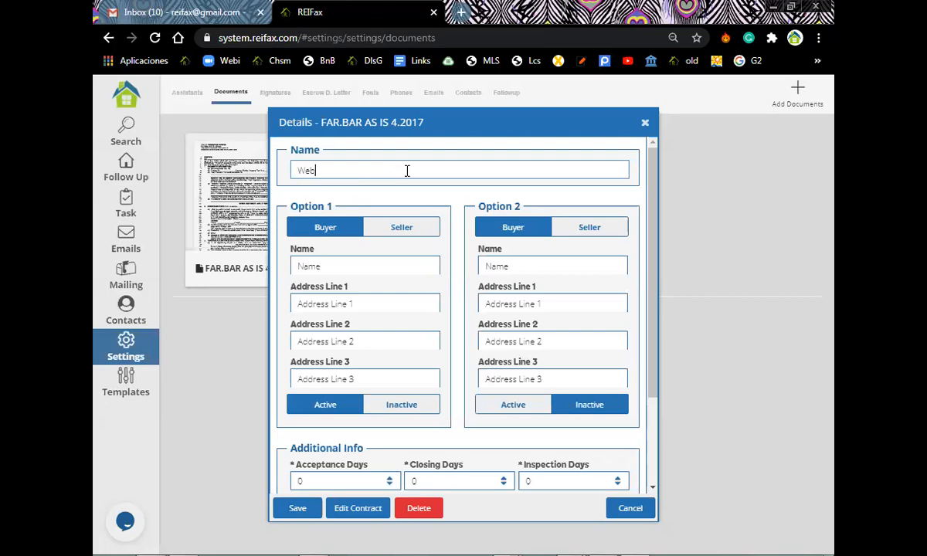
text(inar test)
click(377, 264)
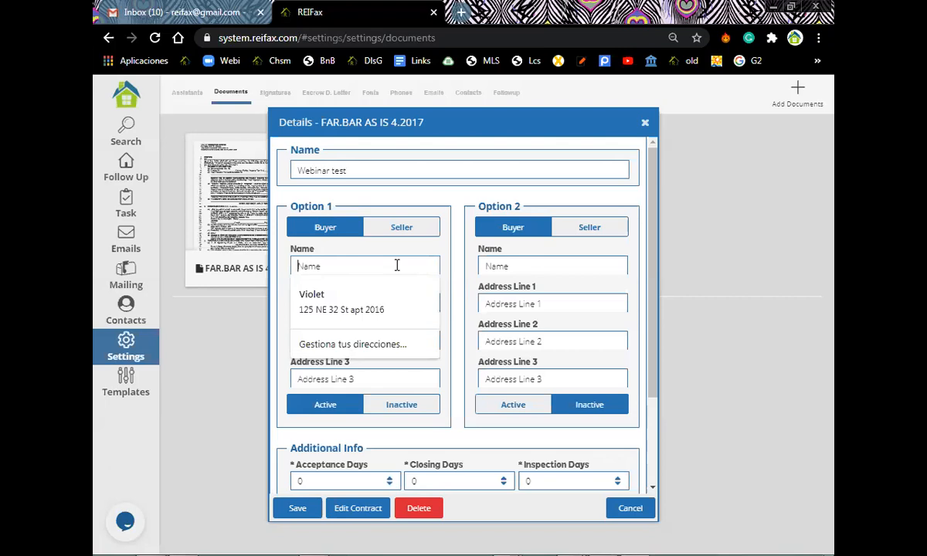
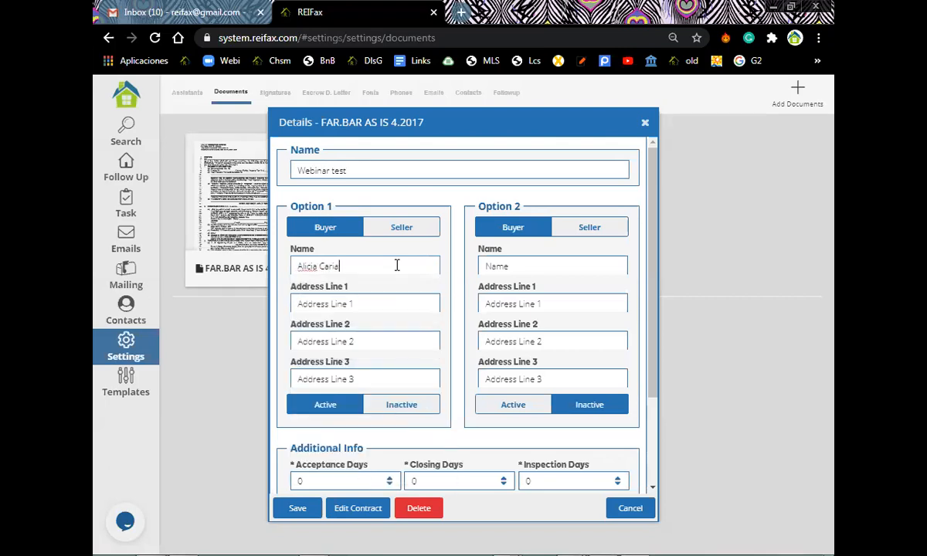
Fill Option 1's address lines with 'Address Address' and 'Laine 2'.
click(423, 301)
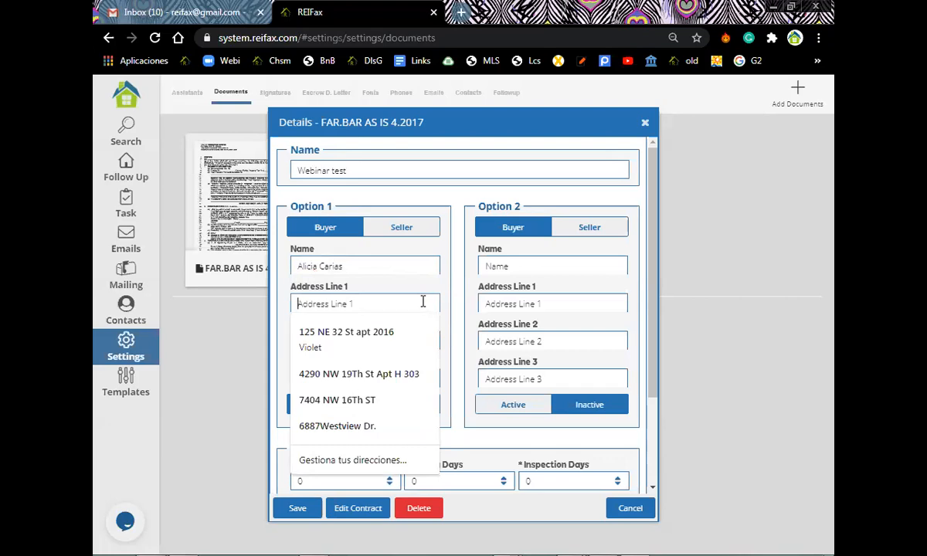
text(Add)
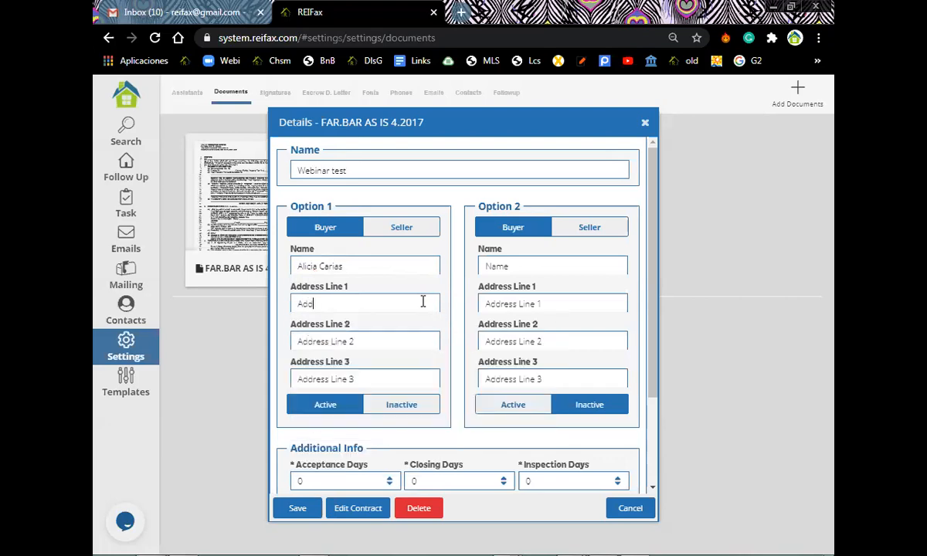
text(ress Address)
click(388, 336)
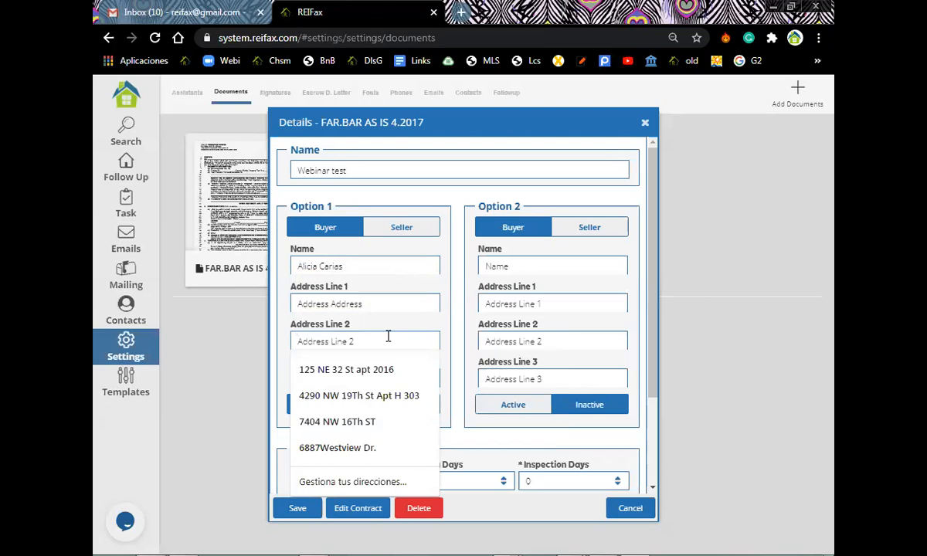
text(Laine 2)
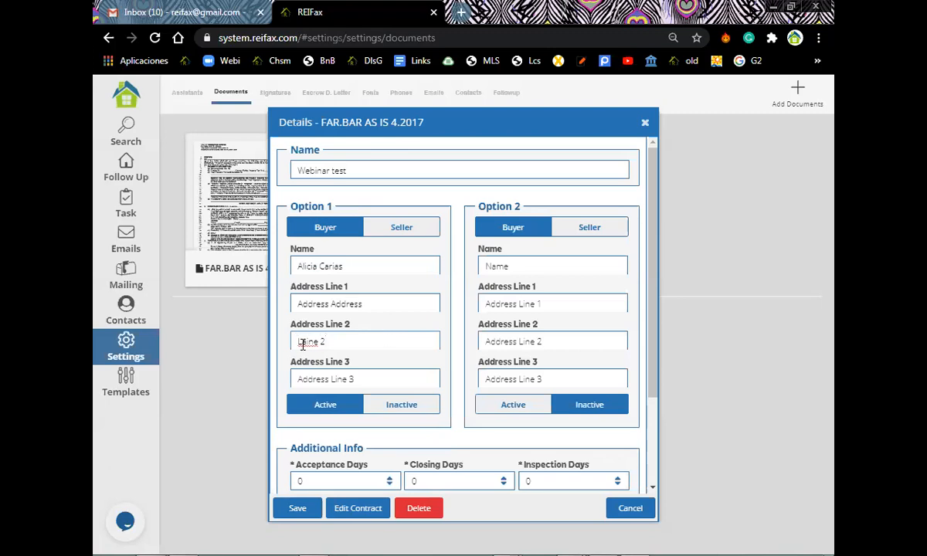
click(325, 410)
Enter 'Companies Name' as Option 2's name.
click(522, 266)
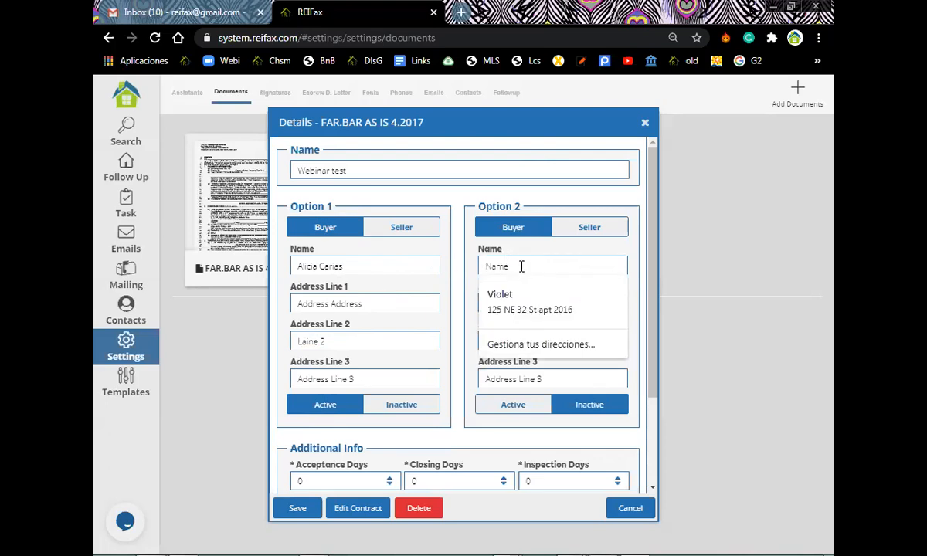
text(par)
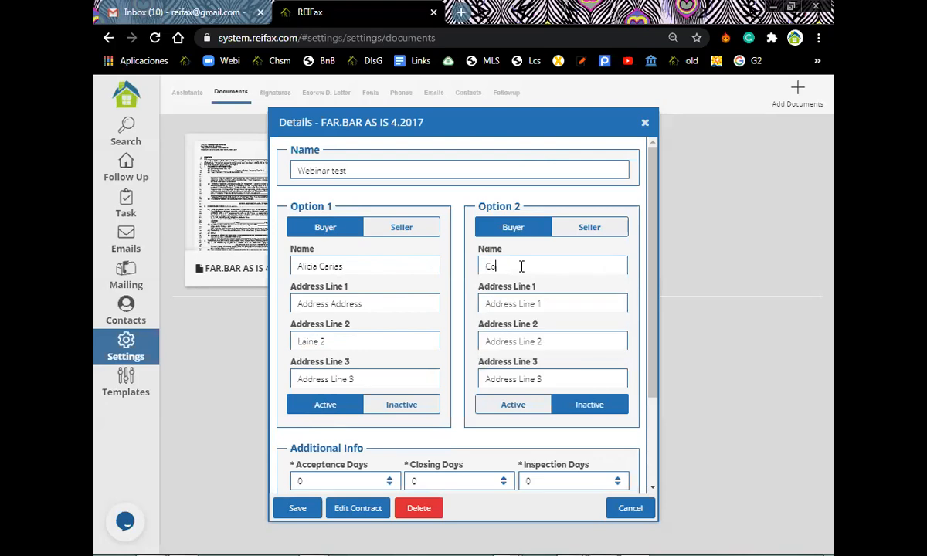
key(BackSpace)
text(nie)
key(BackSpace)
key(BackSpace)
key(BackSpace)
key(BackSpace)
key(BackSpace)
text(Companies Name)
Type 'Address' in Option 2's first address line, leaving Option 1 as the active option.
click(546, 297)
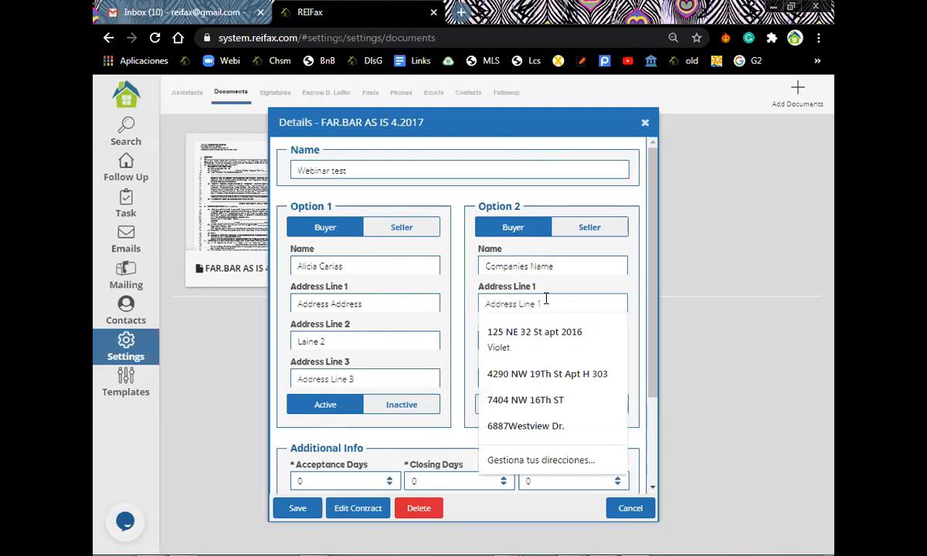
text(Adr)
key(BackSpace)
text(dress)
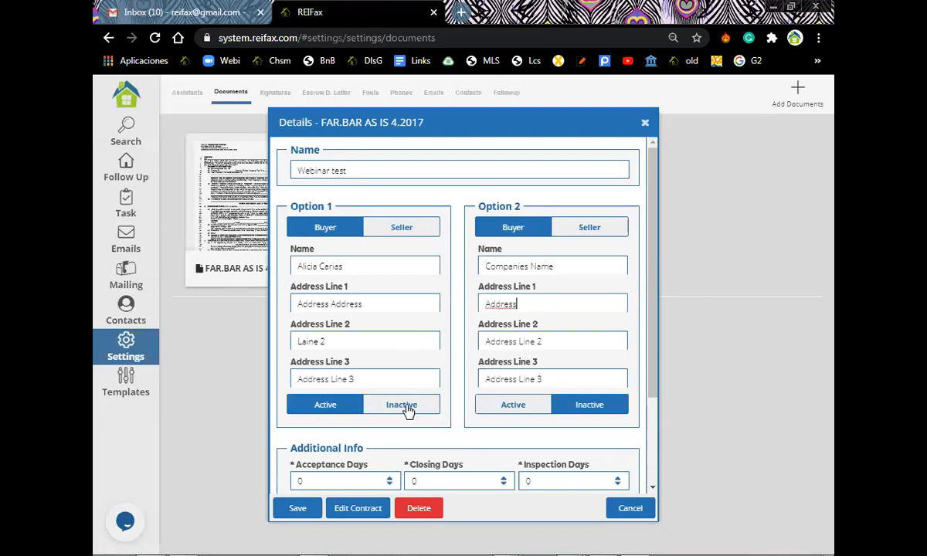
click(514, 404)
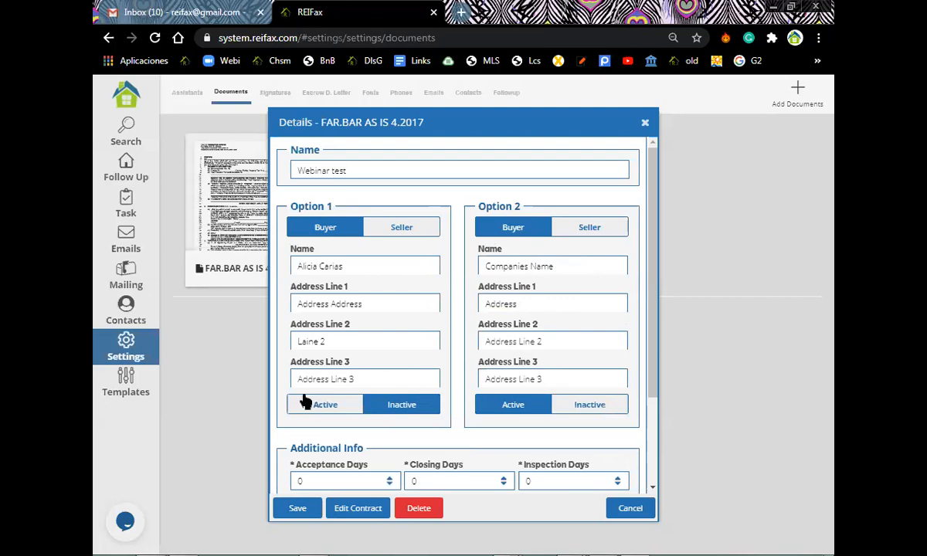
click(325, 407)
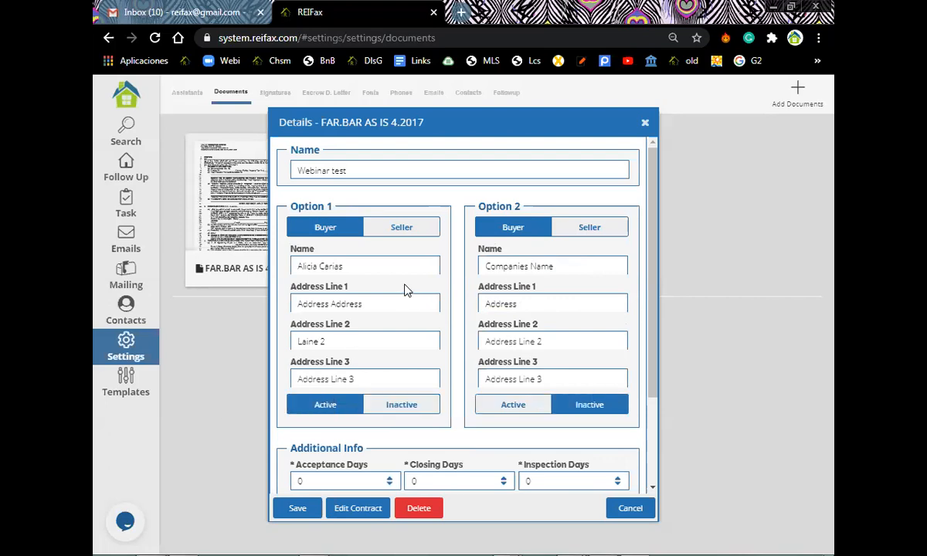
Set Acceptance Days to 15 in Additional Info.
scroll(408, 290, down, 2)
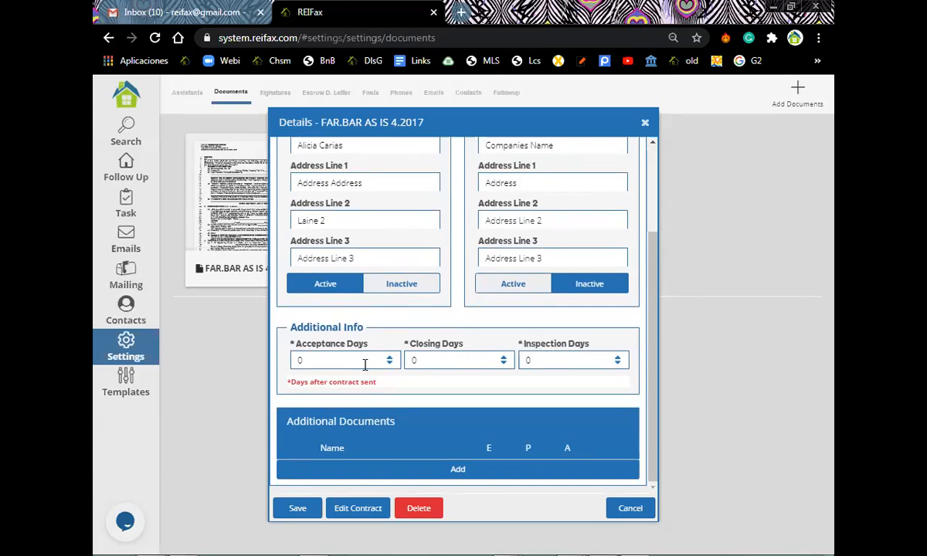
double_click(388, 357)
key(BackSpace)
text(15)
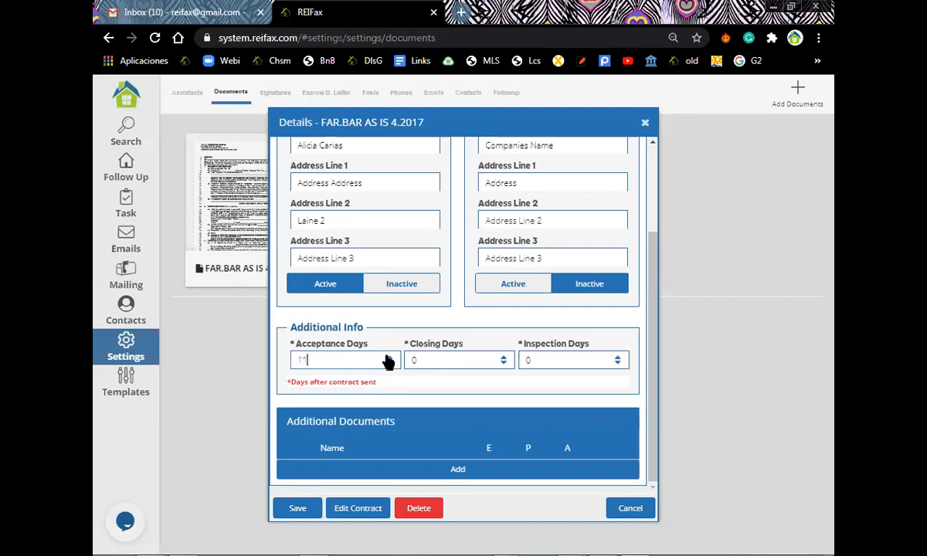
Raise Closing Days to 30.
double_click(502, 358)
click(503, 359)
click(503, 359)
click(503, 359)
click(503, 359)
click(503, 359)
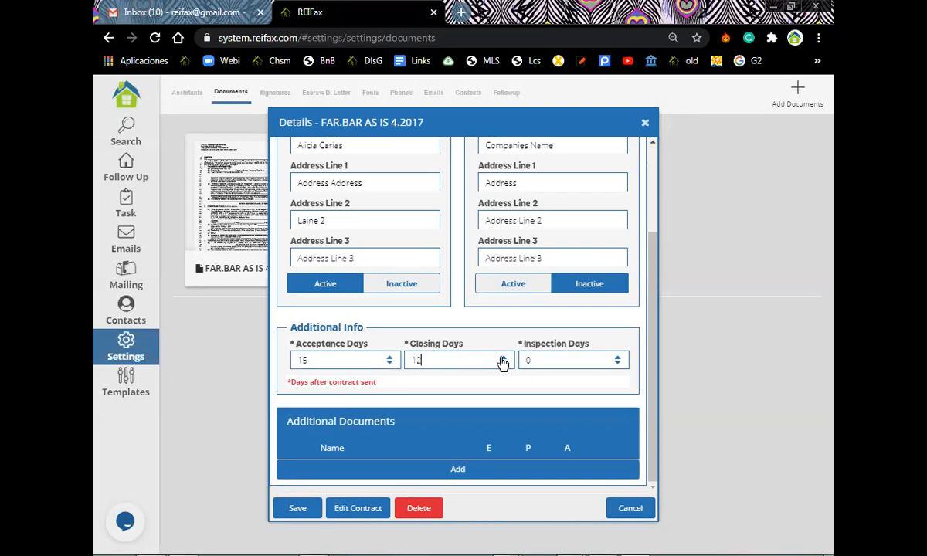
click(503, 360)
click(503, 359)
click(503, 359)
click(503, 359)
click(503, 359)
click(503, 359)
click(503, 360)
click(503, 359)
click(502, 360)
click(502, 360)
Set Inspection Days to 15 and open the contract with Edit Contract.
click(617, 358)
click(617, 358)
click(618, 359)
click(618, 359)
click(617, 363)
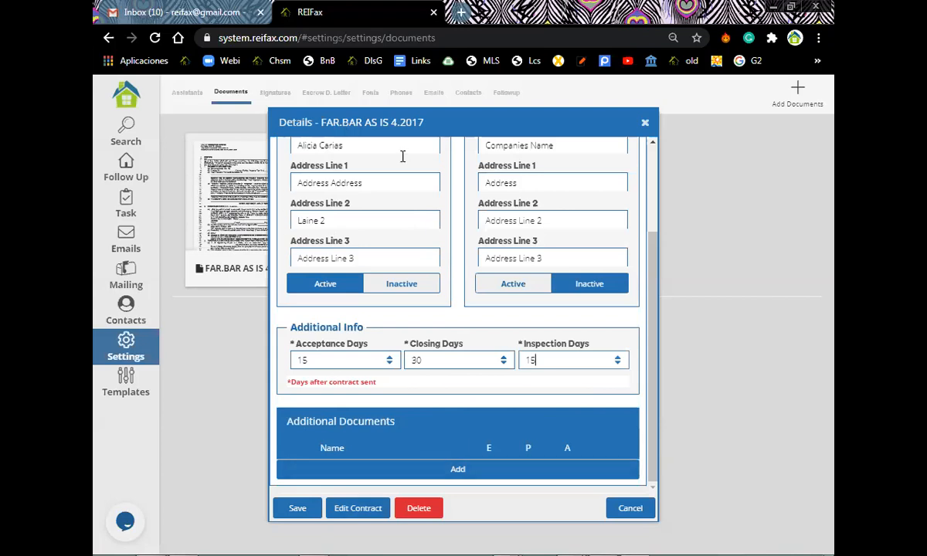
click(411, 475)
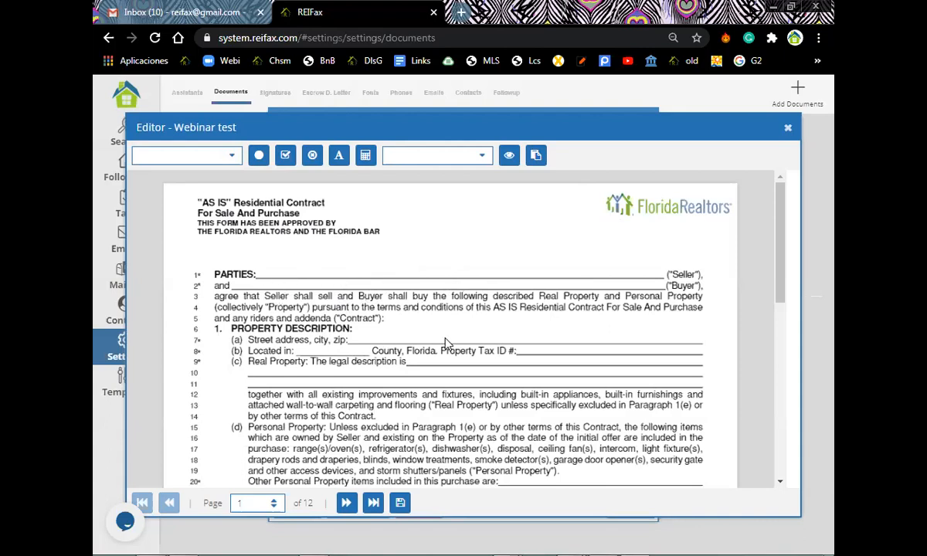
scroll(468, 343, down, 3)
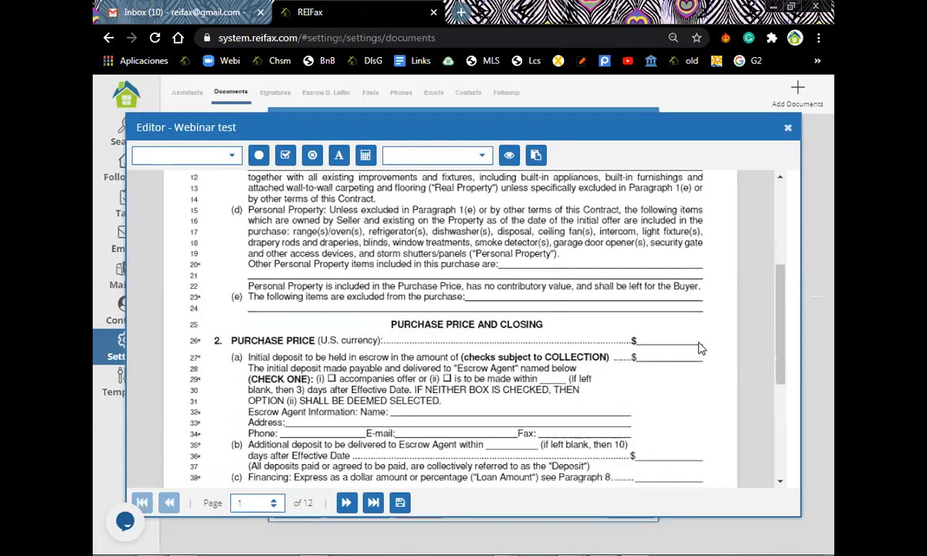
scroll(687, 359, down, 1)
scroll(519, 325, down, 2)
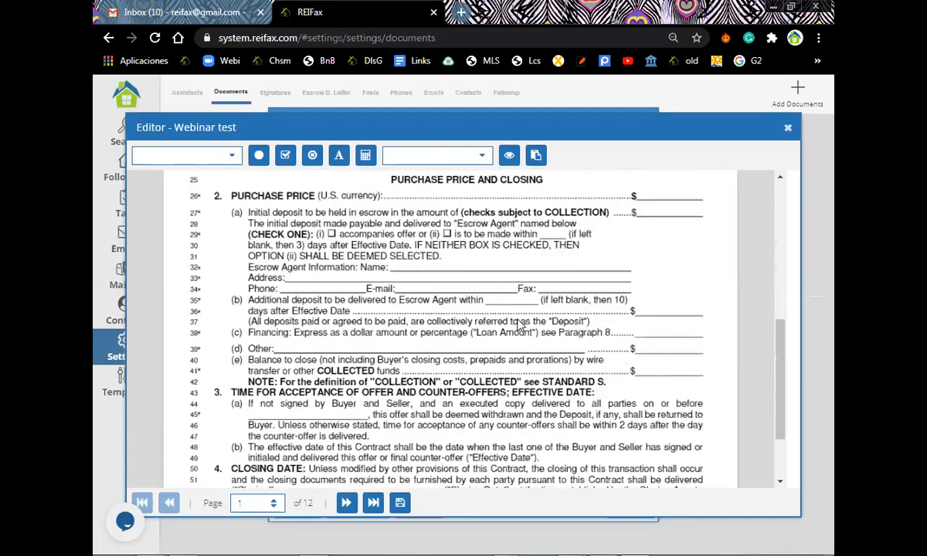
scroll(518, 326, down, 2)
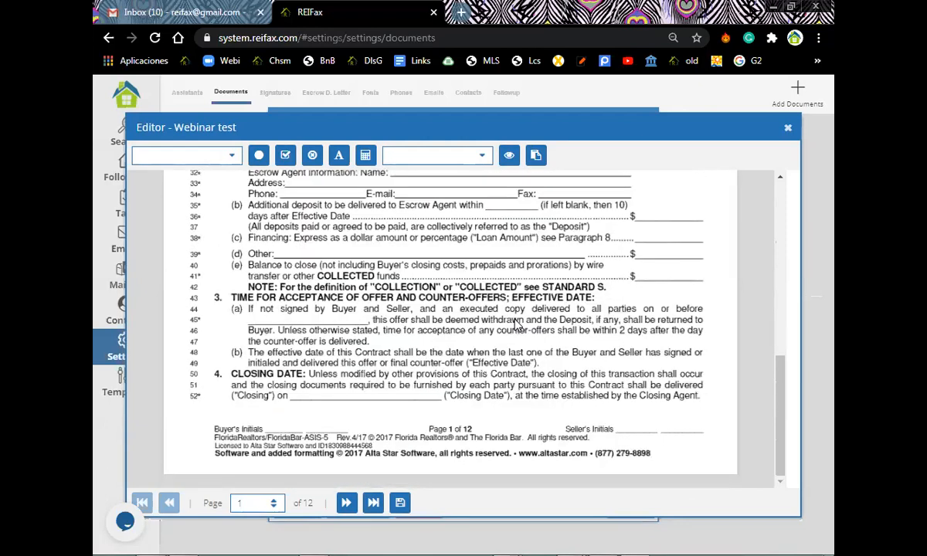
scroll(506, 331, up, 5)
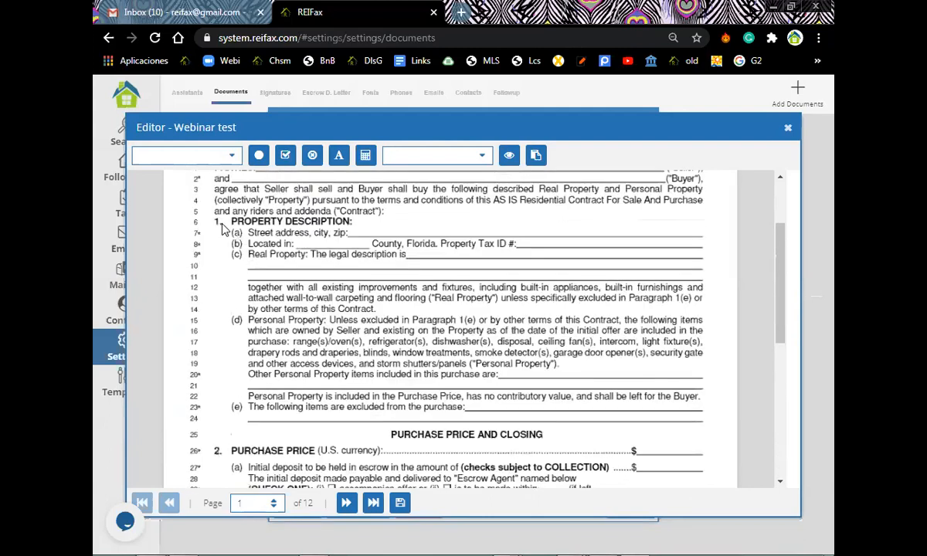
scroll(222, 229, up, 2)
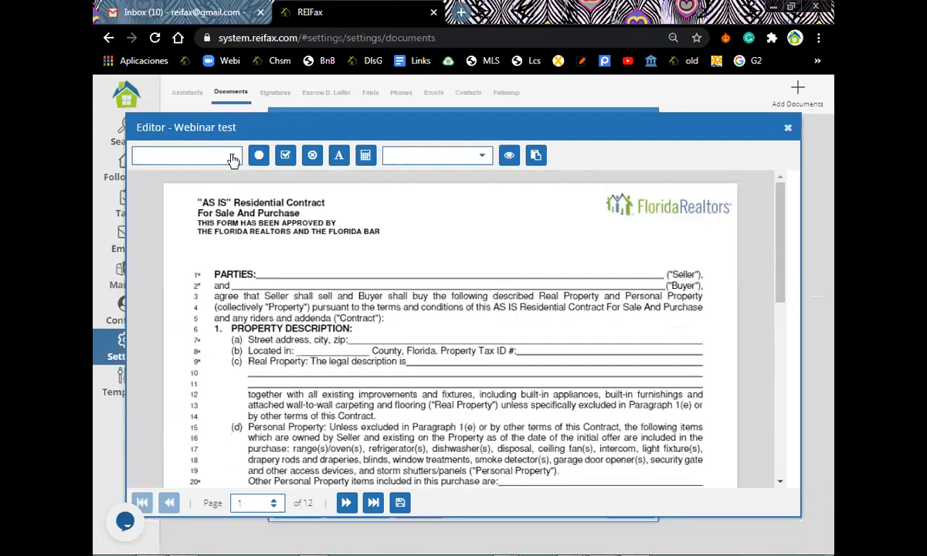
Open the editor's field dropdown and scroll through the available data fields.
click(232, 160)
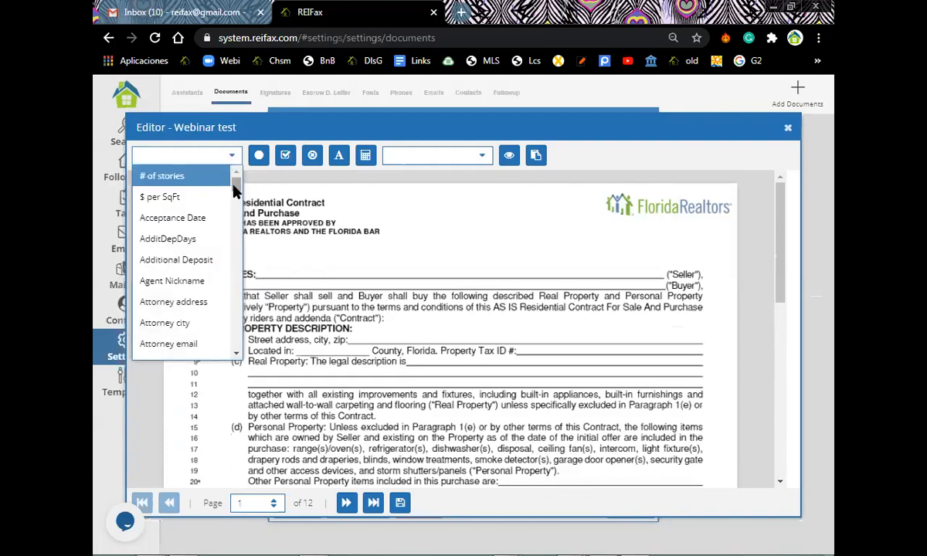
scroll(235, 195, down, 2)
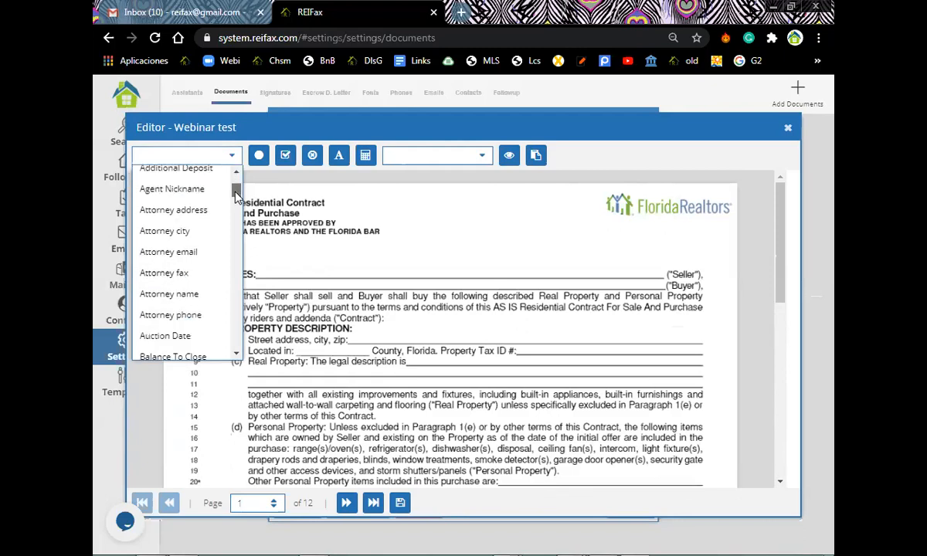
drag(236, 197, 238, 254)
scroll(207, 243, down, 2)
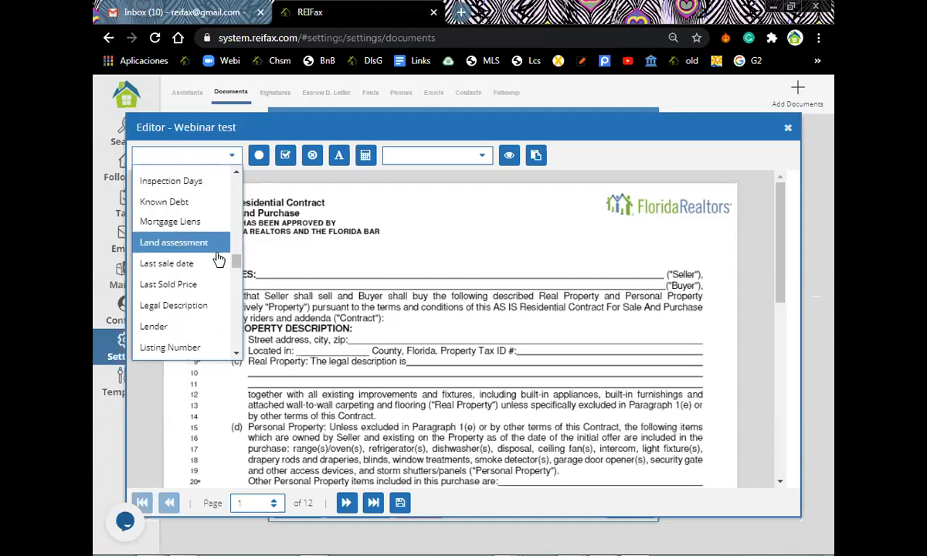
scroll(210, 270, down, 4)
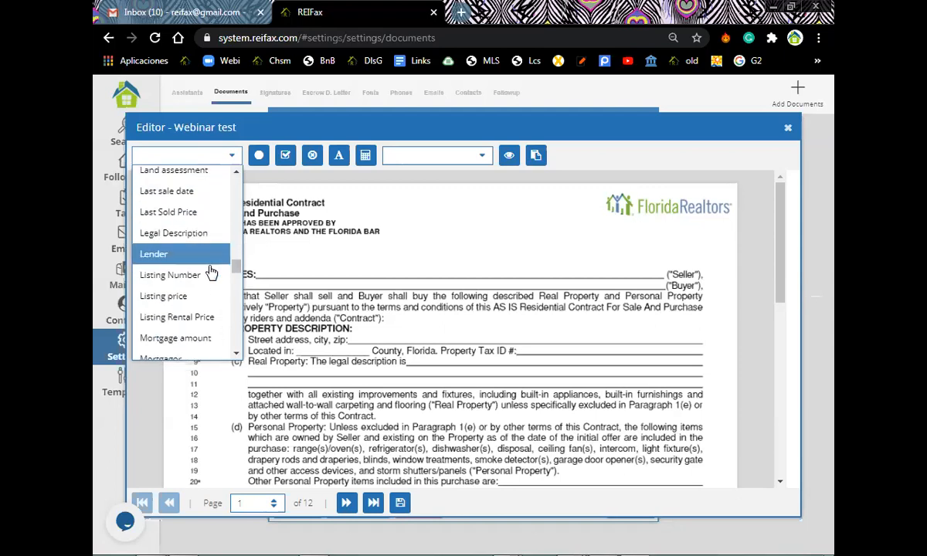
scroll(207, 282, down, 5)
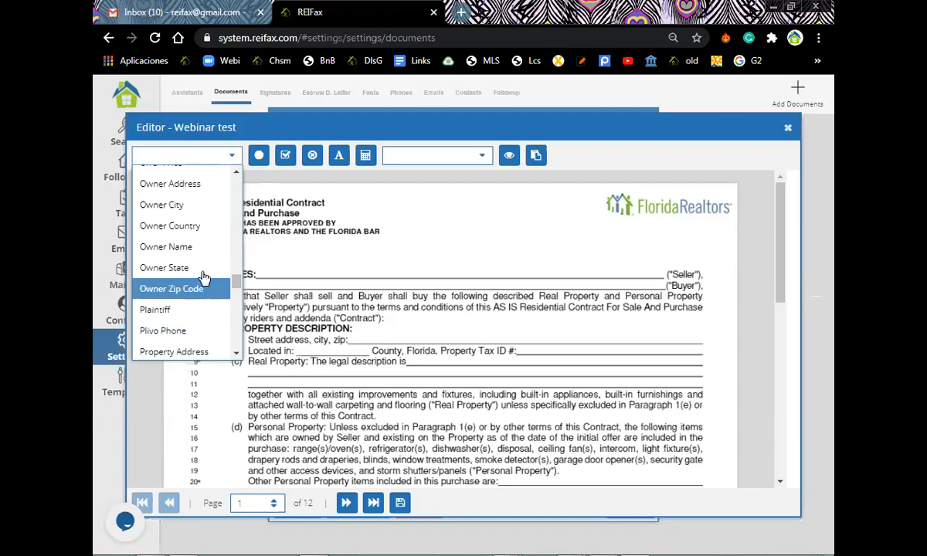
scroll(204, 282, down, 7)
scroll(205, 278, down, 5)
scroll(202, 277, down, 6)
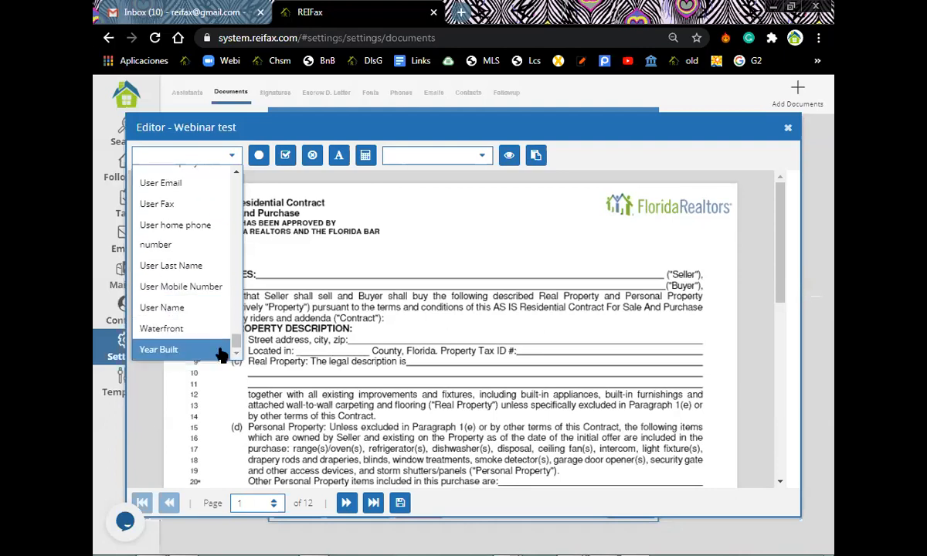
scroll(216, 317, up, 10)
scroll(232, 278, up, 15)
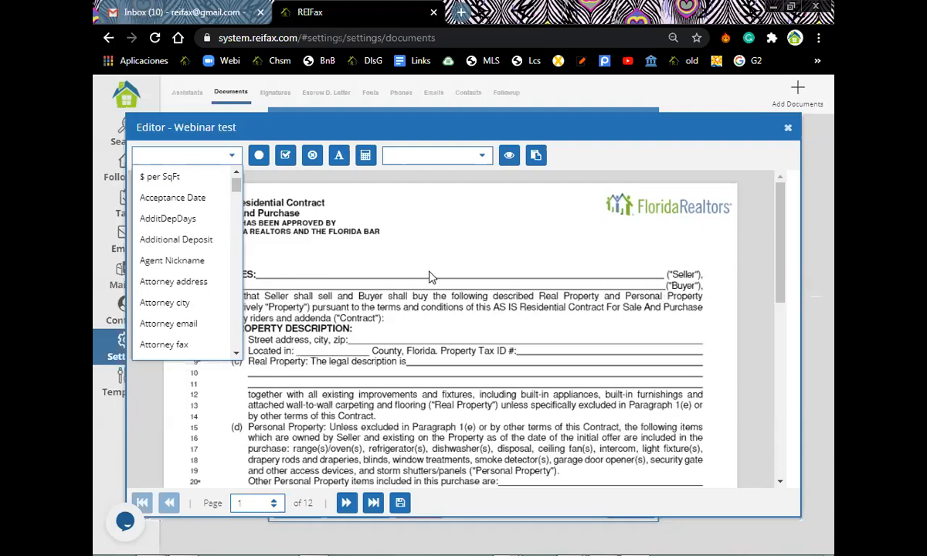
drag(238, 192, 240, 286)
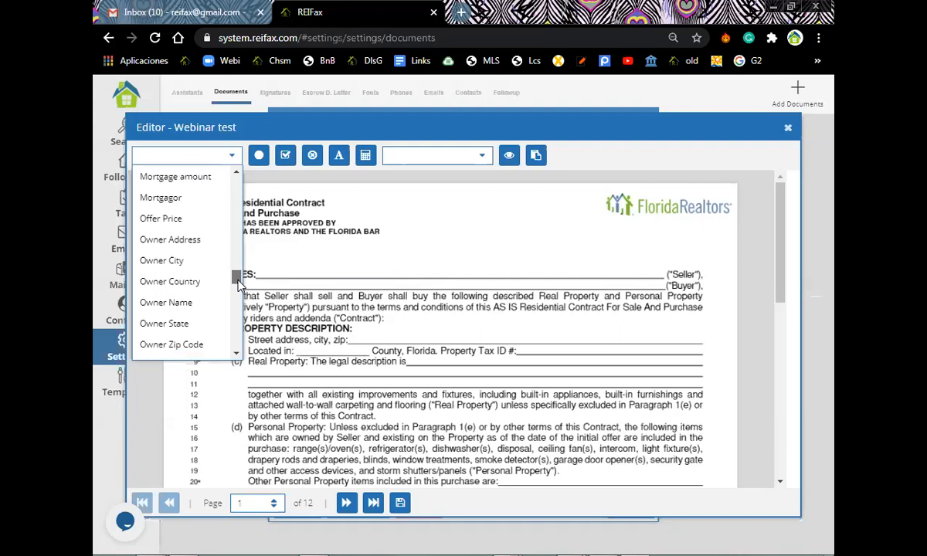
Place %Owner Name% on the PARTIES Seller line and %Seller Name% on the 'and' line.
click(186, 305)
drag(337, 270, 315, 272)
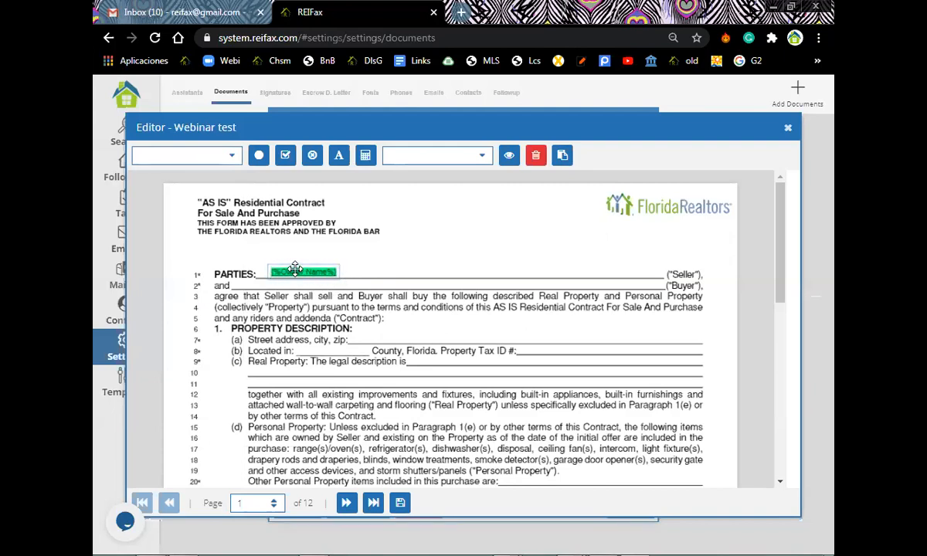
click(232, 158)
drag(232, 186, 237, 316)
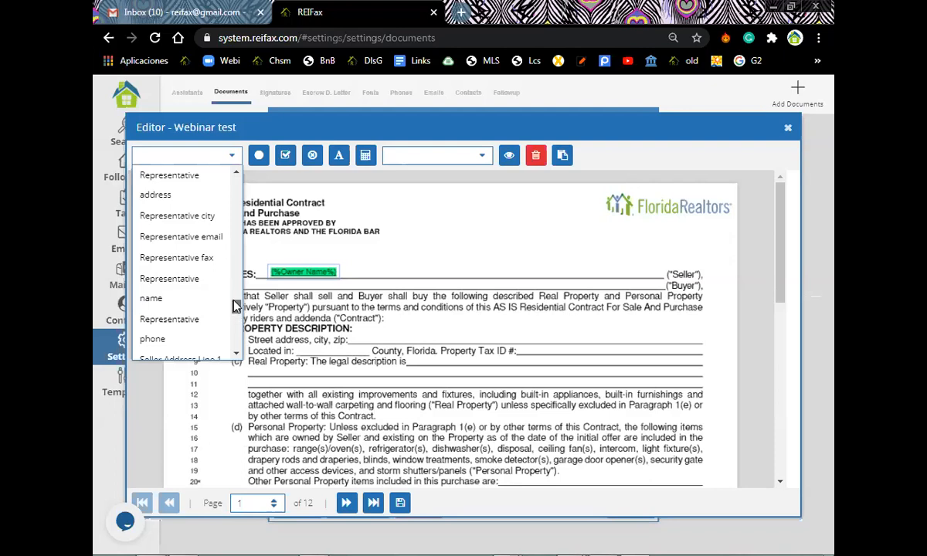
scroll(236, 312, up, 3)
scroll(237, 310, down, 2)
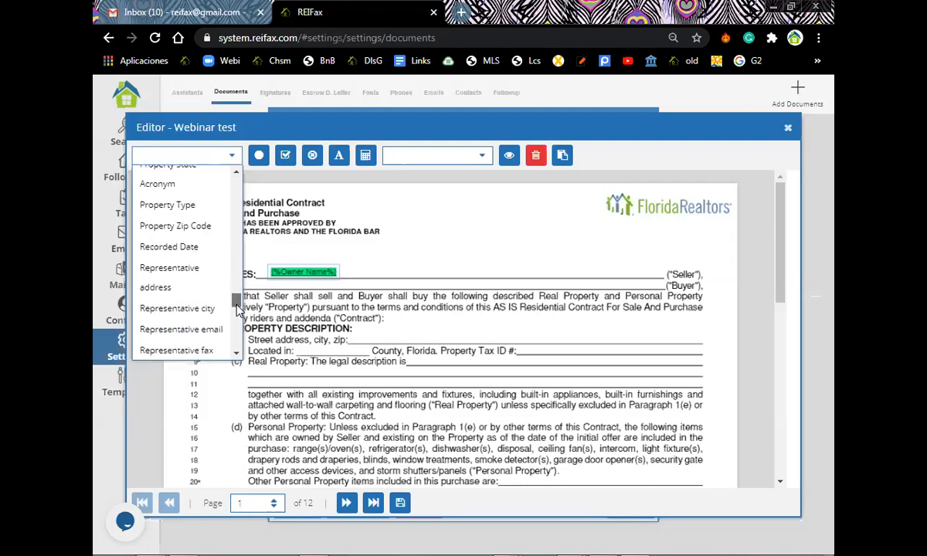
scroll(235, 307, up, 1)
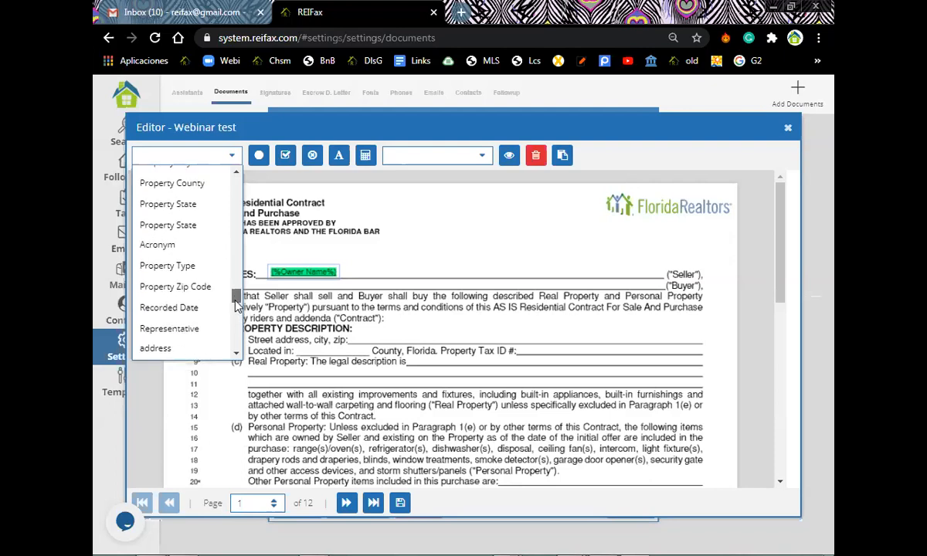
scroll(235, 305, up, 1)
scroll(239, 317, down, 4)
scroll(238, 315, down, 3)
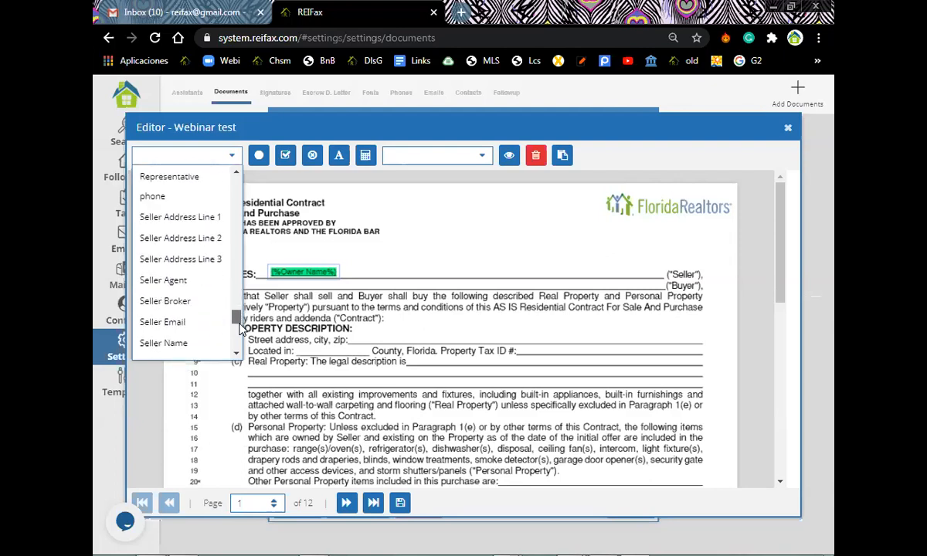
click(183, 302)
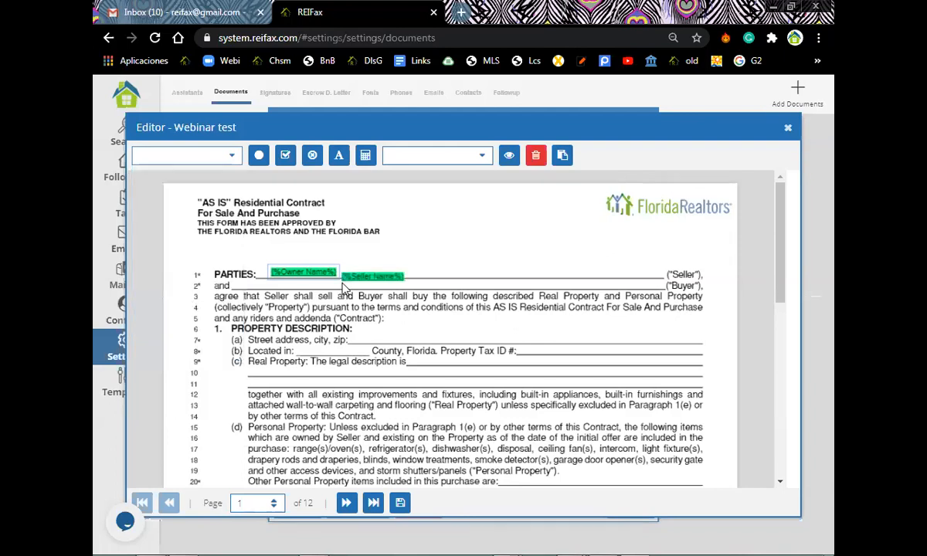
drag(371, 262, 320, 286)
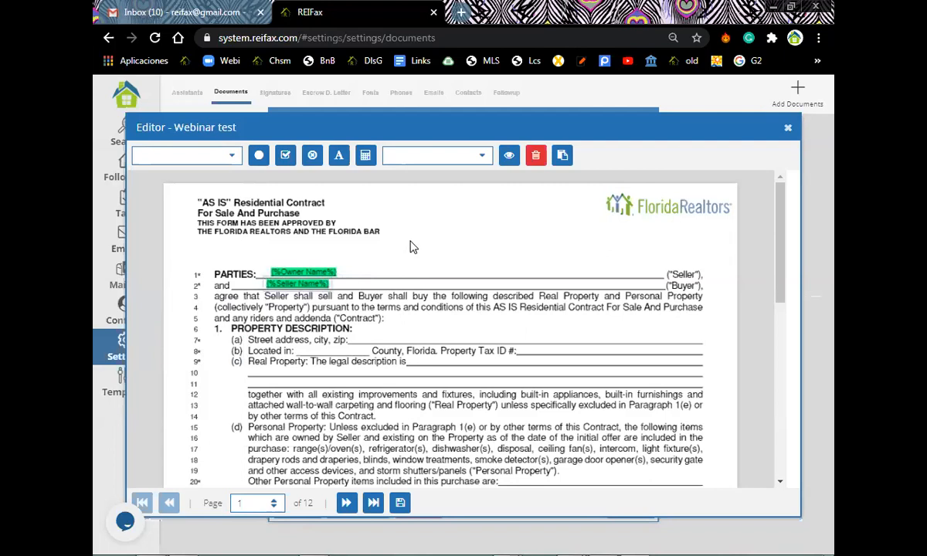
scroll(422, 242, down, 1)
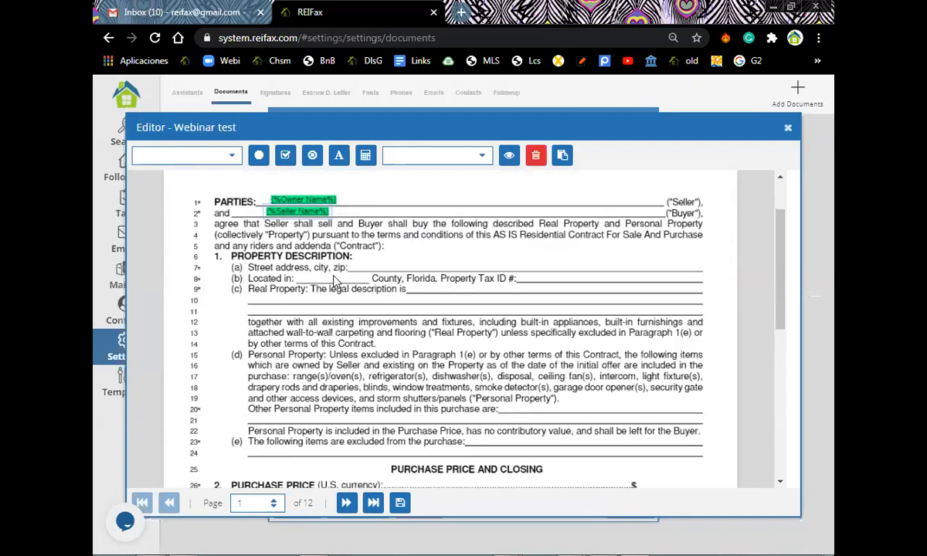
scroll(518, 350, down, 3)
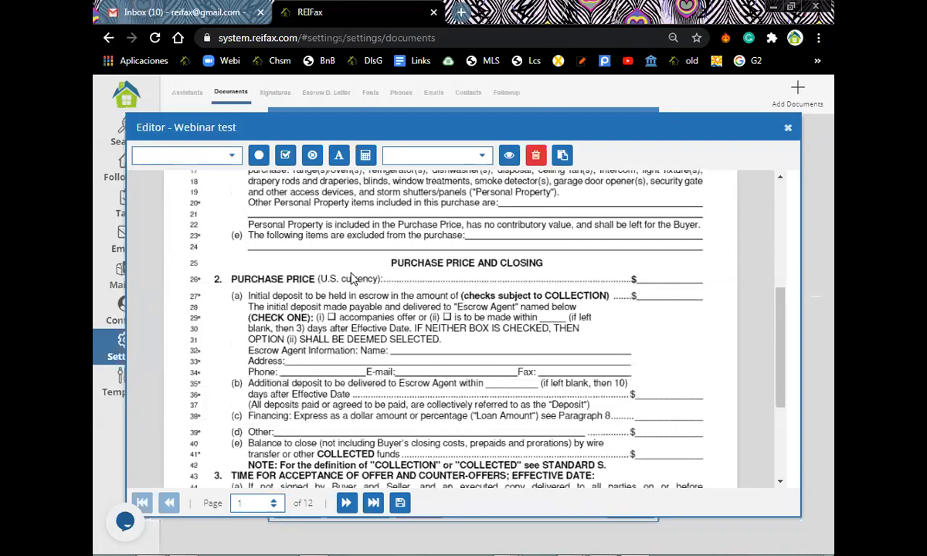
scroll(347, 281, down, 1)
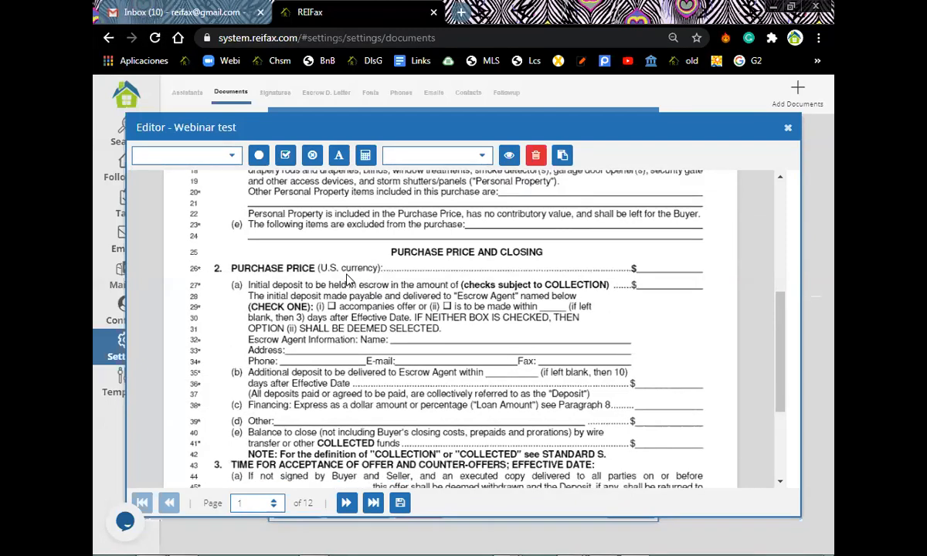
scroll(370, 272, up, 5)
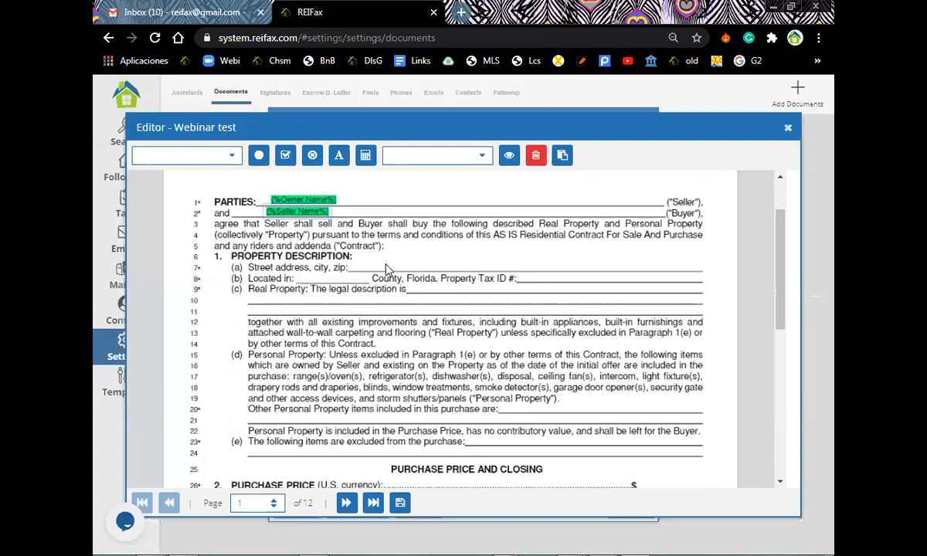
Add a Property Address field to line 7, then delete it with the trash button.
click(232, 156)
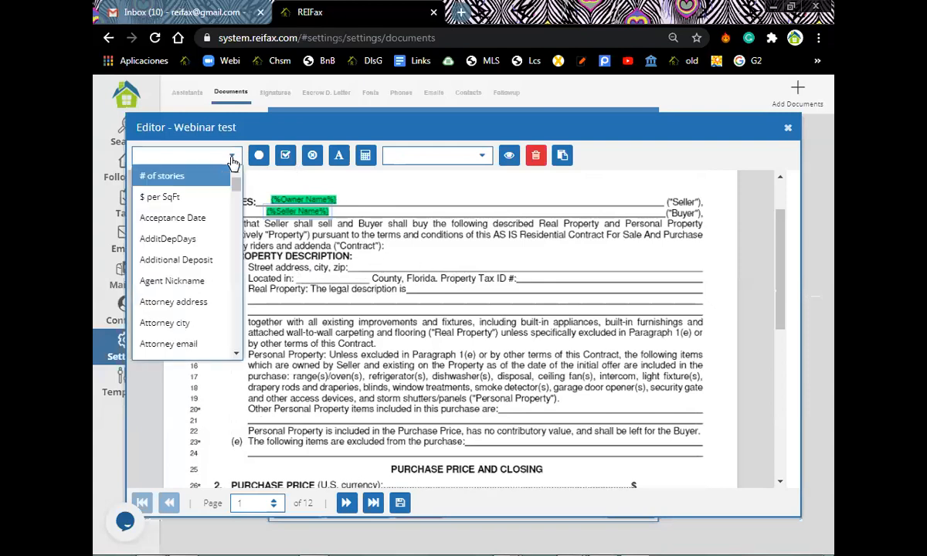
scroll(235, 189, down, 3)
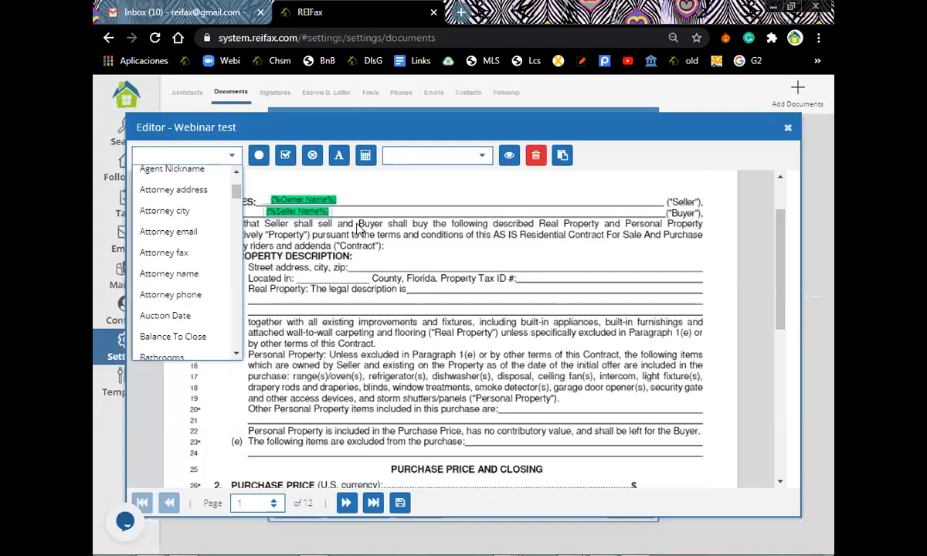
click(332, 263)
click(233, 156)
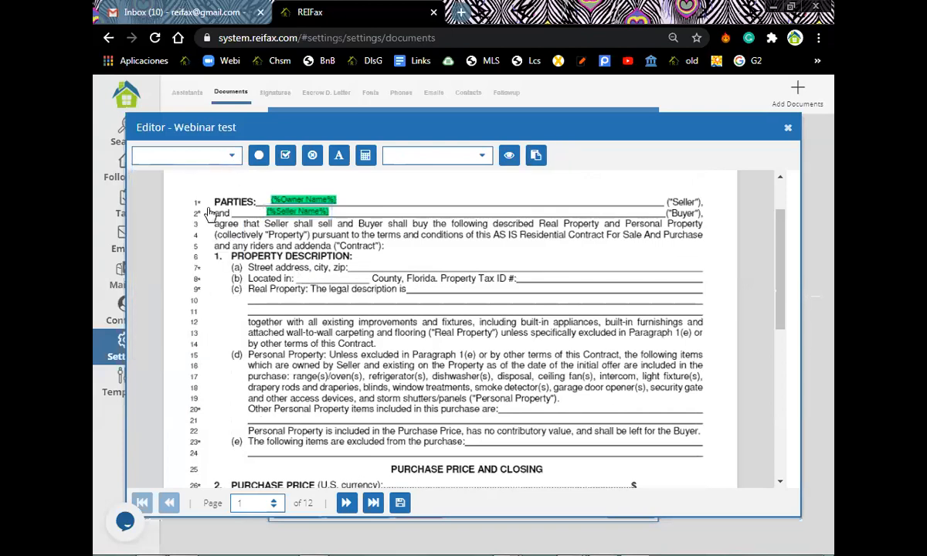
scroll(209, 232, down, 12)
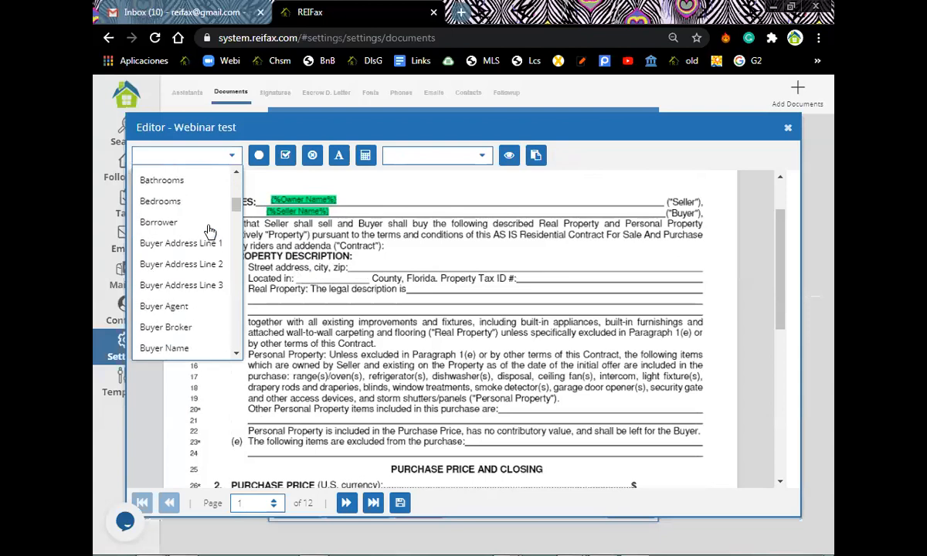
scroll(208, 232, down, 15)
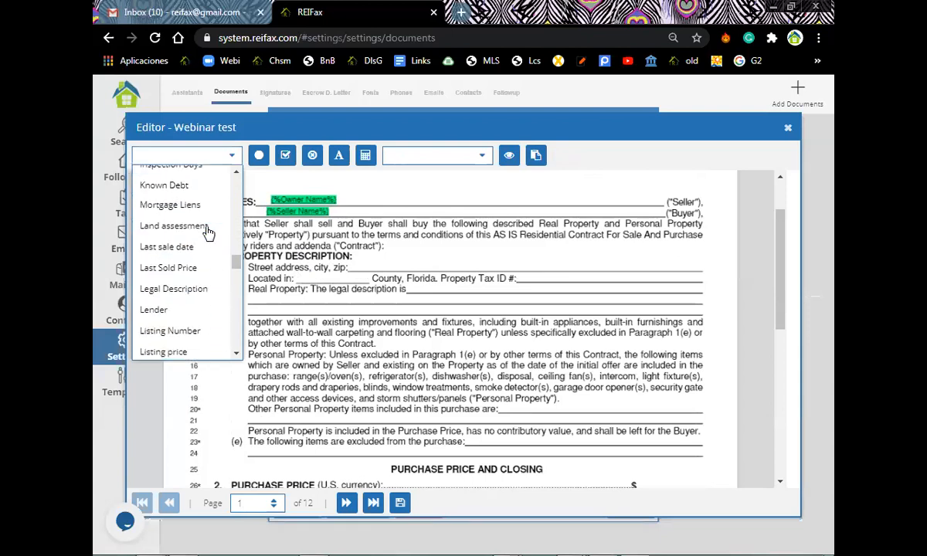
scroll(206, 233, down, 3)
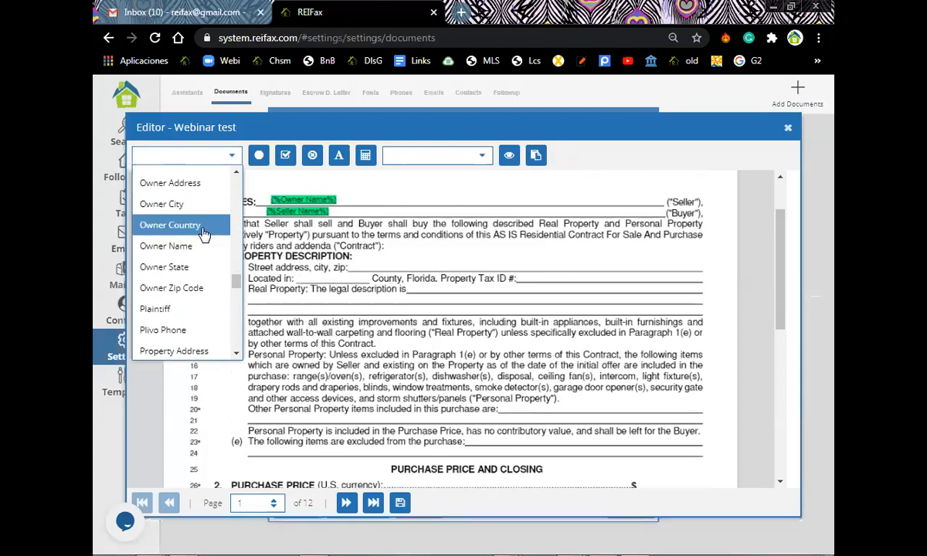
scroll(202, 243, down, 2)
click(209, 278)
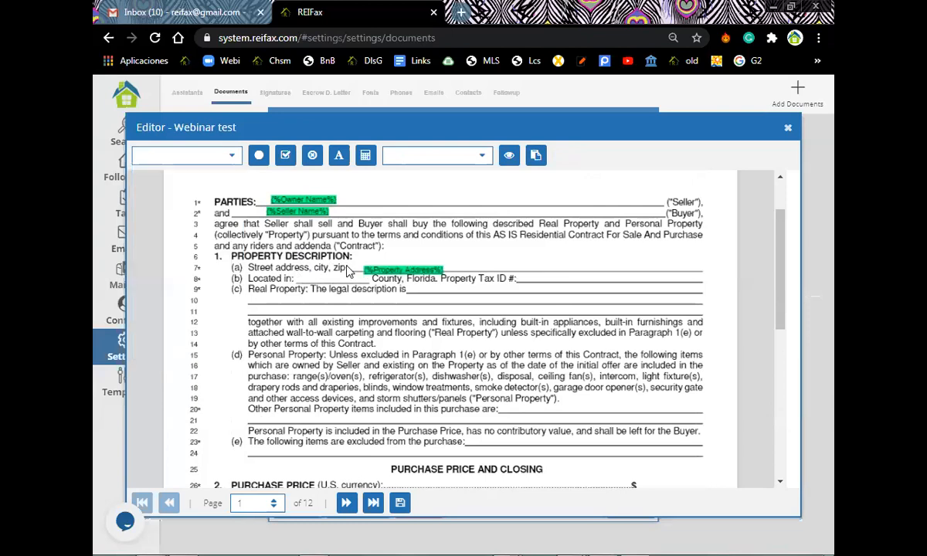
drag(404, 271, 445, 266)
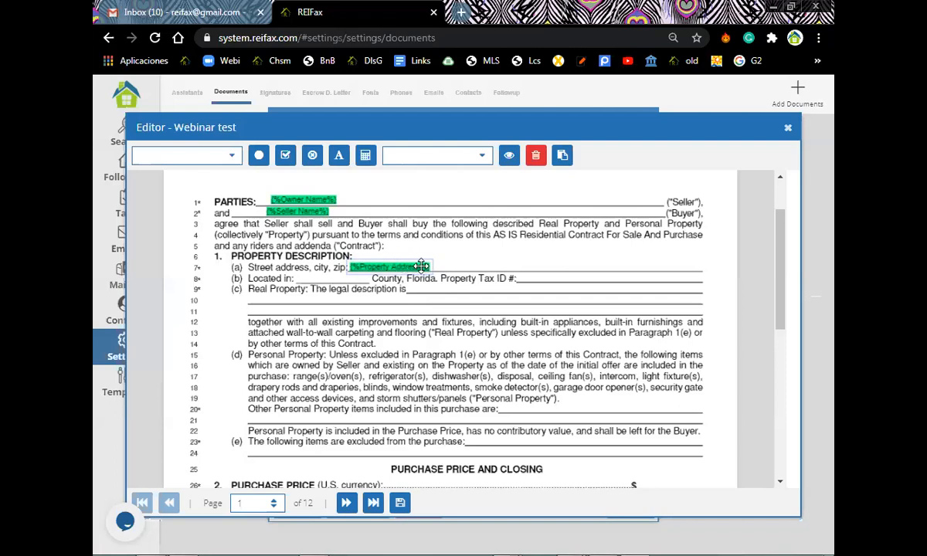
click(536, 158)
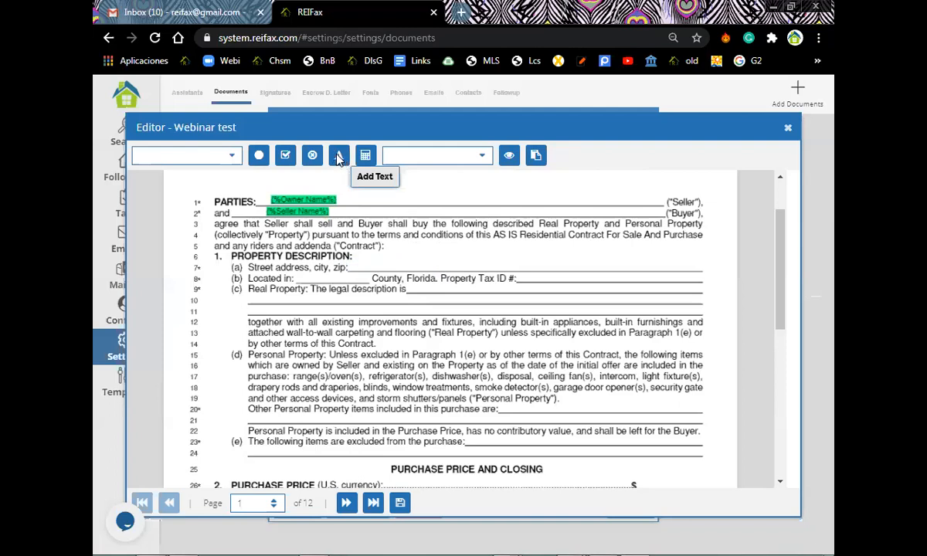
Start a custom text field containing {%Property Address%} followed by a comma.
click(317, 289)
click(325, 283)
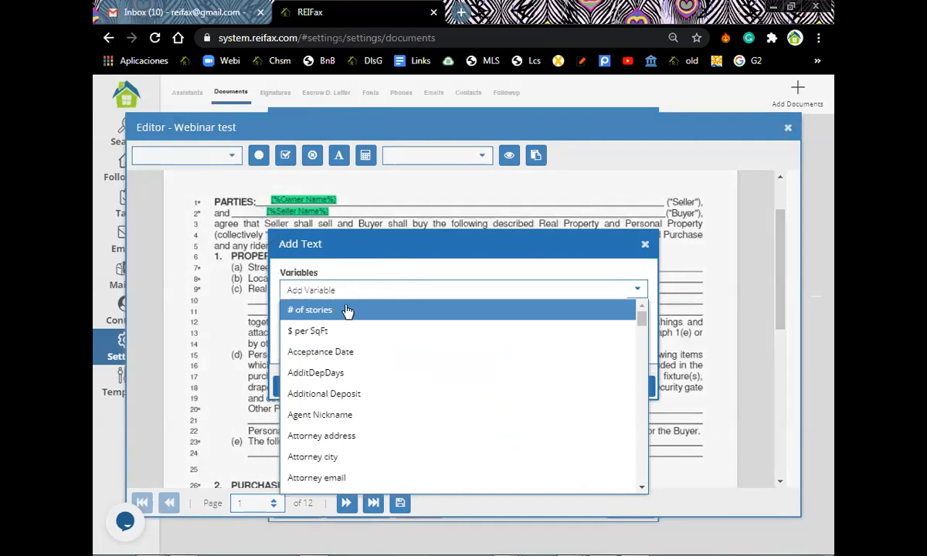
scroll(345, 320, down, 13)
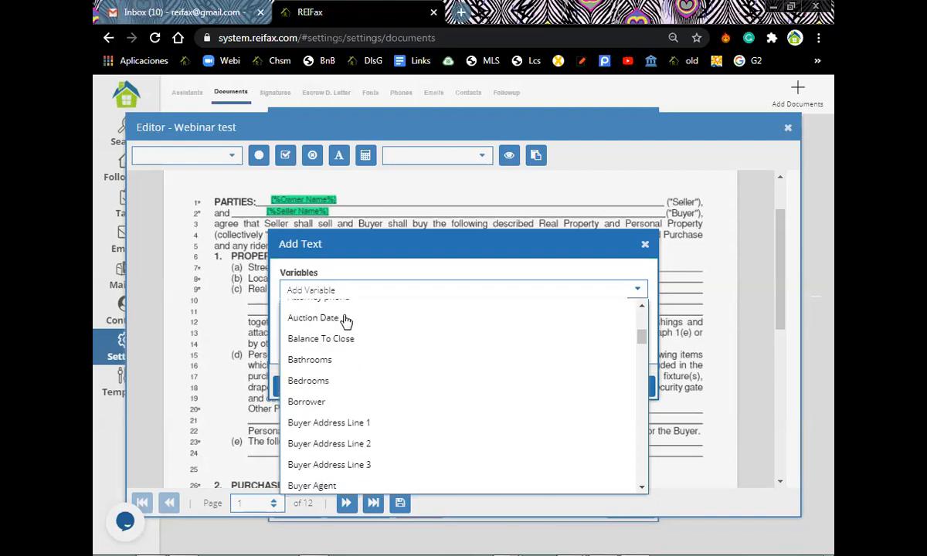
scroll(345, 318, down, 5)
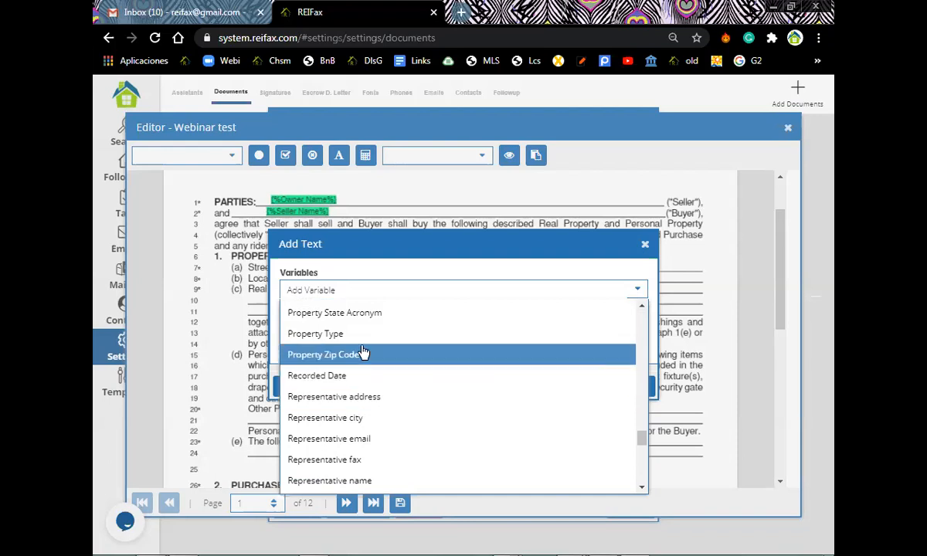
scroll(363, 353, up, 2)
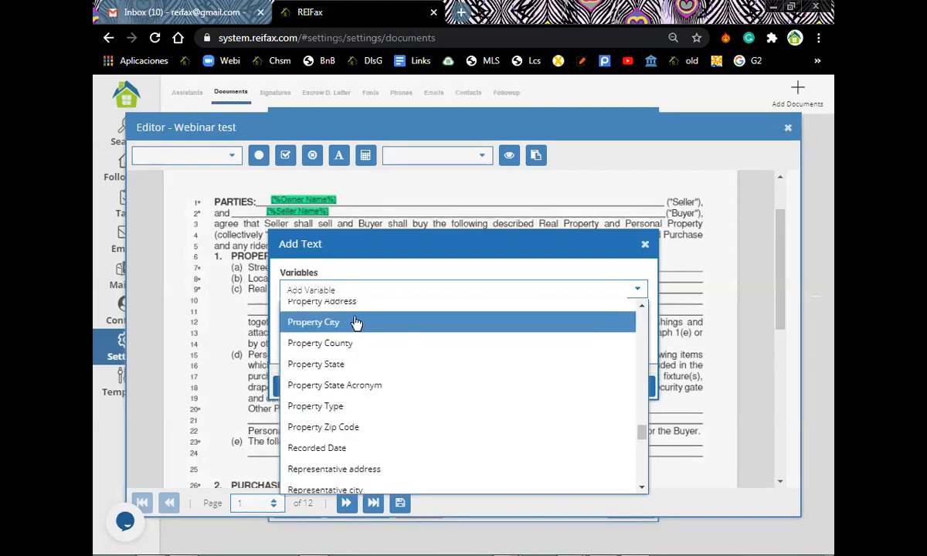
click(359, 309)
click(386, 326)
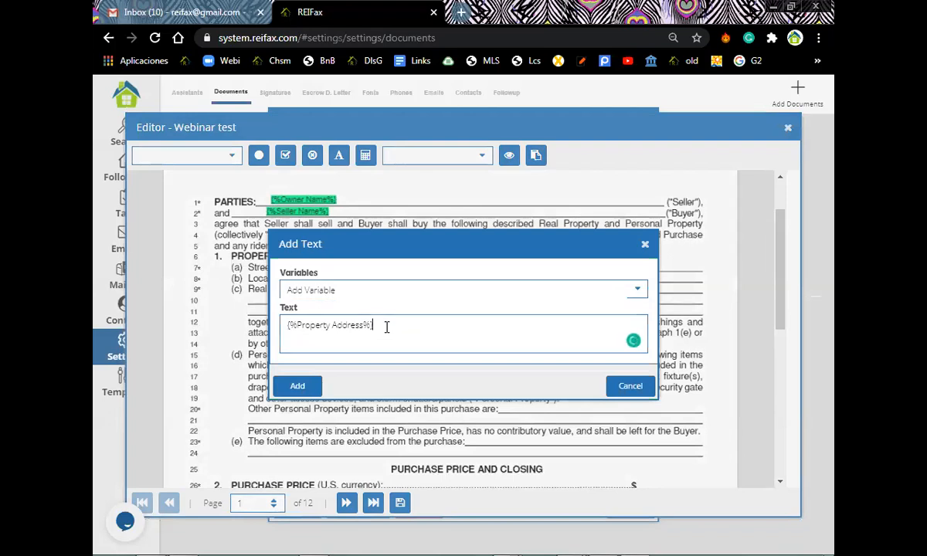
text(,)
Append Property City and Property Zip Code variables, then place the text on line 7.
click(360, 289)
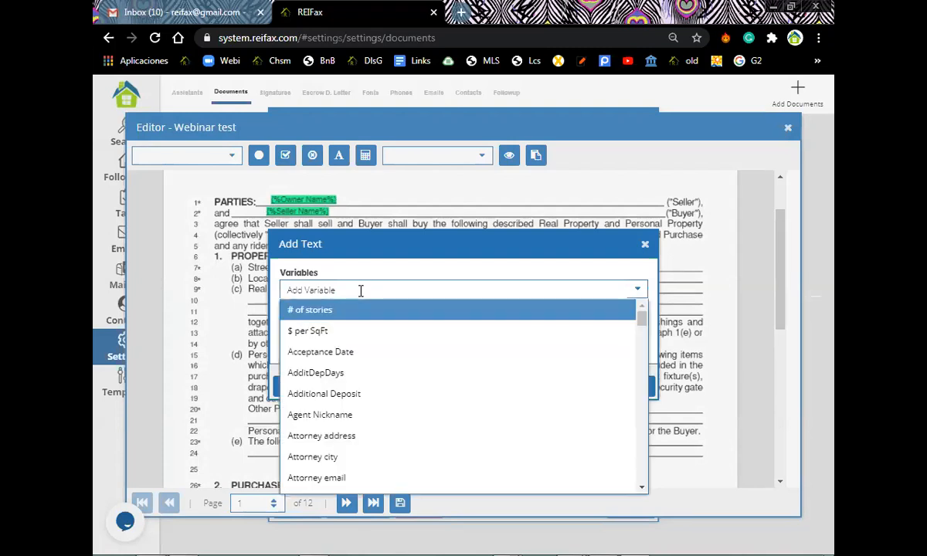
scroll(356, 389, down, 5)
scroll(356, 388, down, 10)
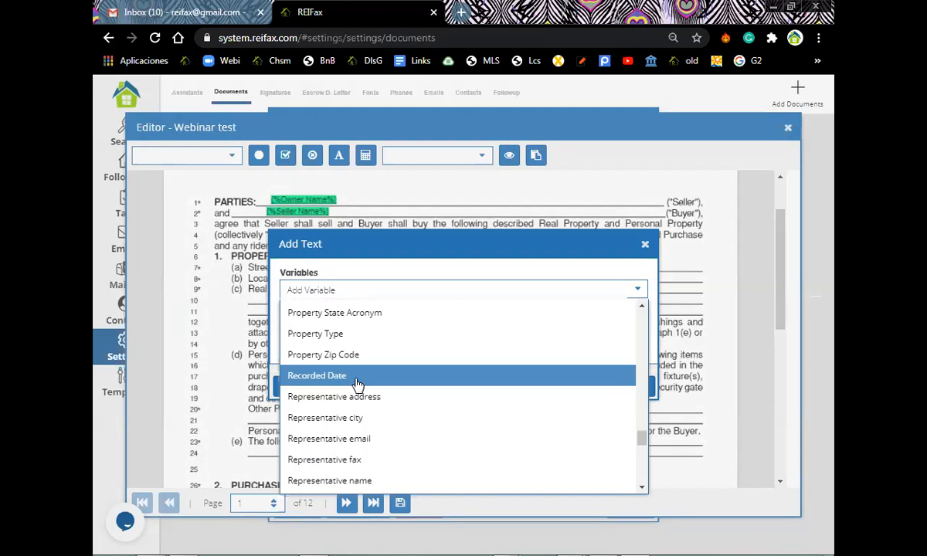
scroll(347, 362, up, 3)
click(342, 326)
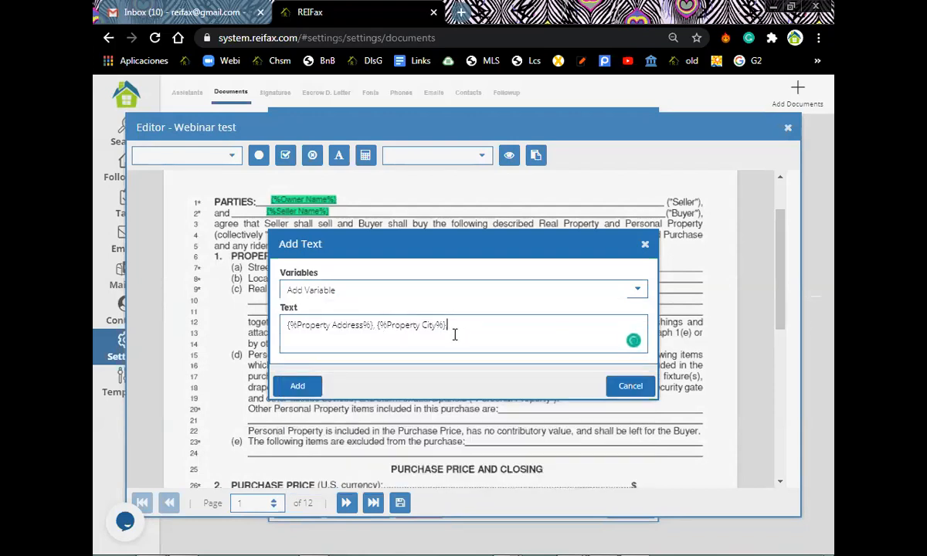
click(328, 296)
scroll(363, 376, down, 9)
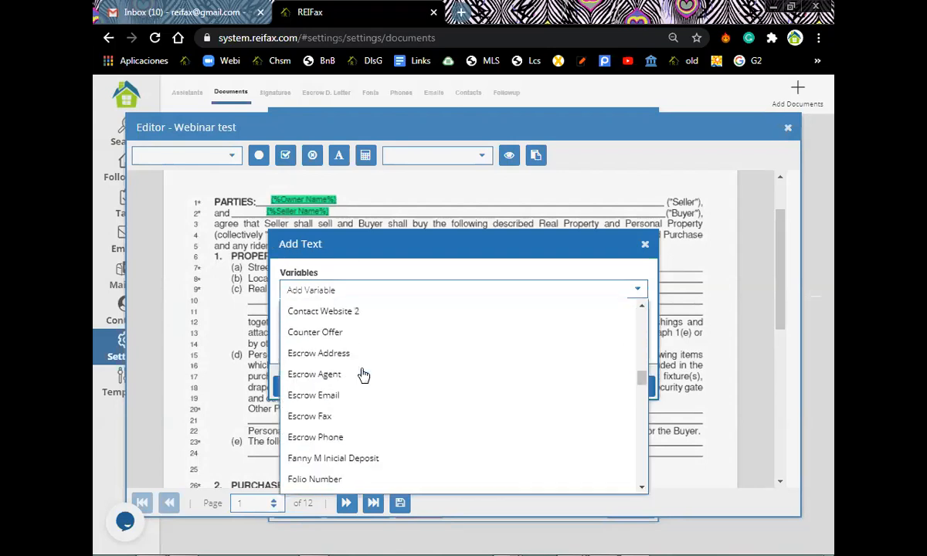
scroll(363, 377, down, 10)
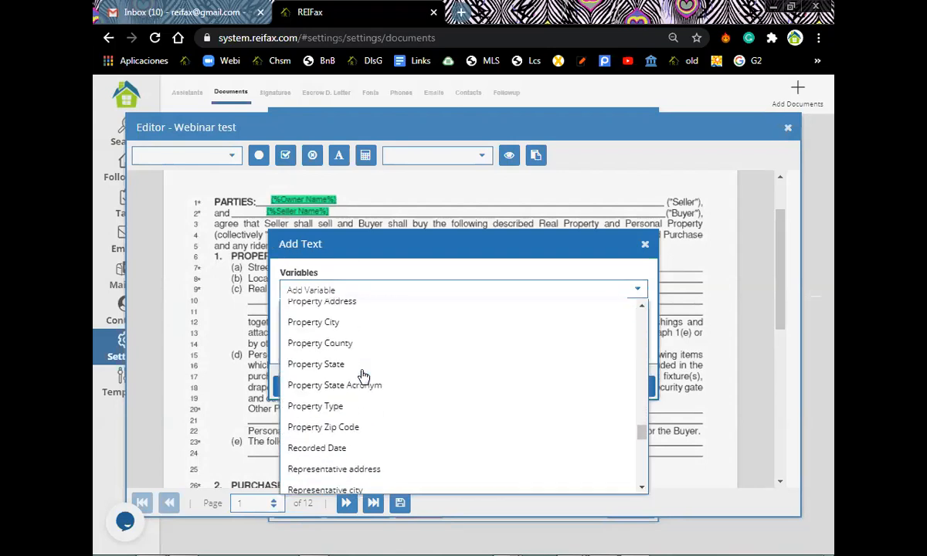
click(340, 427)
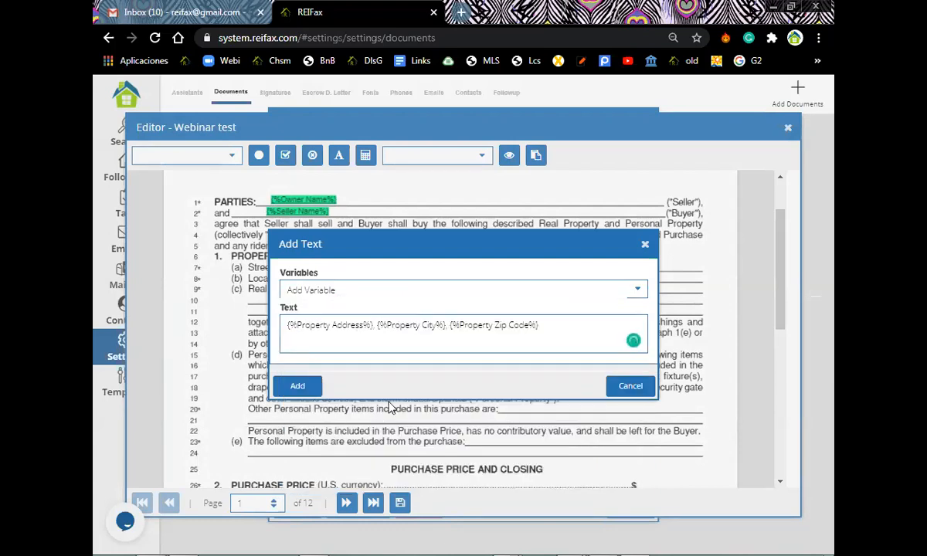
click(544, 326)
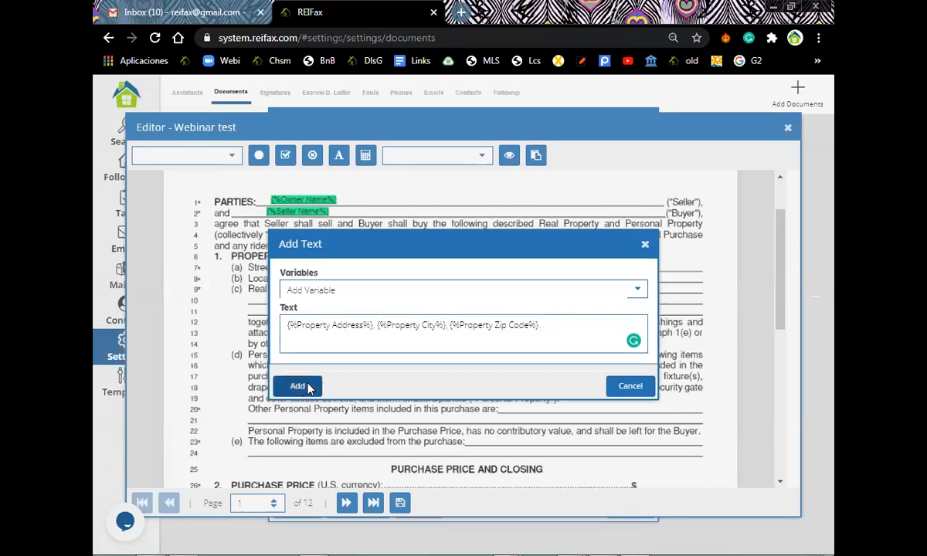
drag(566, 269, 507, 265)
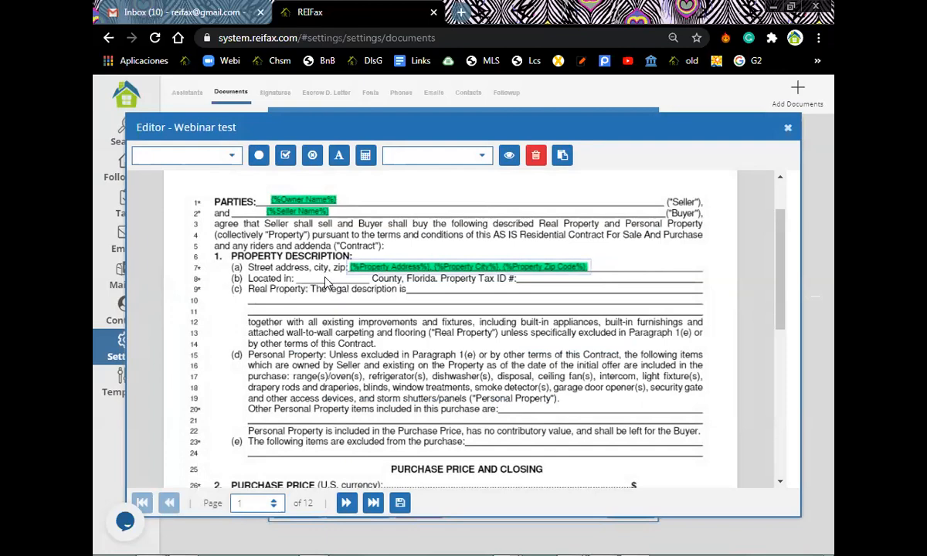
click(293, 261)
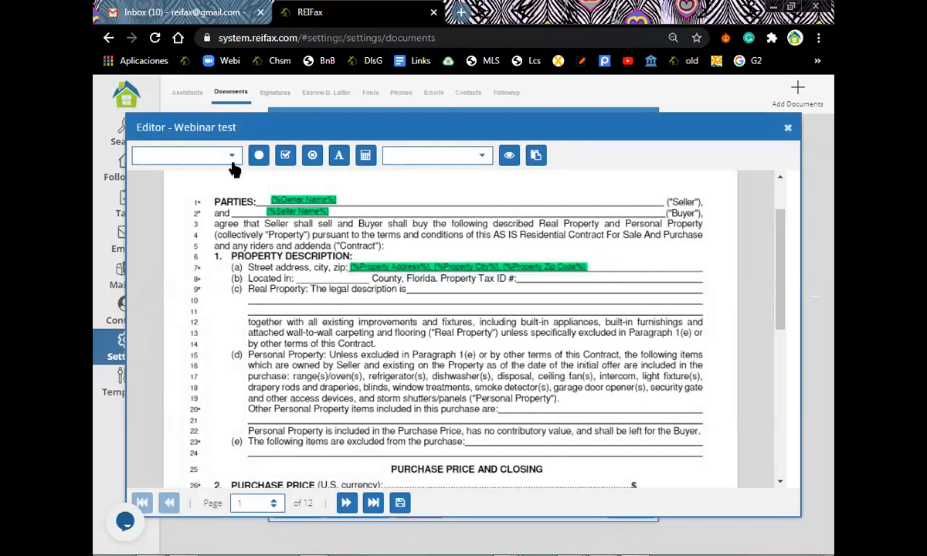
Place the Property County field on the 'Located in' blank.
click(232, 157)
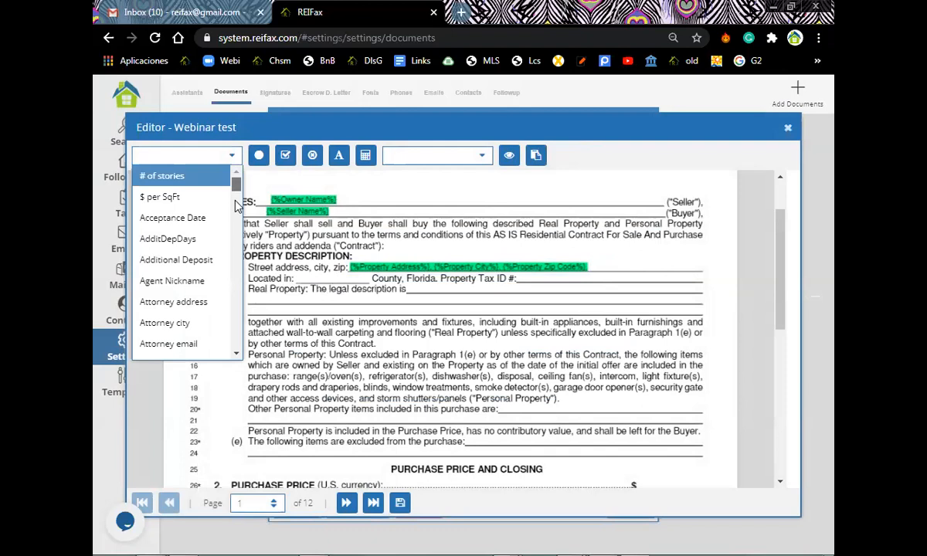
scroll(228, 255, down, 5)
scroll(231, 279, down, 5)
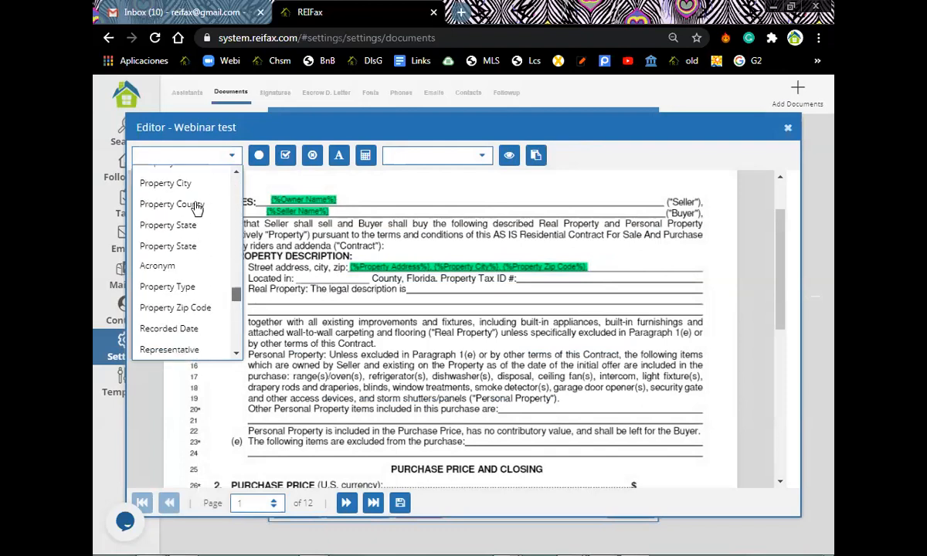
drag(340, 277, 326, 279)
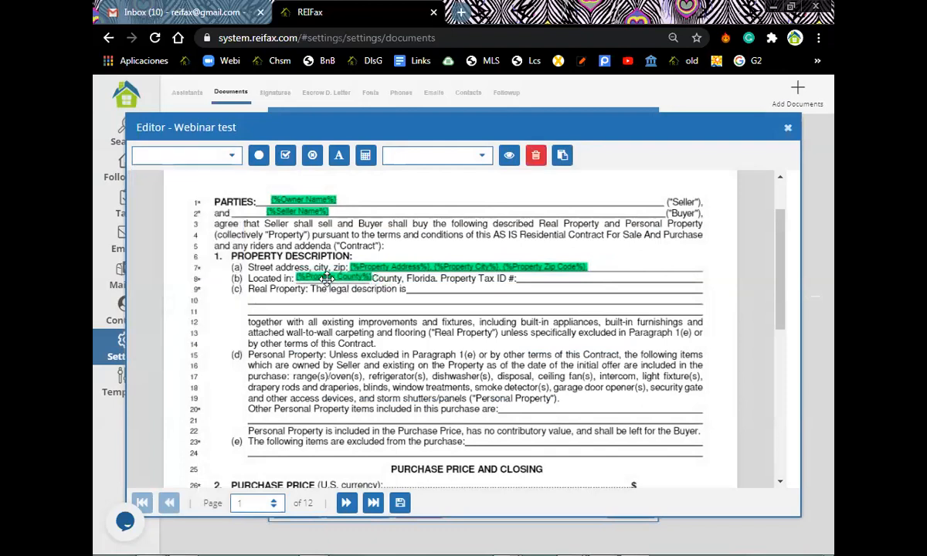
scroll(668, 253, down, 3)
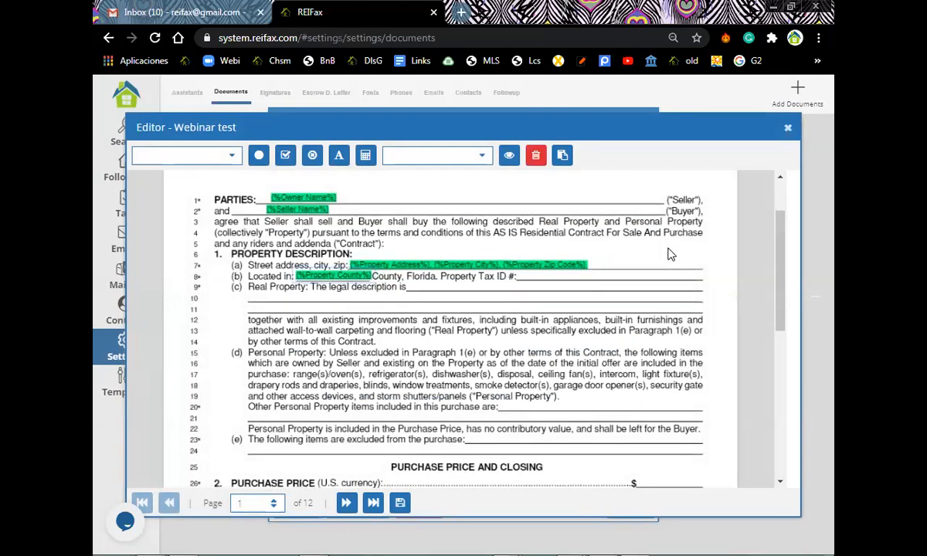
scroll(448, 309, down, 3)
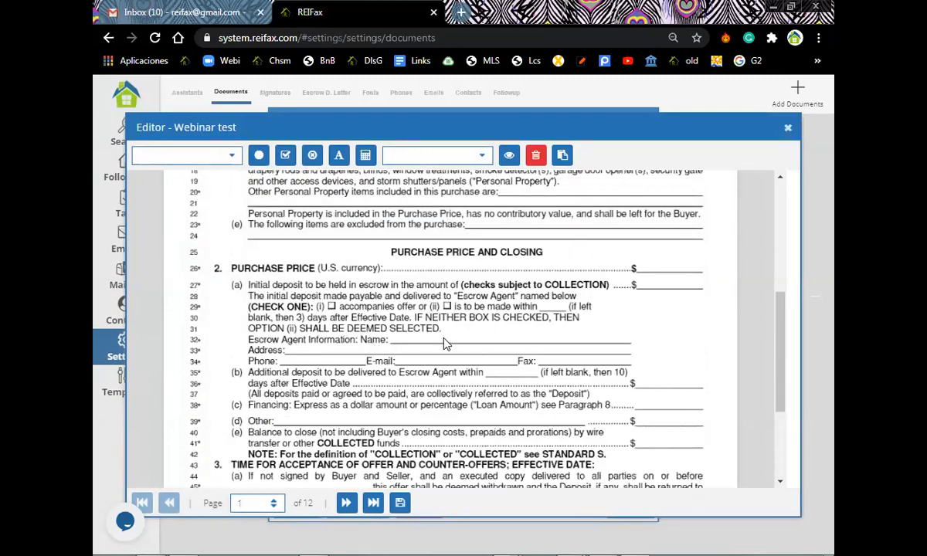
click(415, 317)
Add the Escrow Agent field onto the escrow Name line.
click(229, 159)
drag(237, 183, 236, 260)
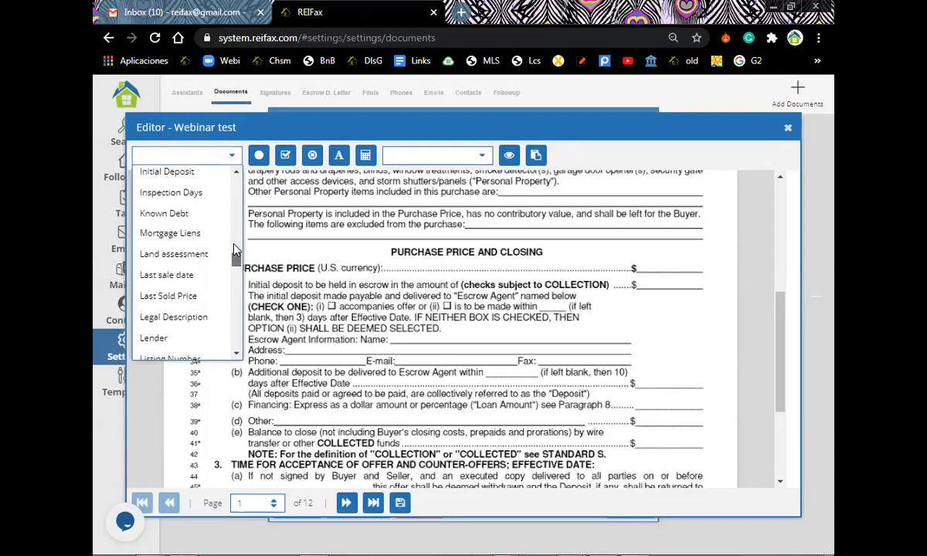
scroll(234, 241, up, 3)
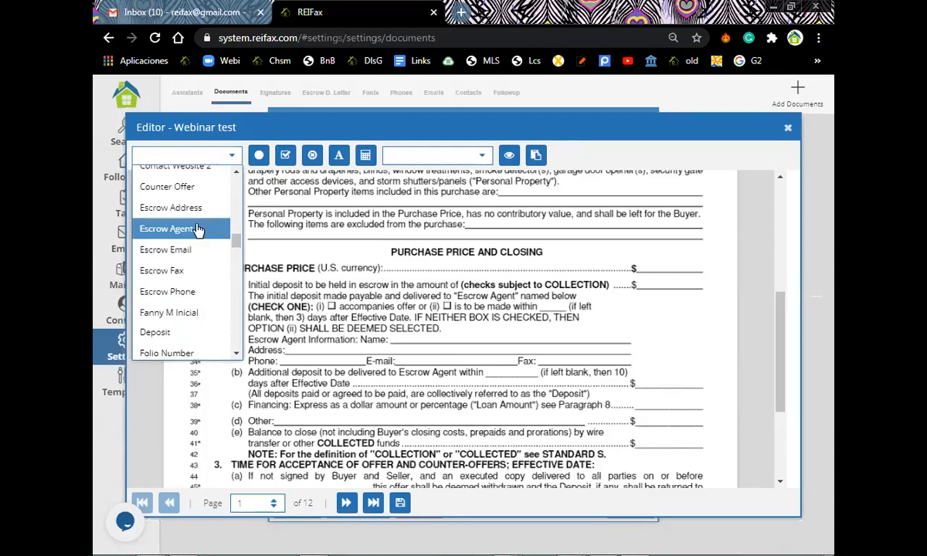
click(198, 230)
drag(481, 344, 434, 341)
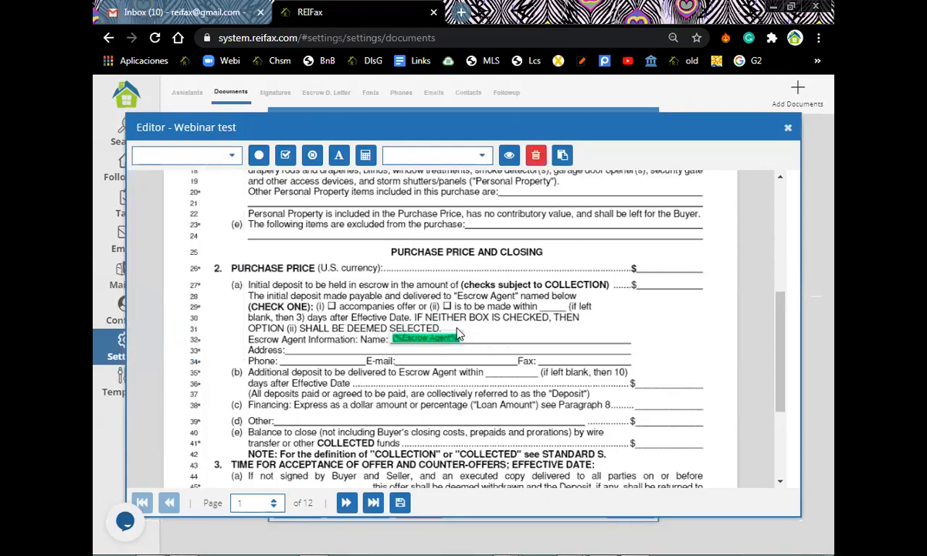
click(630, 249)
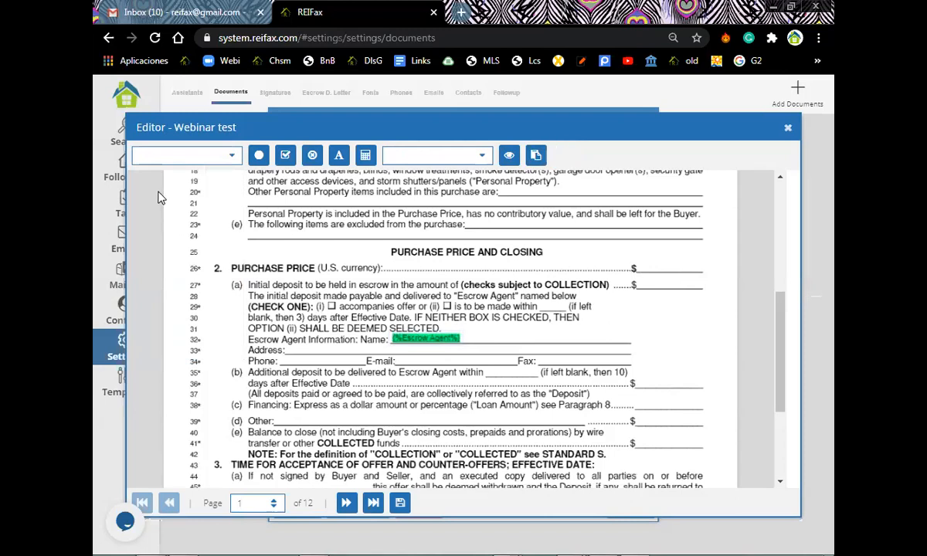
Add the Offer Price field onto the purchase price blank.
click(235, 159)
scroll(237, 205, down, 1)
drag(237, 202, 239, 290)
scroll(220, 260, up, 5)
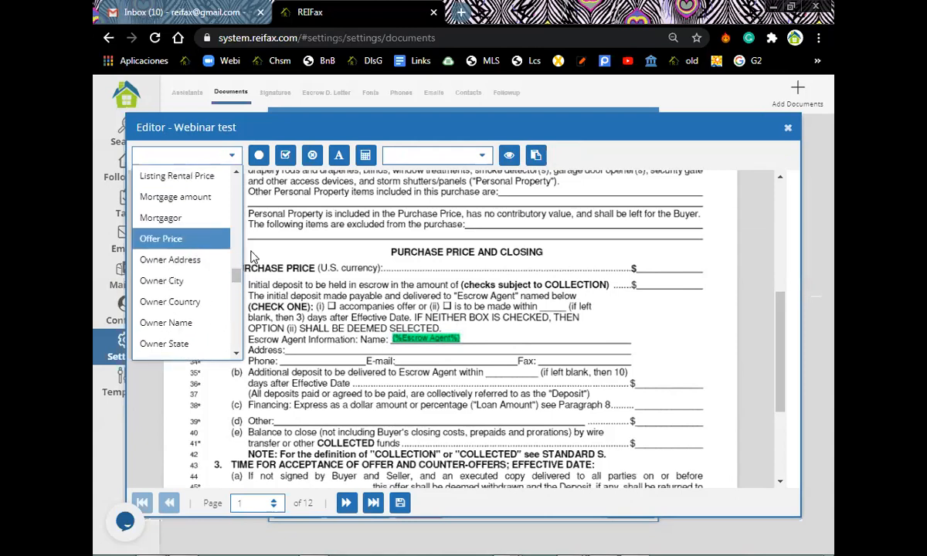
click(193, 241)
drag(698, 265, 663, 265)
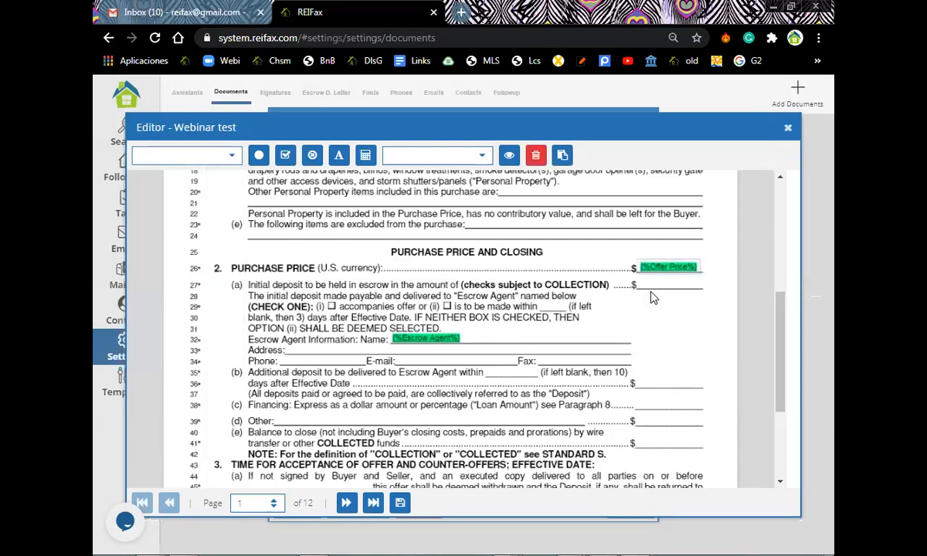
click(659, 384)
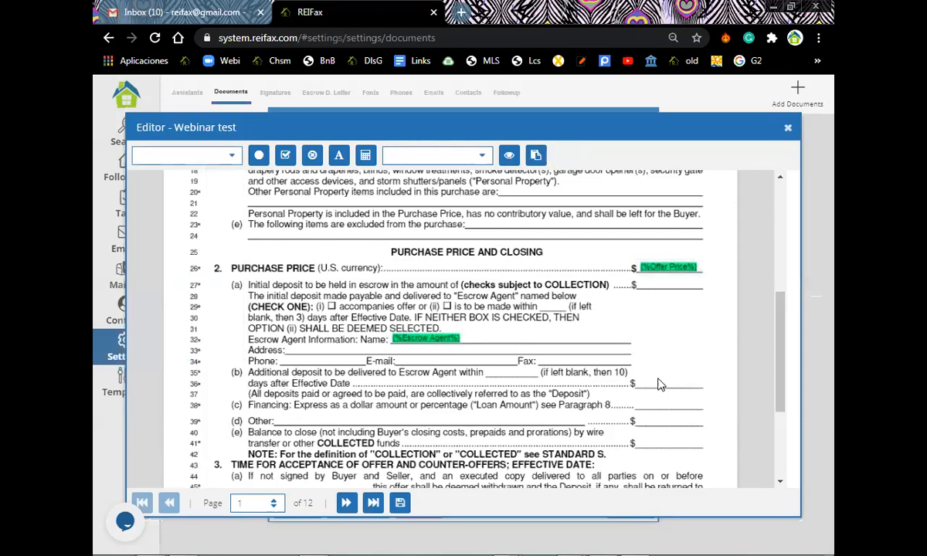
Add the Initial Deposit field in the Purchase Price section.
click(233, 156)
drag(236, 182, 247, 259)
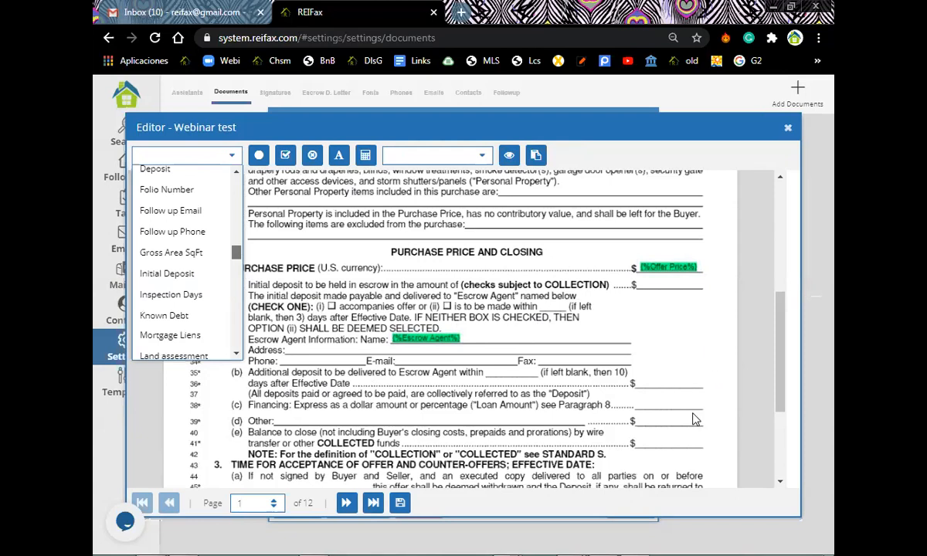
drag(695, 420, 679, 375)
scroll(386, 247, down, 1)
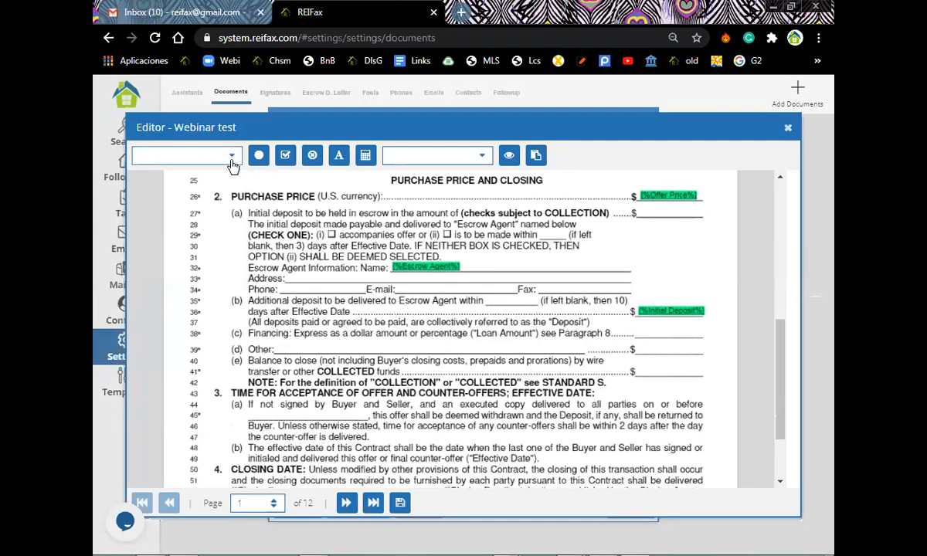
Insert the Balance To Close field and nudge it onto line 41's blank.
click(231, 157)
mouse_move(236, 189)
mouse_down()
mouse_move(240, 243)
mouse_move(242, 201)
mouse_up()
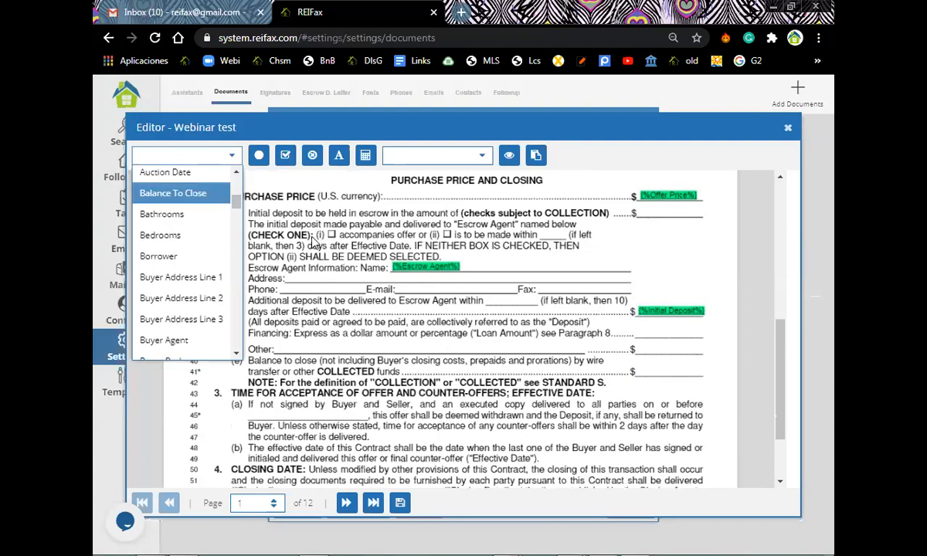
click(213, 198)
click(661, 365)
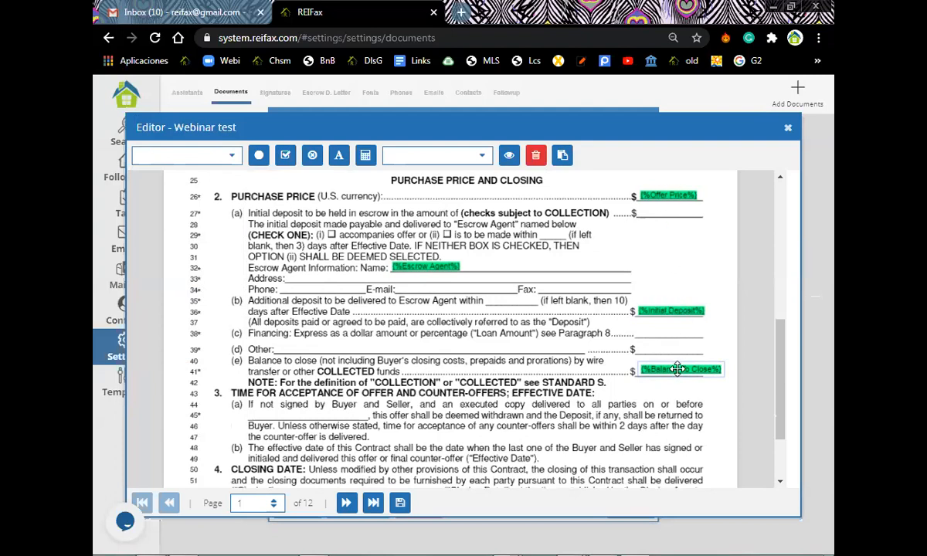
drag(674, 372, 671, 373)
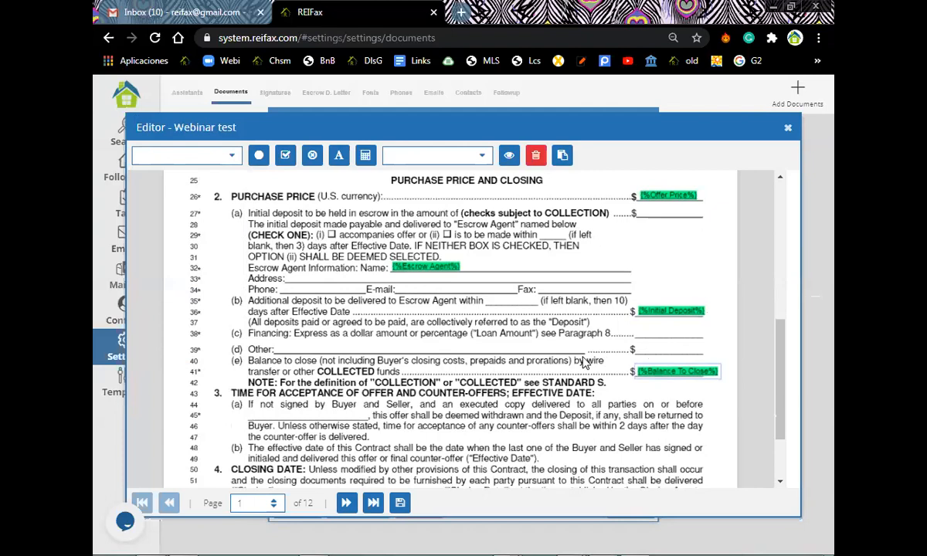
scroll(551, 339, down, 3)
scroll(506, 315, up, 8)
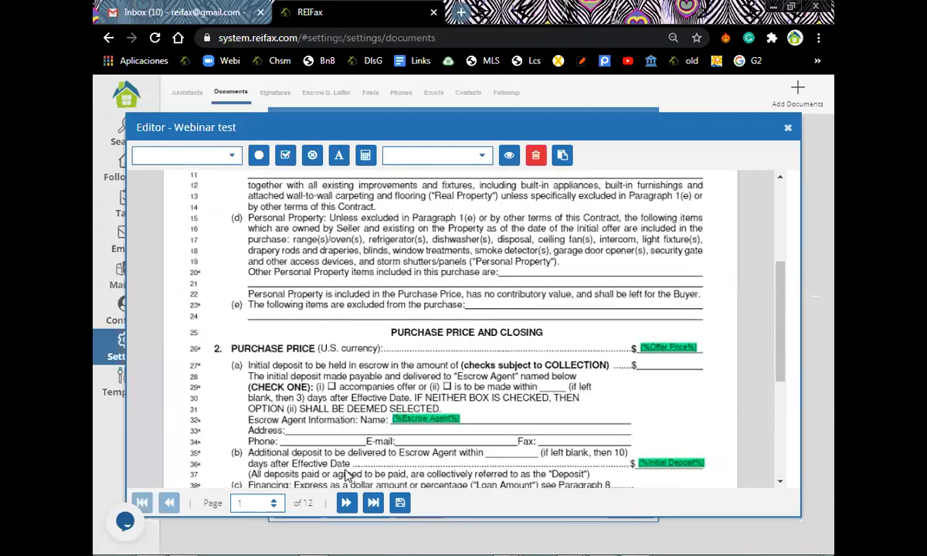
On page 2's Financing section, put a dot mark at (a) and a circle mark at (b).
scroll(482, 357, up, 4)
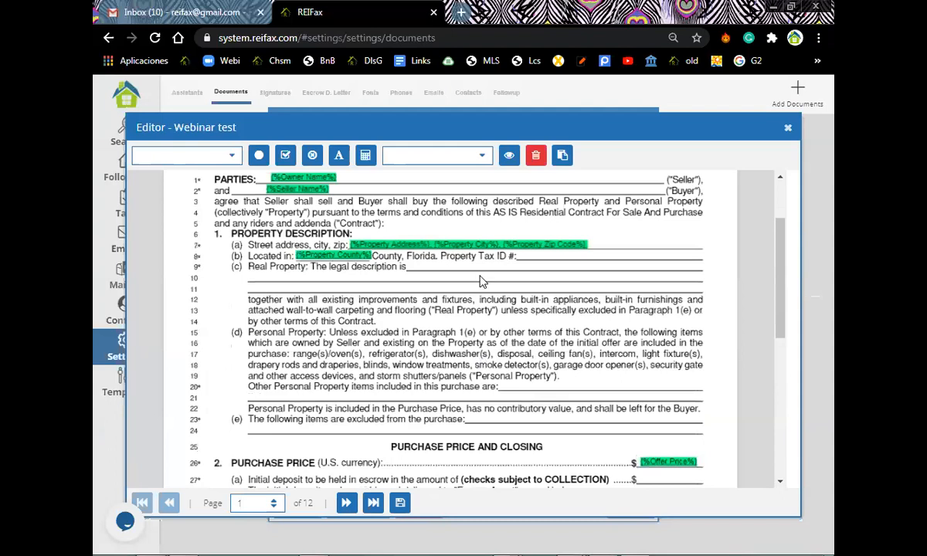
scroll(479, 281, down, 15)
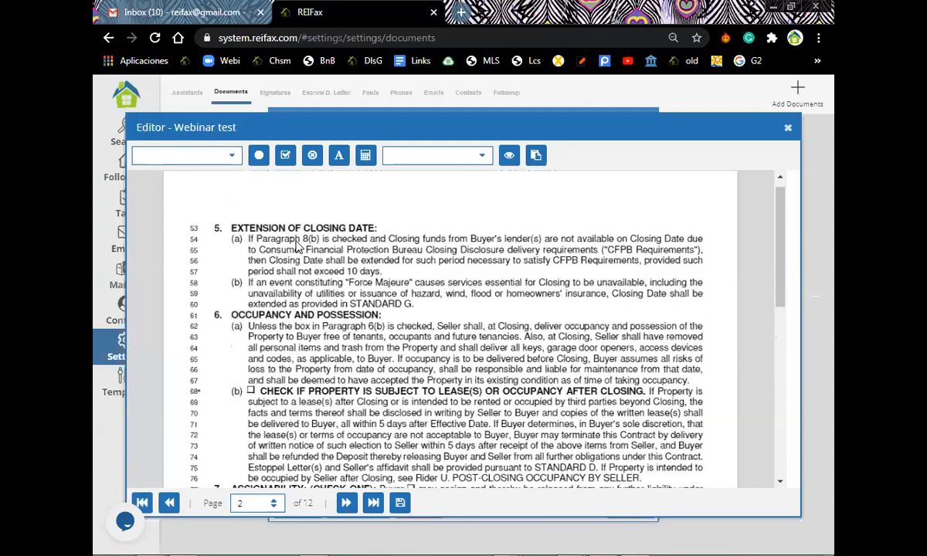
scroll(247, 239, down, 3)
scroll(231, 273, down, 6)
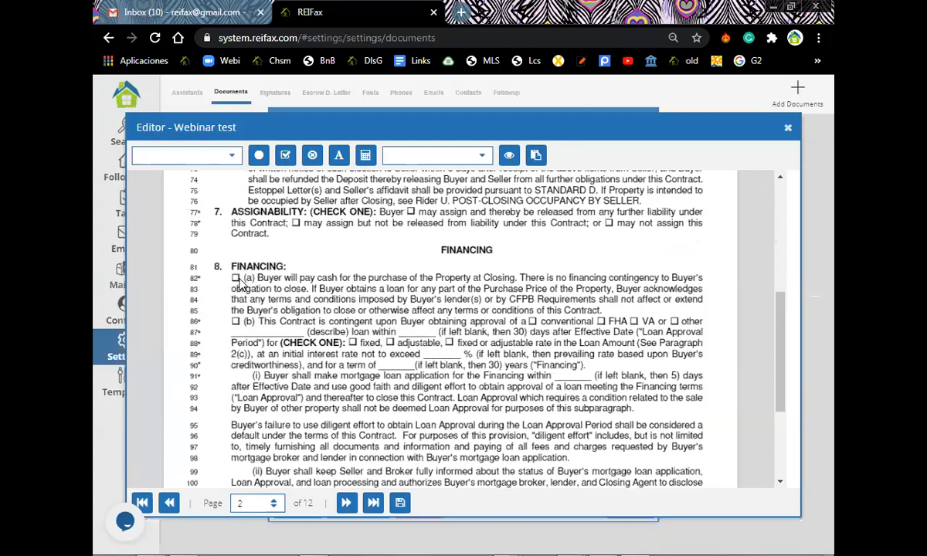
click(261, 159)
click(236, 280)
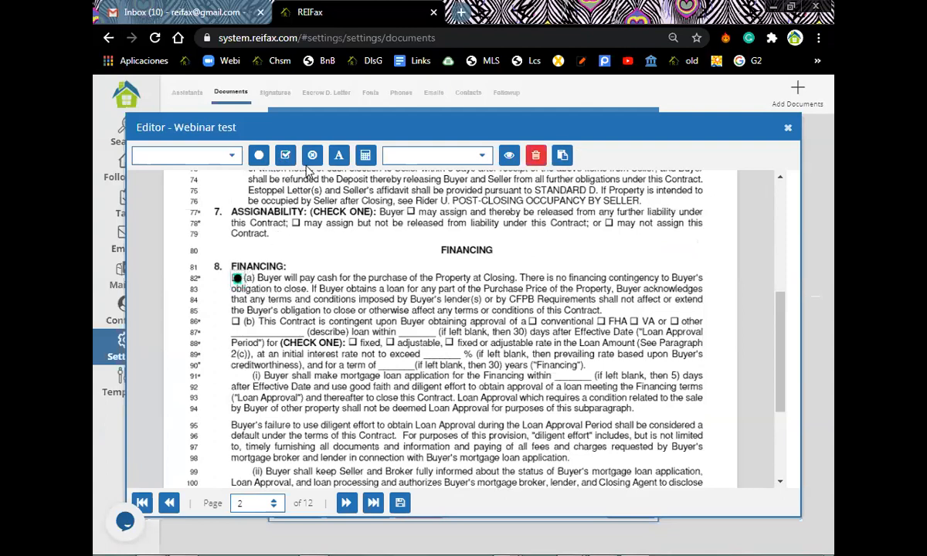
click(238, 324)
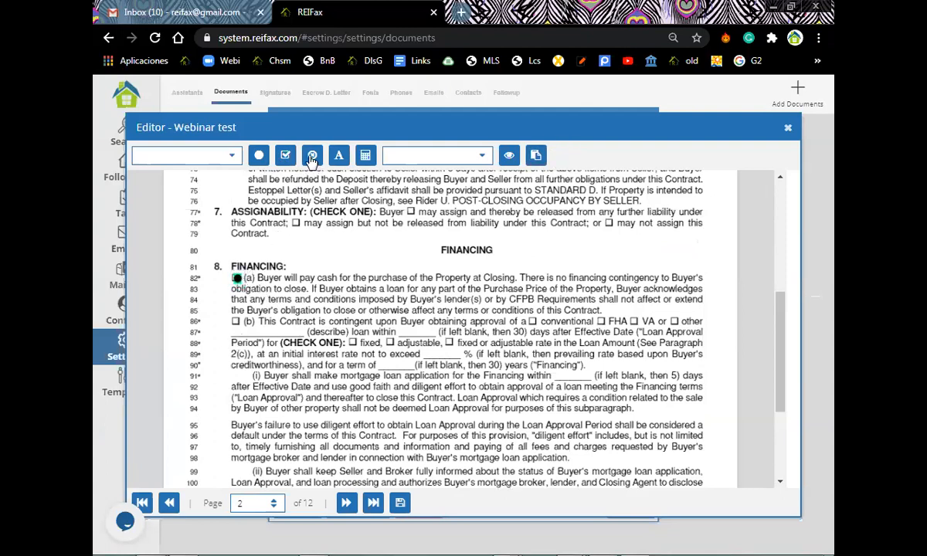
click(311, 157)
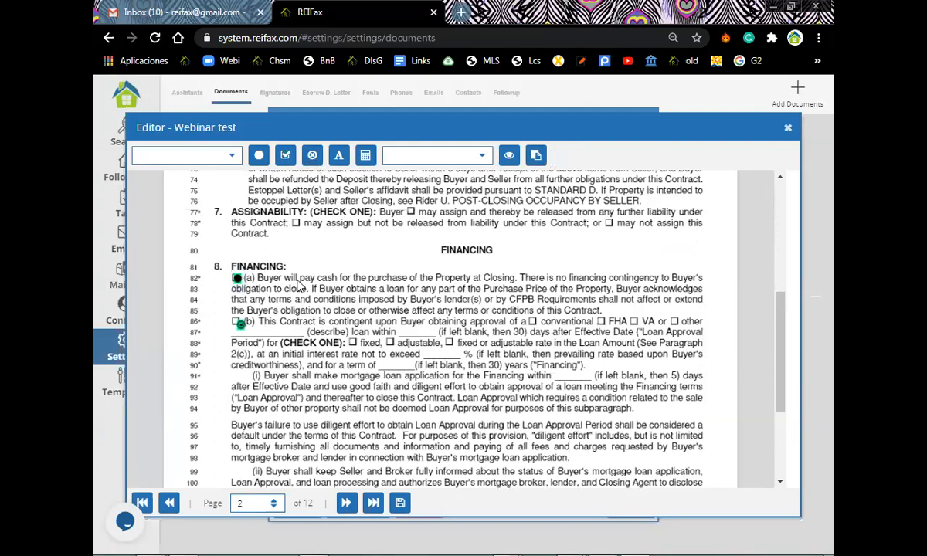
click(237, 324)
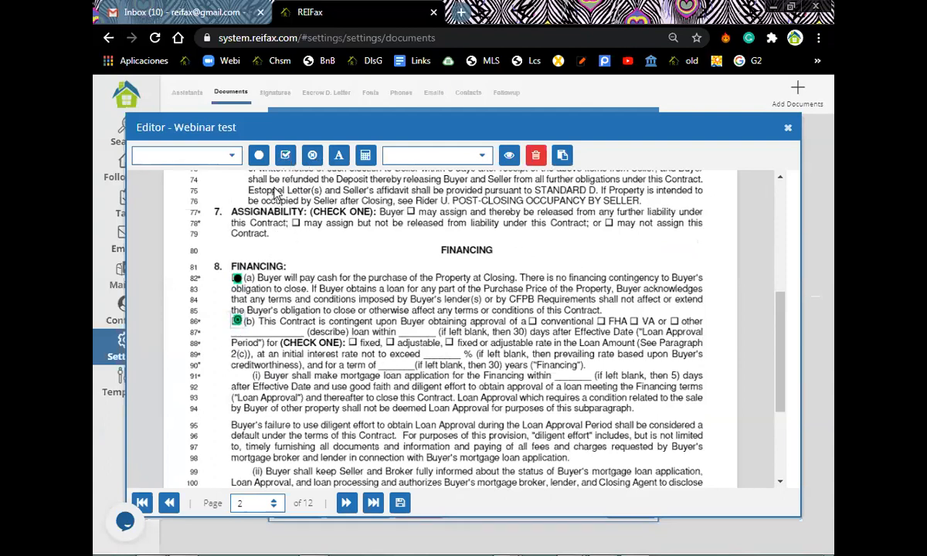
click(283, 156)
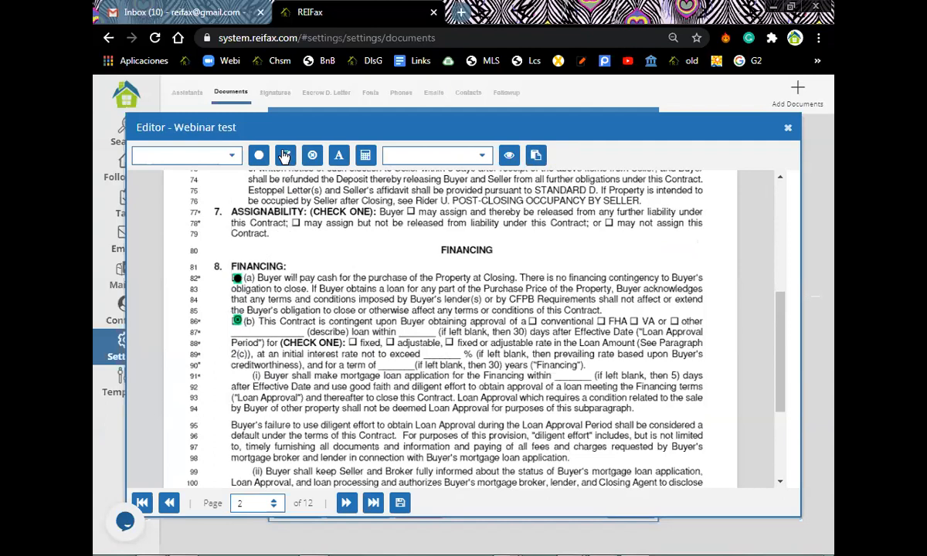
Put checkboxes beside 'fixed' and 'fixed or adjustable'.
click(355, 341)
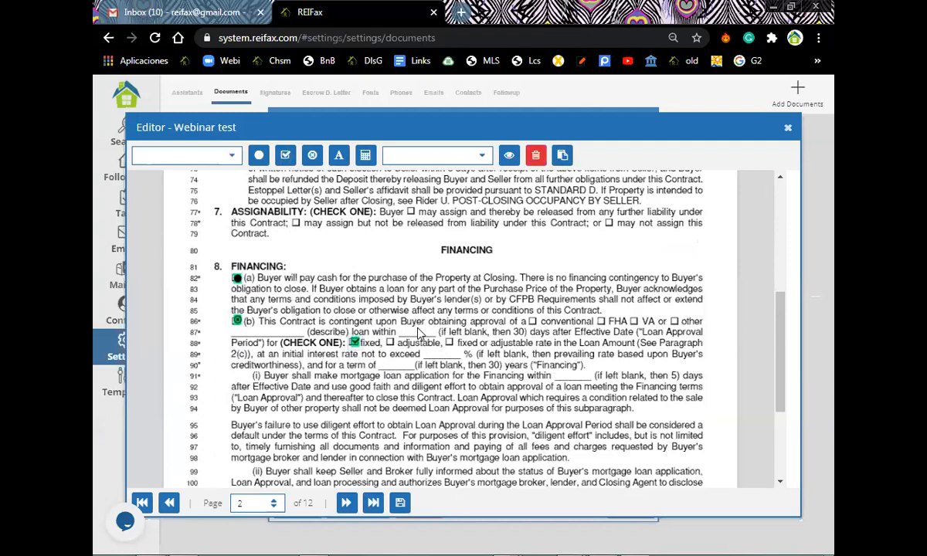
click(288, 159)
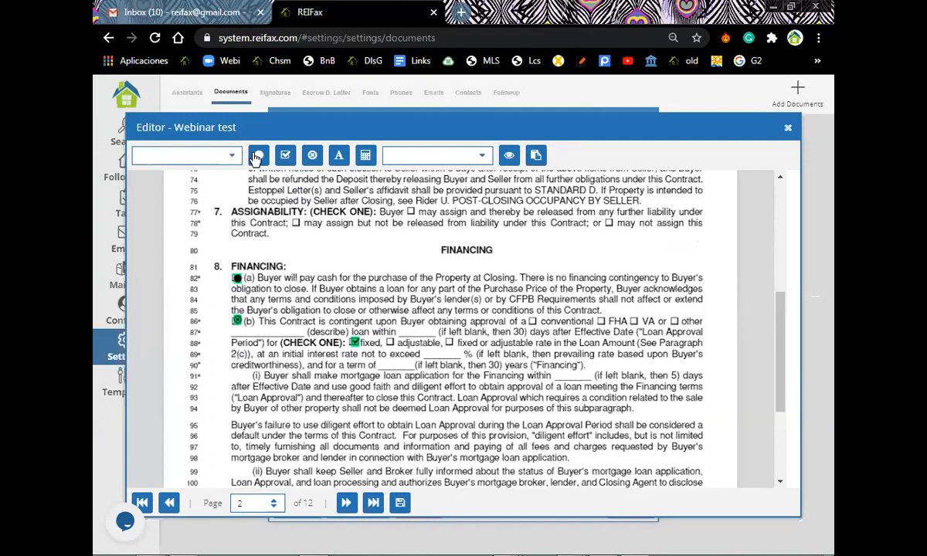
drag(287, 158, 450, 346)
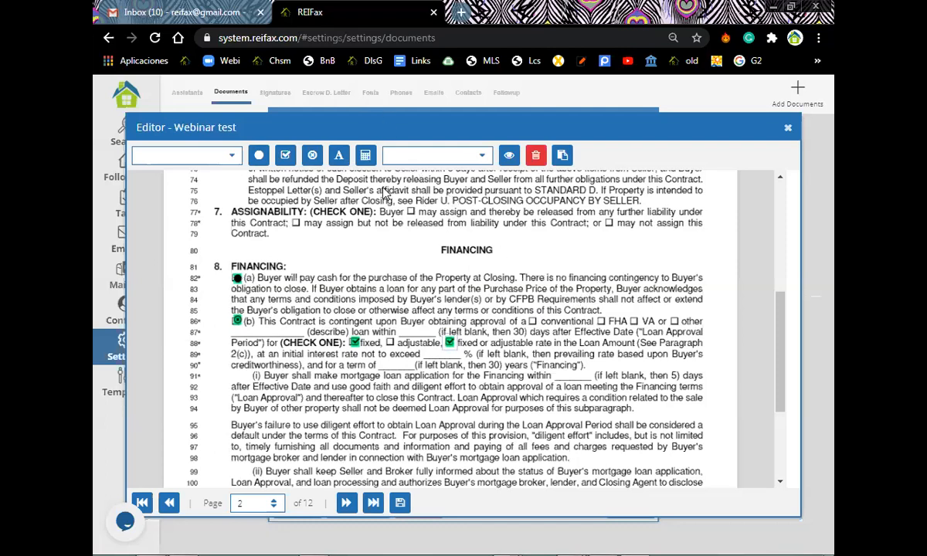
Scroll past pages 2–3, jump to the last page, then step back to page 11.
scroll(557, 240, down, 1)
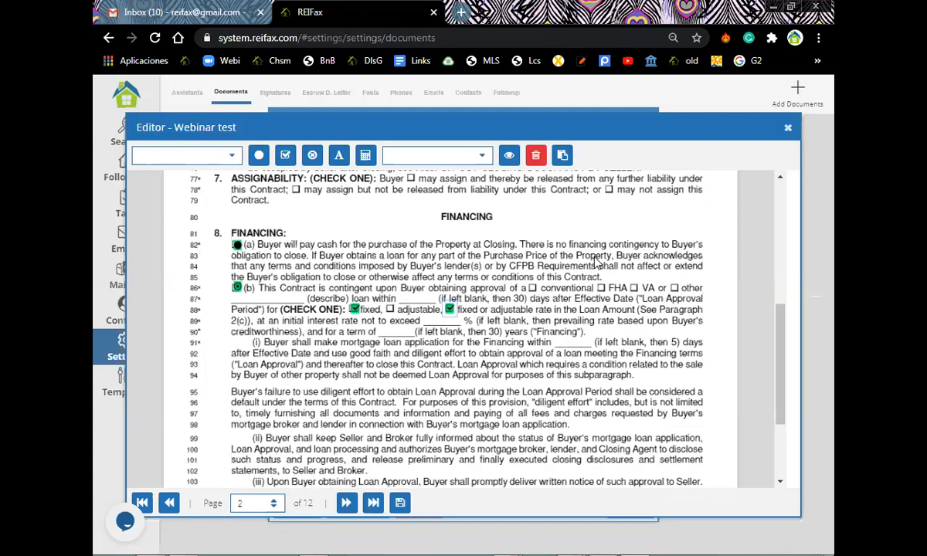
scroll(595, 263, down, 4)
scroll(595, 263, up, 2)
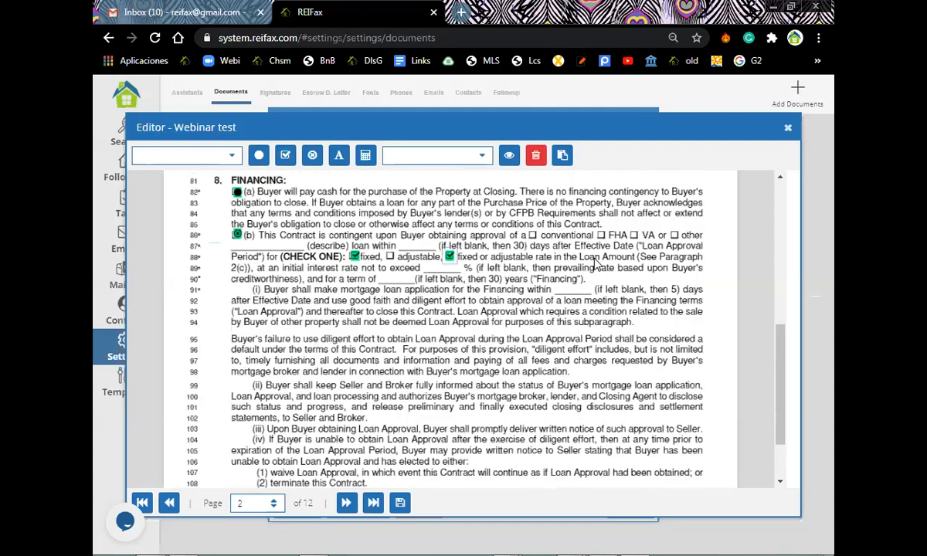
scroll(322, 539, up, 9)
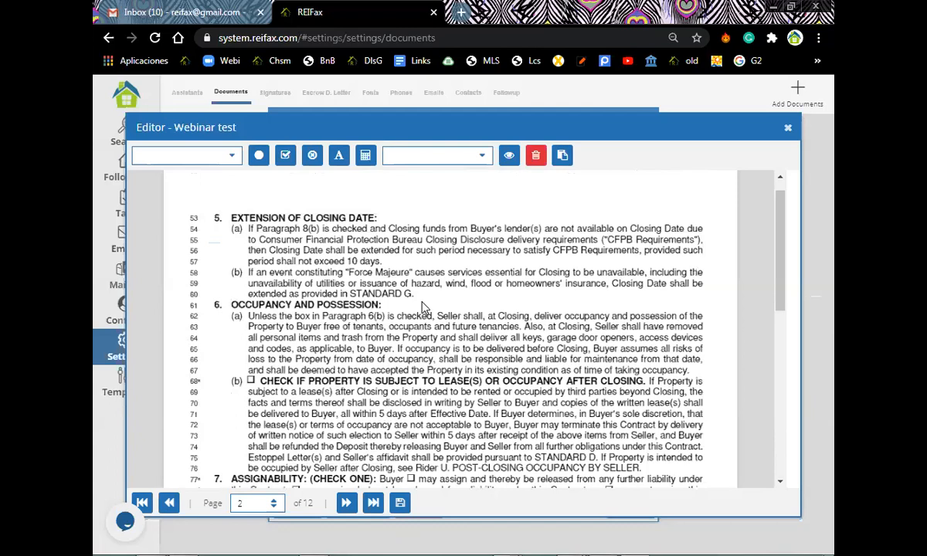
scroll(423, 307, down, 8)
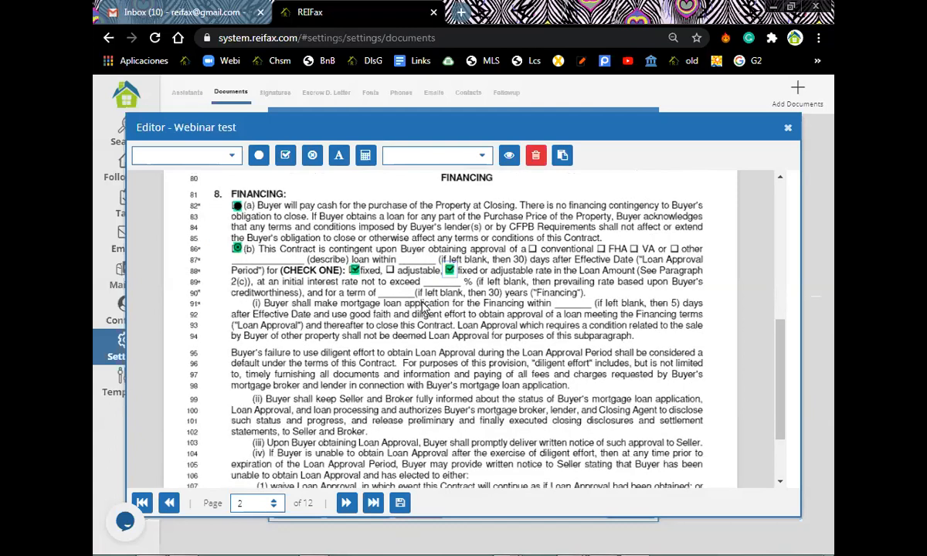
scroll(422, 307, down, 15)
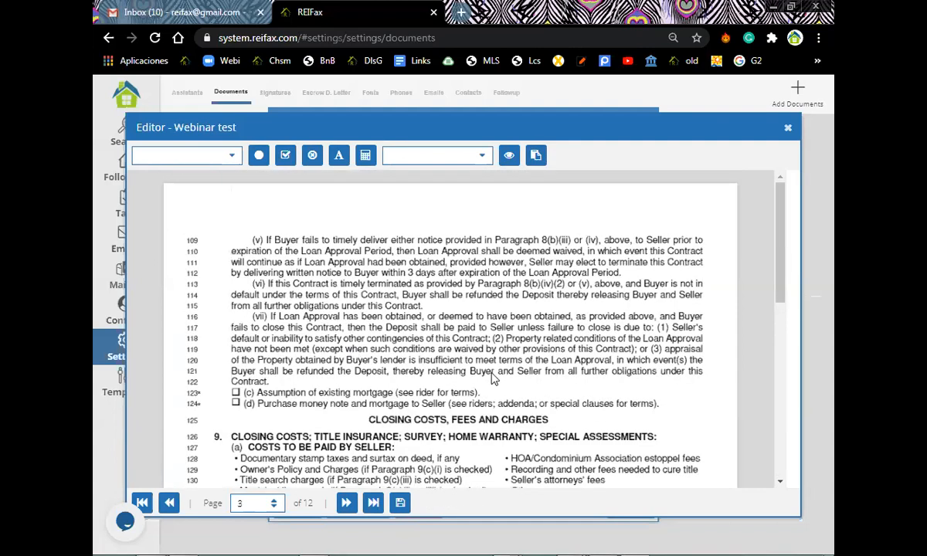
scroll(392, 363, down, 3)
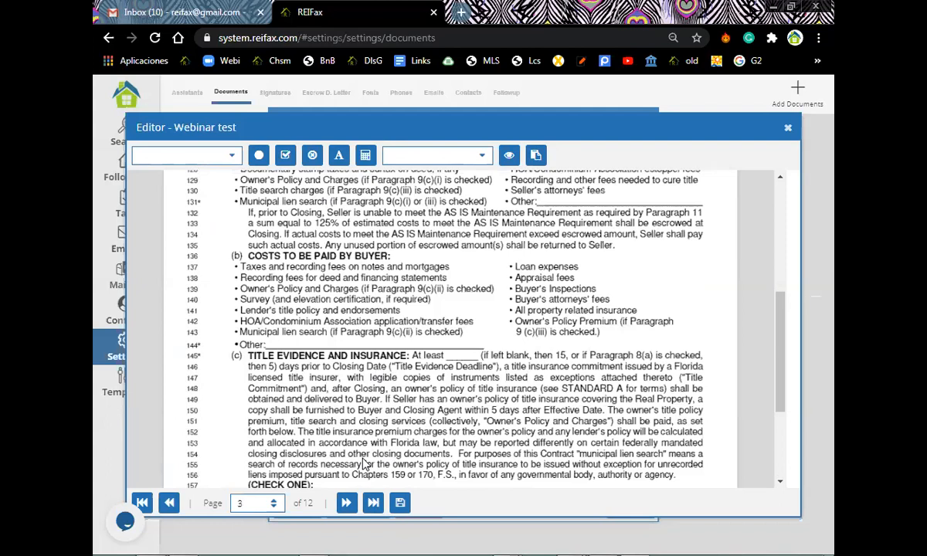
key(End)
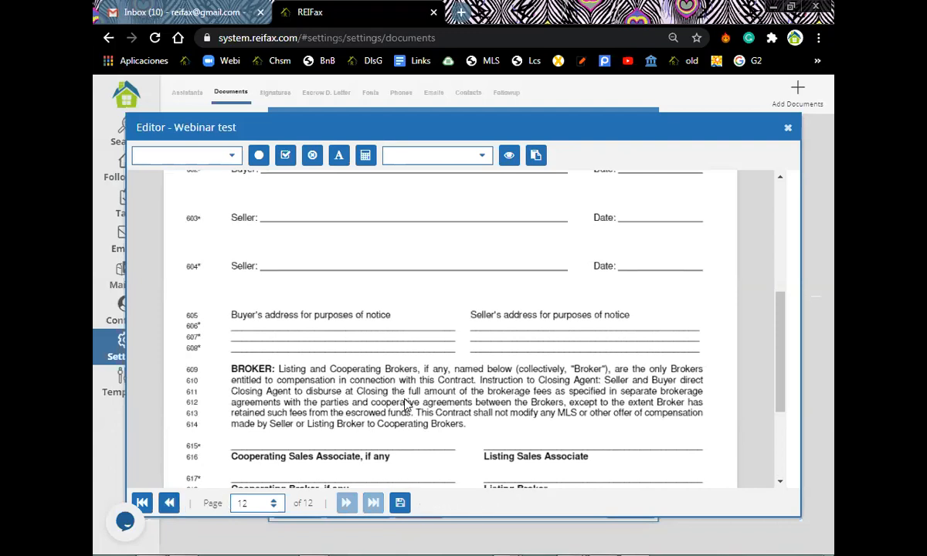
scroll(405, 406, up, 3)
scroll(405, 410, up, 3)
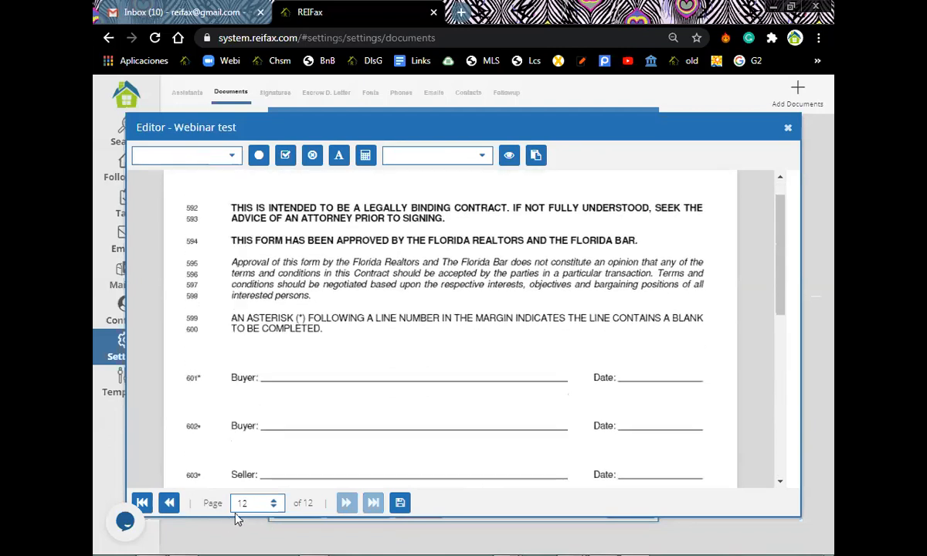
click(171, 503)
click(171, 504)
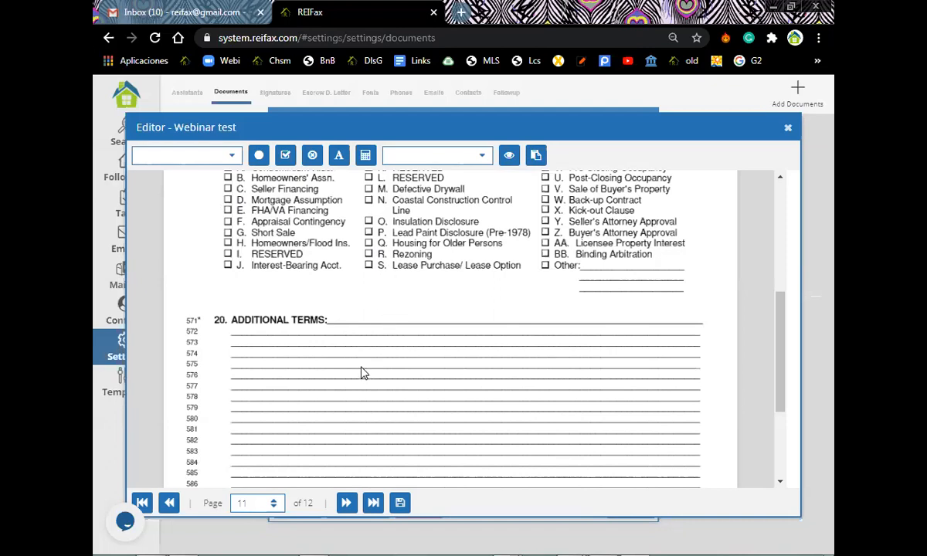
Write 'Seller agrees to allow access to the property with previous notice.' in Add Text, fixing typos.
click(234, 159)
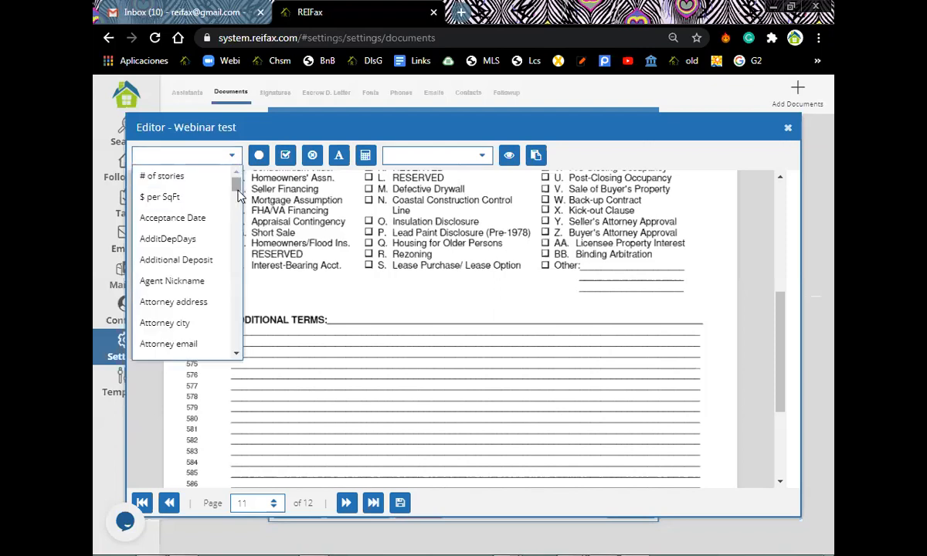
scroll(238, 240, down, 3)
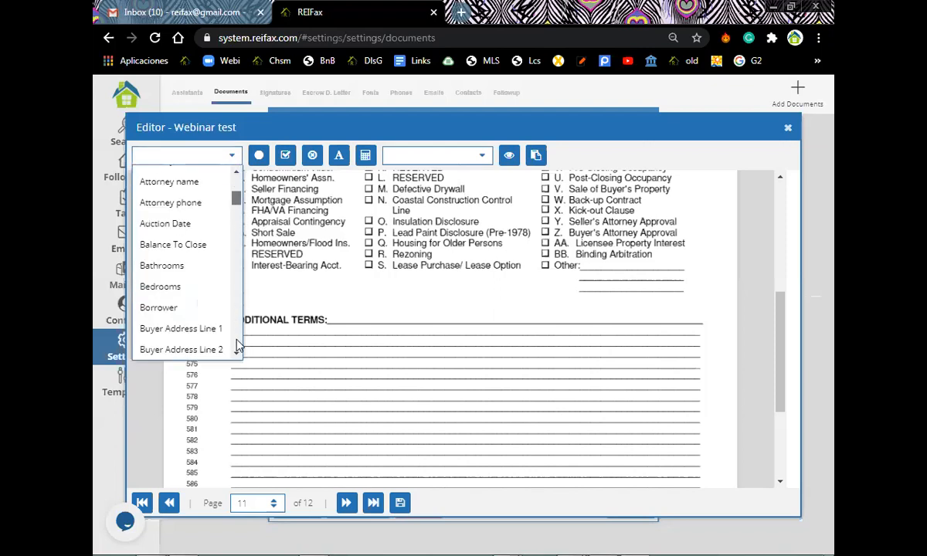
click(312, 337)
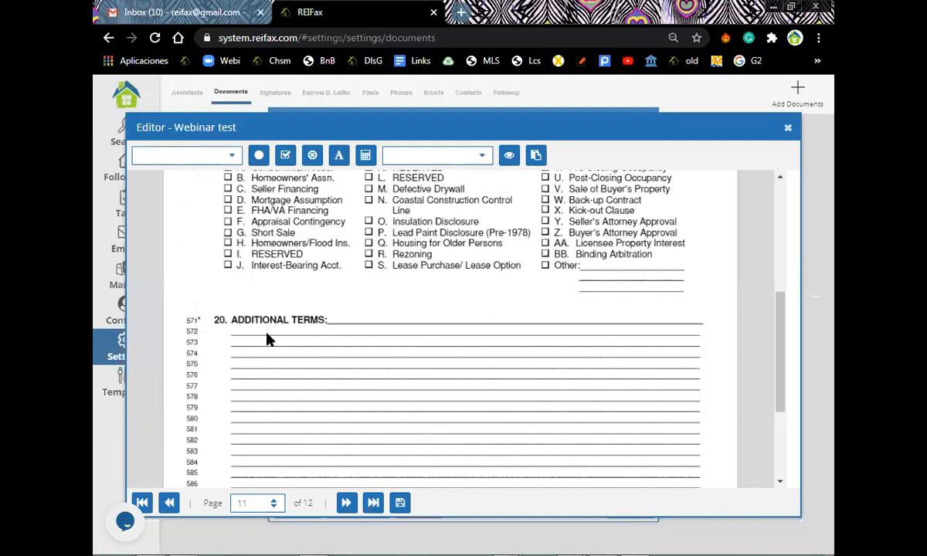
click(339, 157)
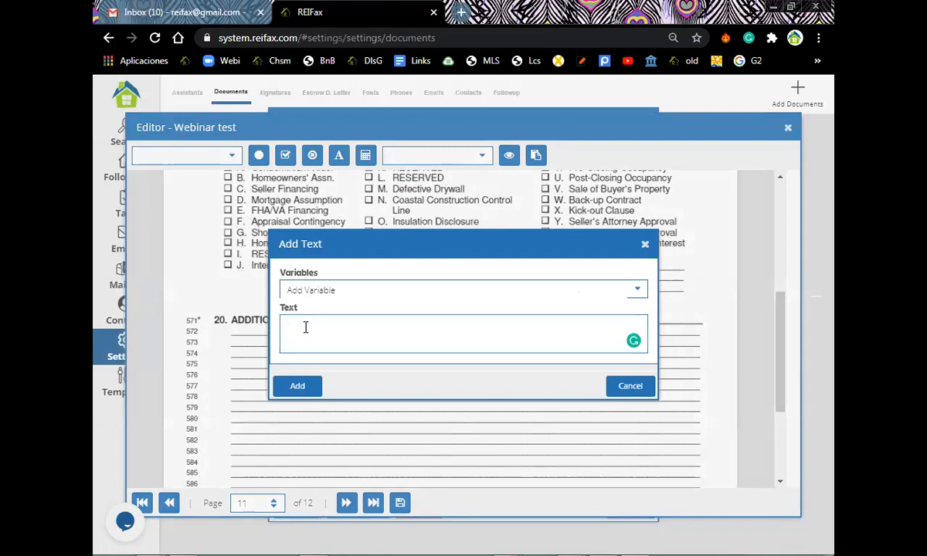
text(B)
key(BackSpace)
text(Seller agrees to allow access to property witrh)
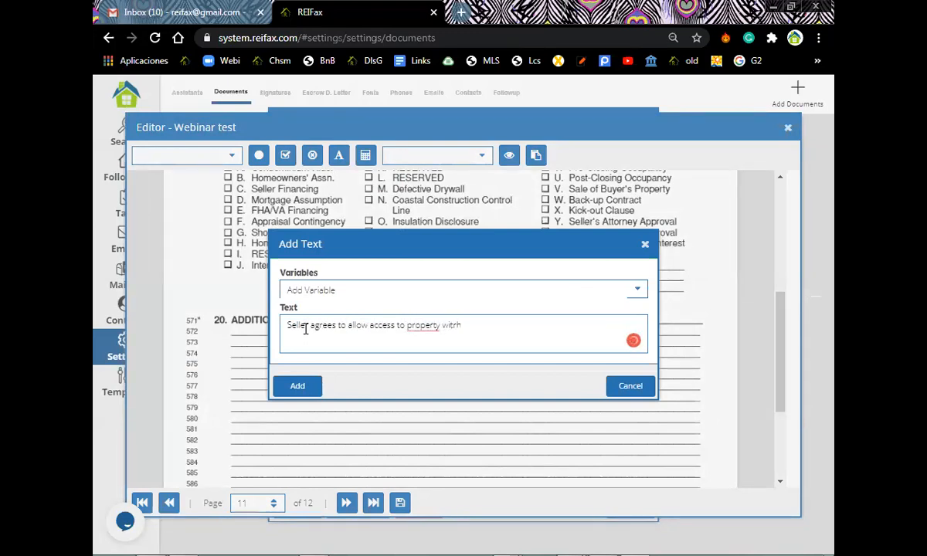
key(BackSpace)
key(BackSpace)
text(h)
text( h)
text(h)
text(h )
text(previouw)
mouse_move(427, 325)
click(433, 361)
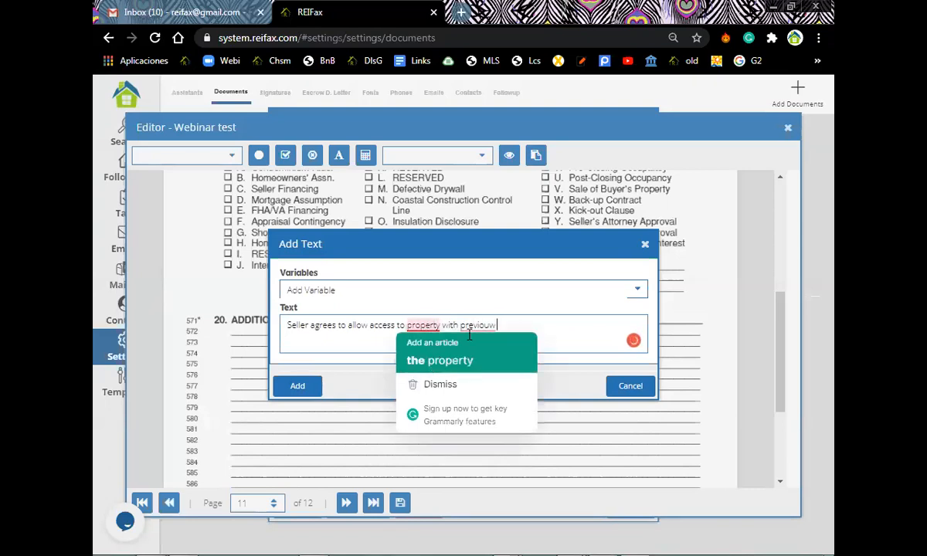
mouse_move(491, 324)
click(494, 345)
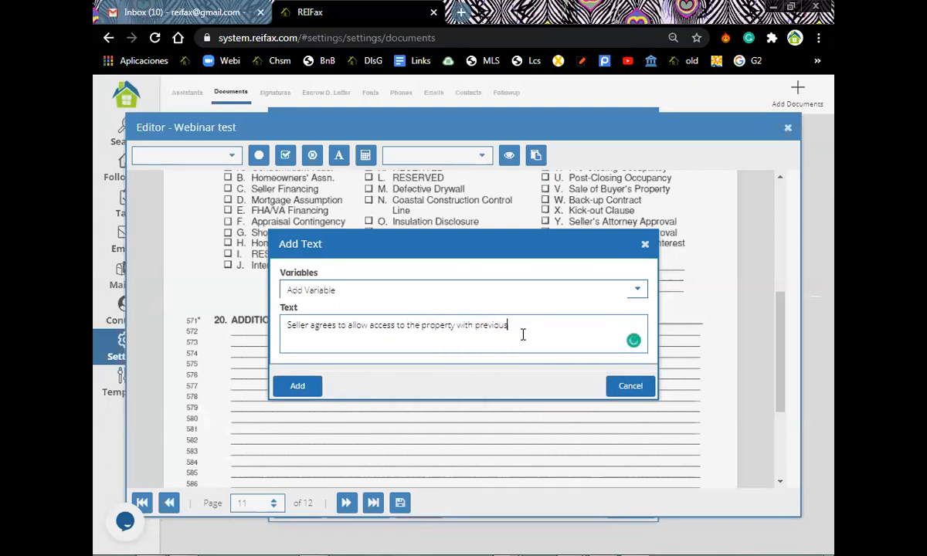
text(notice.)
Add the sentence to page 11 and drop it on line 572.
key(Return)
key(BackSpace)
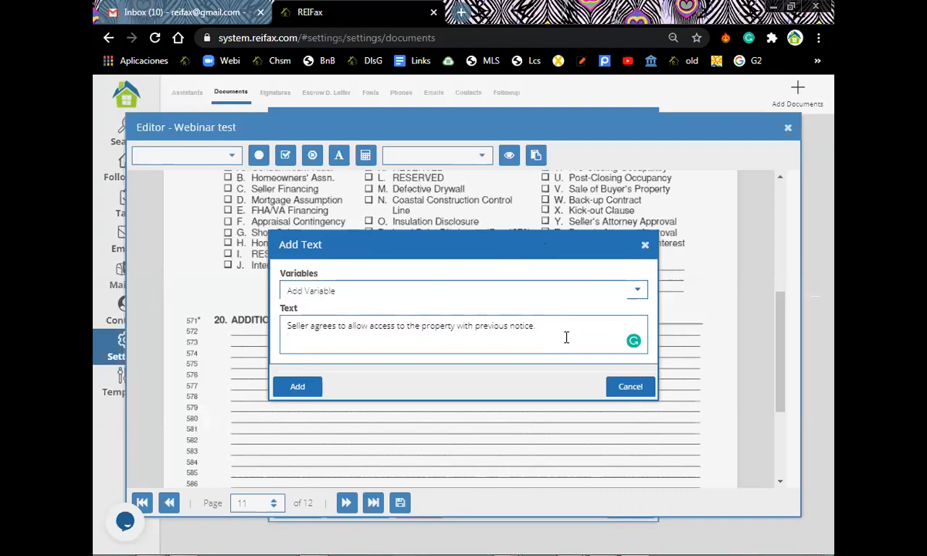
key(Return)
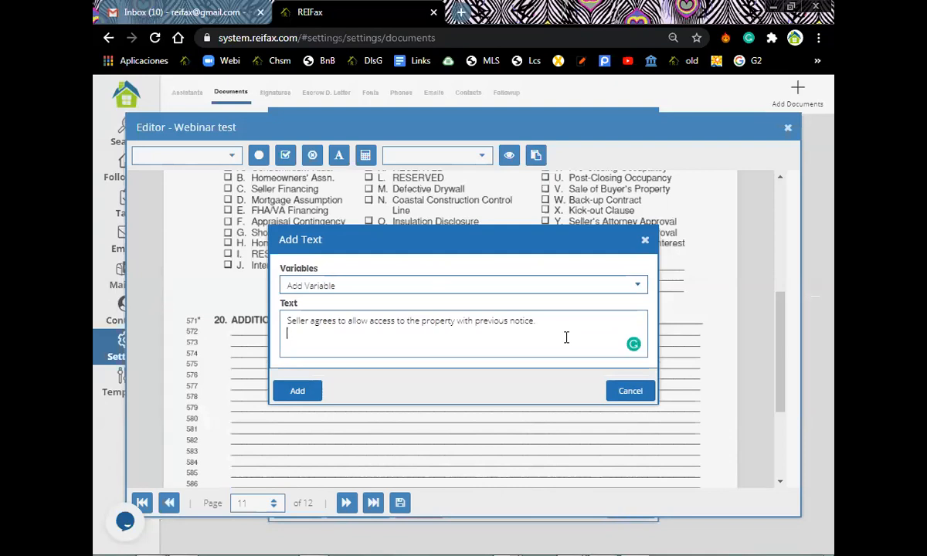
key(BackSpace)
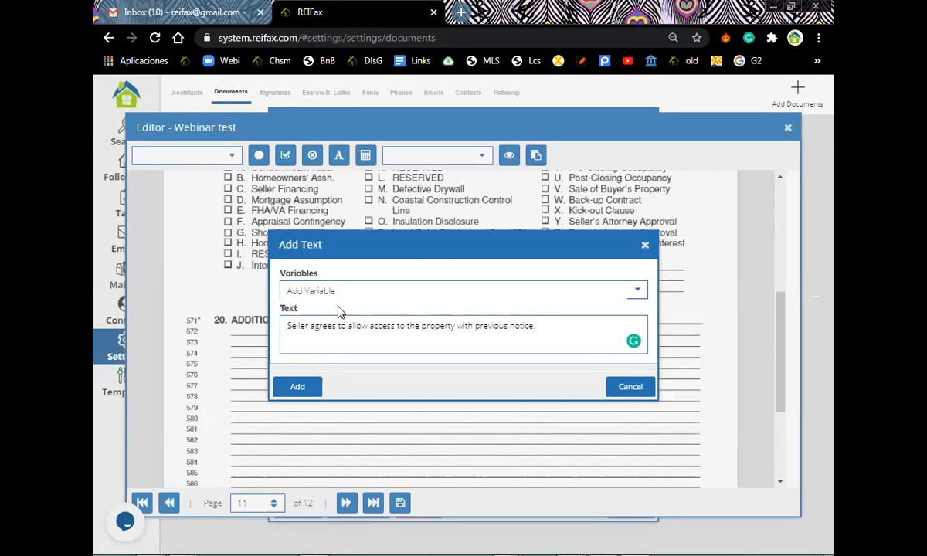
click(298, 388)
click(426, 332)
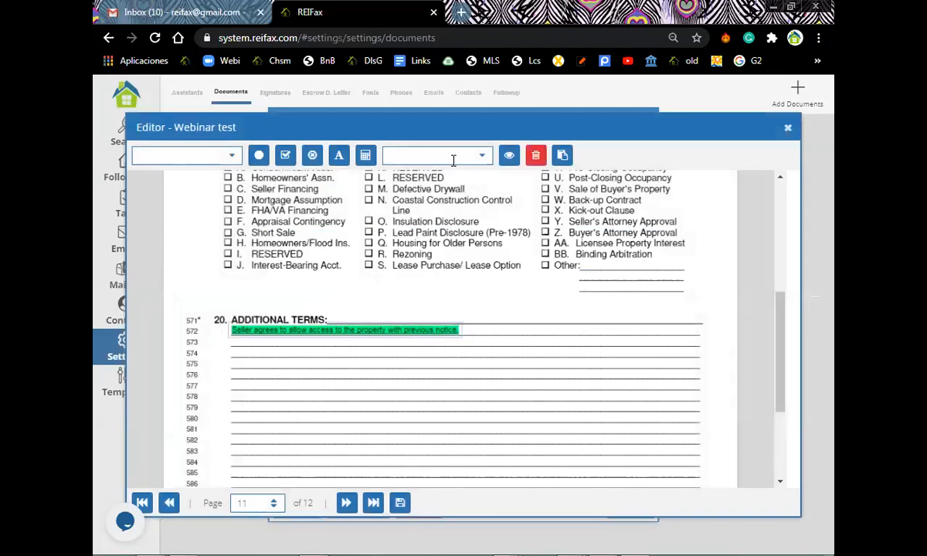
click(338, 155)
Write 'Colosing agent will be' followed by the Escrow Agent variable.
click(355, 326)
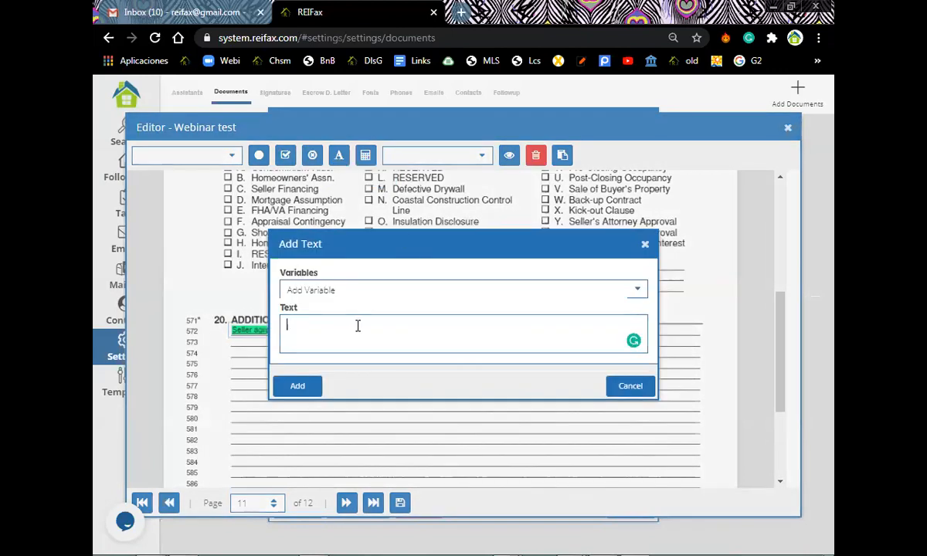
text(Colosing agent will be)
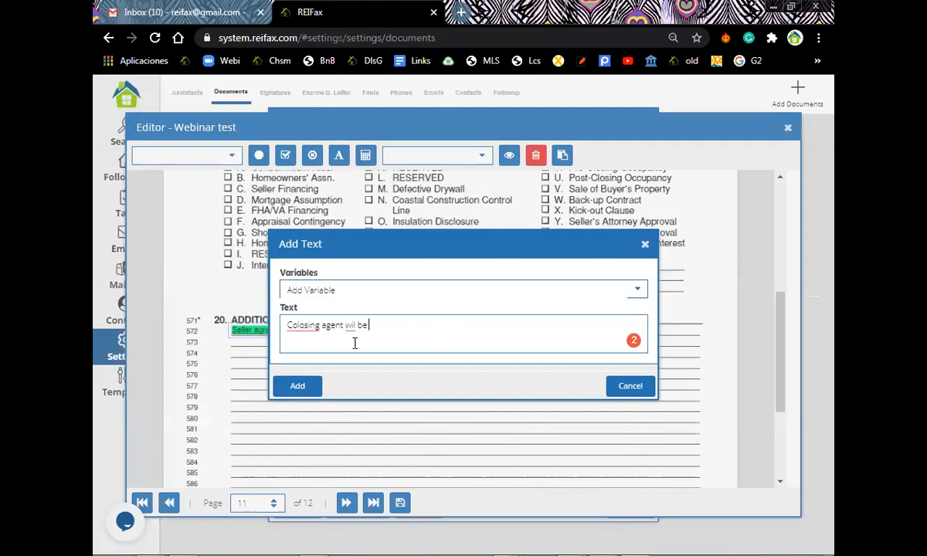
click(351, 291)
scroll(347, 369, down, 1)
scroll(347, 375, down, 10)
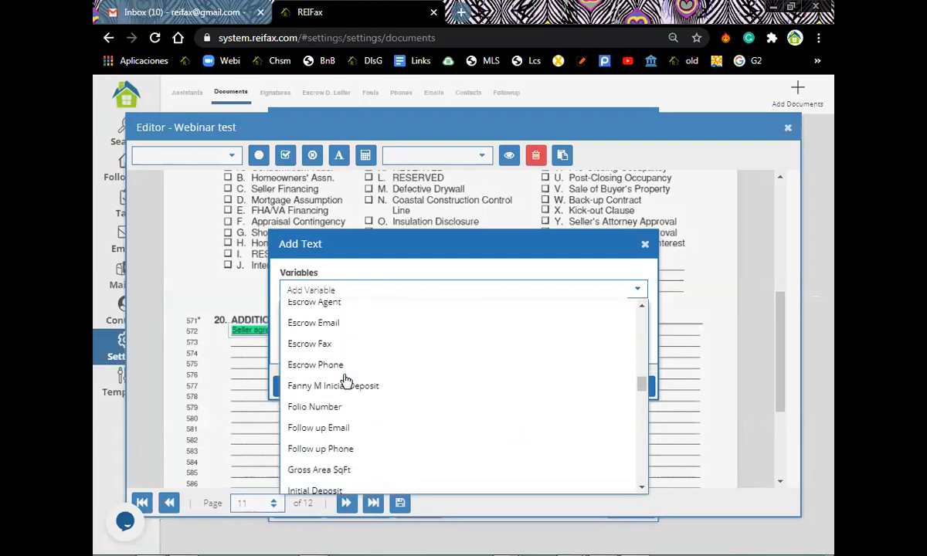
scroll(347, 382, down, 8)
scroll(347, 381, up, 10)
scroll(346, 384, up, 2)
scroll(345, 384, up, 1)
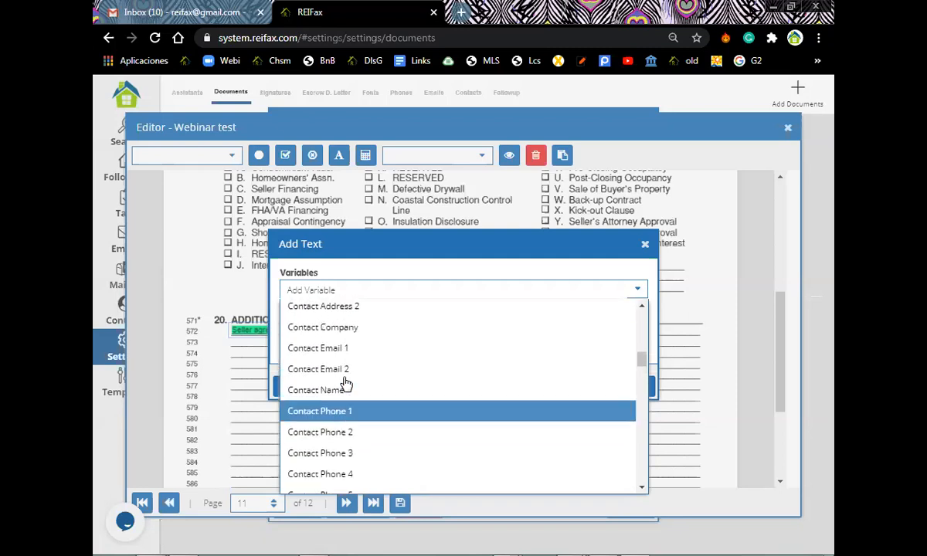
scroll(345, 384, down, 5)
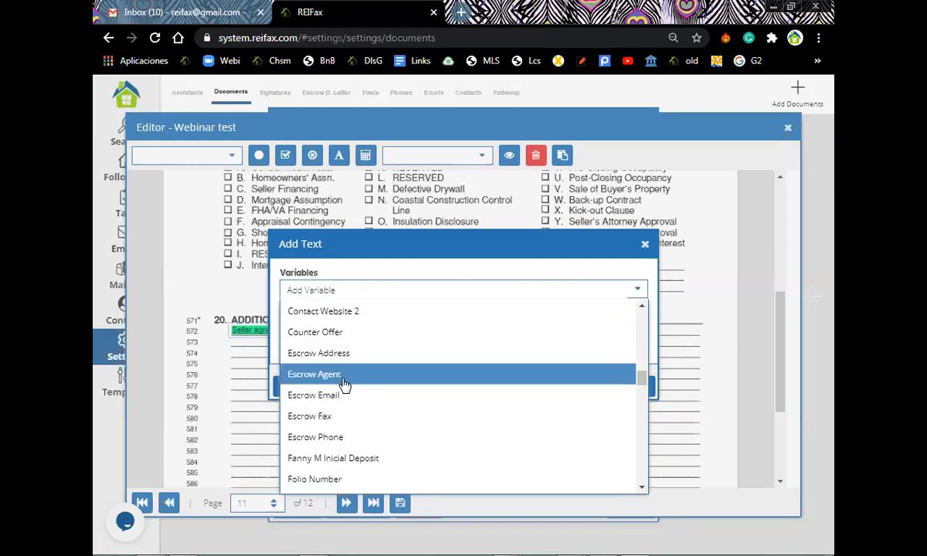
click(338, 378)
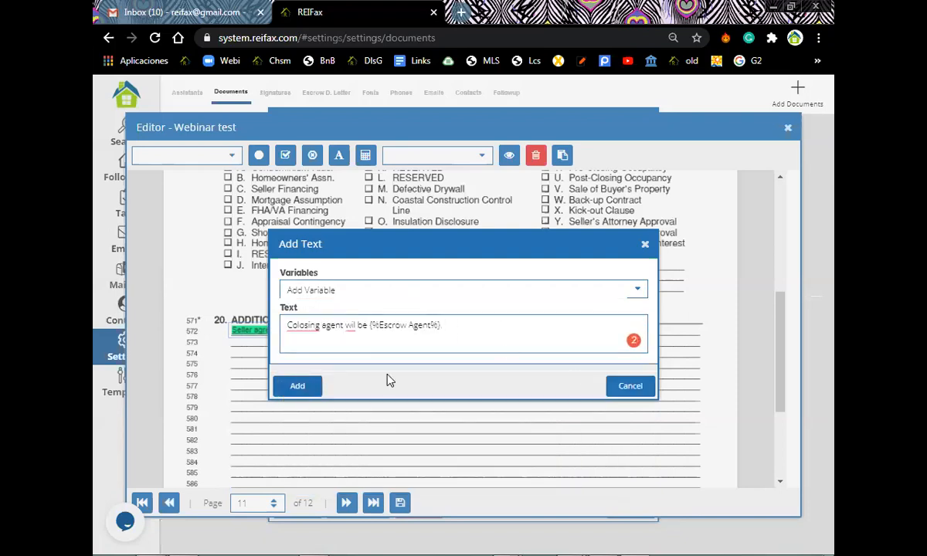
Add the closing agent sentence and place it on line 573.
click(298, 385)
drag(585, 347, 371, 345)
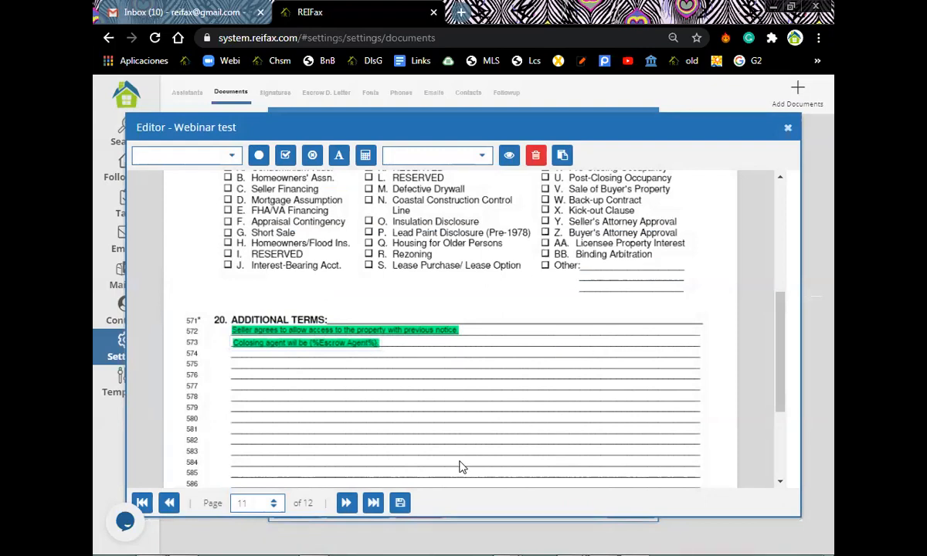
scroll(459, 467, down, 4)
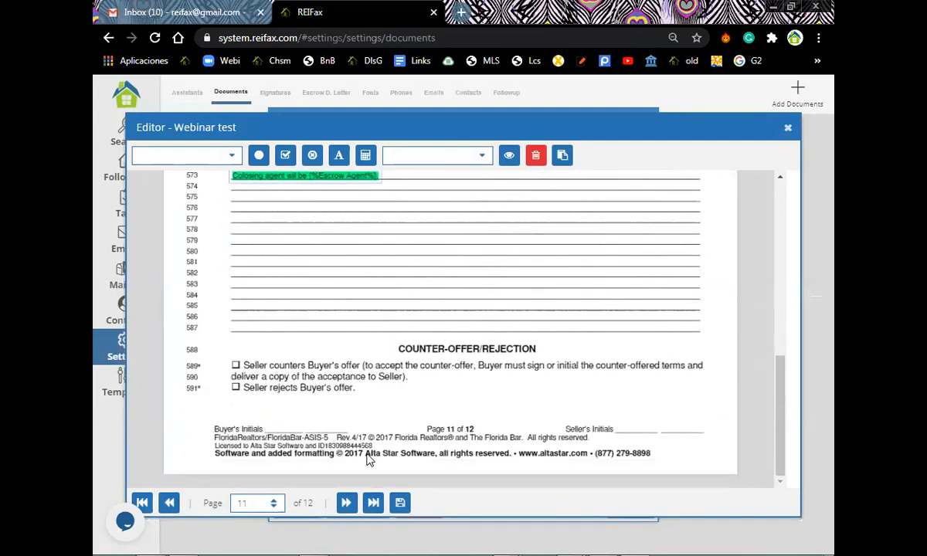
Scroll to page 12 to show the Buyer and Seller signature lines.
scroll(368, 459, down, 3)
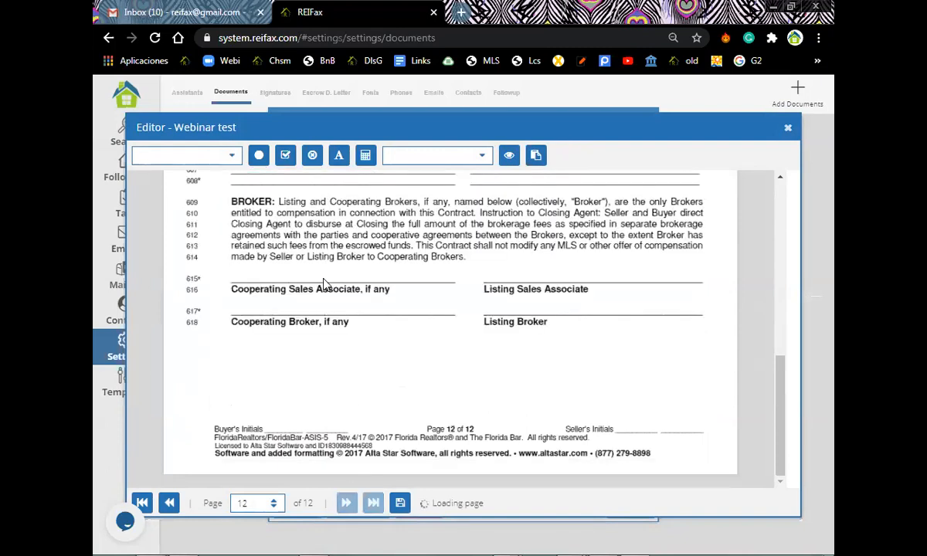
scroll(332, 294, up, 3)
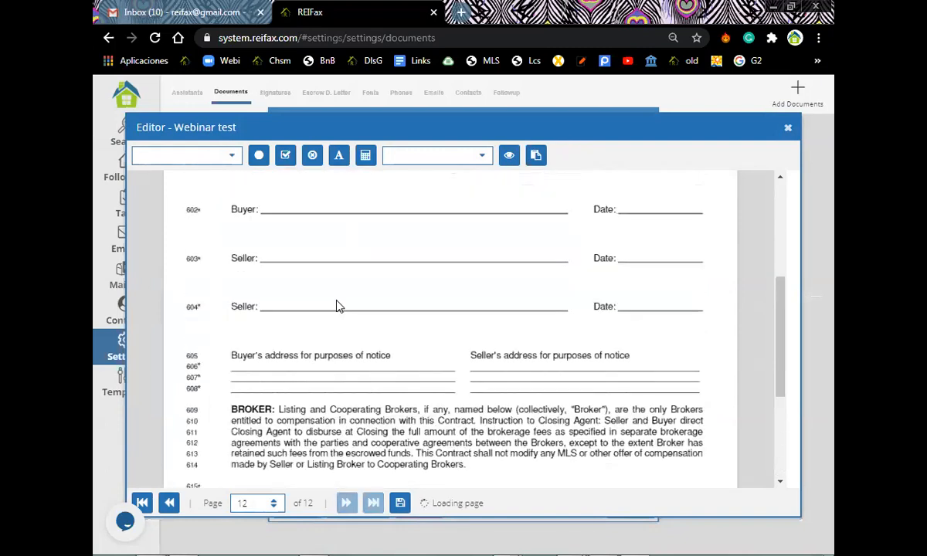
scroll(340, 300, up, 3)
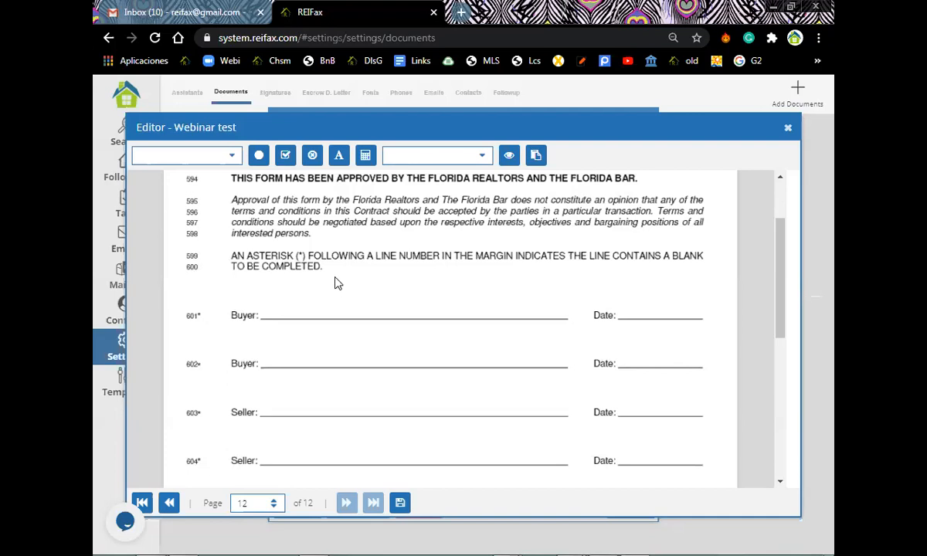
Place the first saved signature above Buyer line 601 on page 12.
click(483, 160)
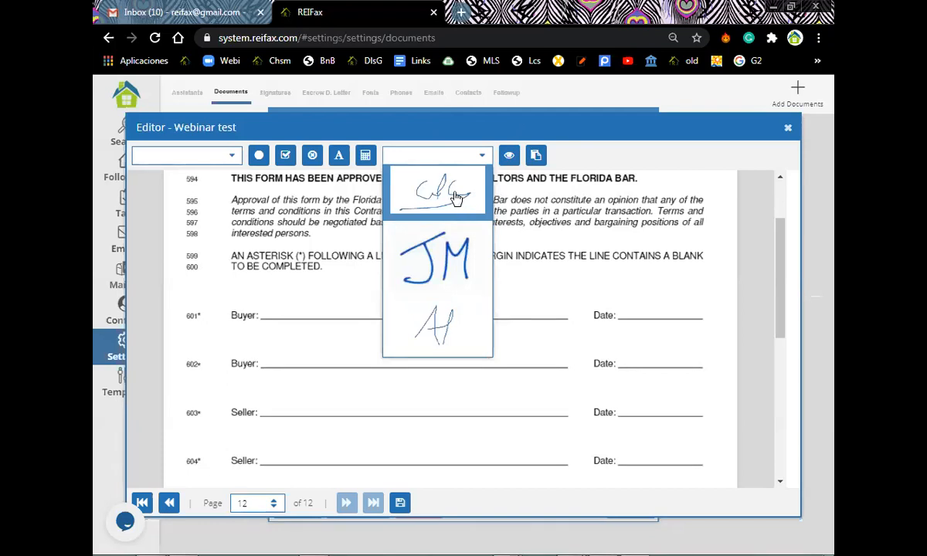
click(455, 197)
mouse_move(401, 310)
mouse_down()
mouse_move(391, 271)
mouse_move(422, 279)
mouse_move(417, 287)
mouse_up()
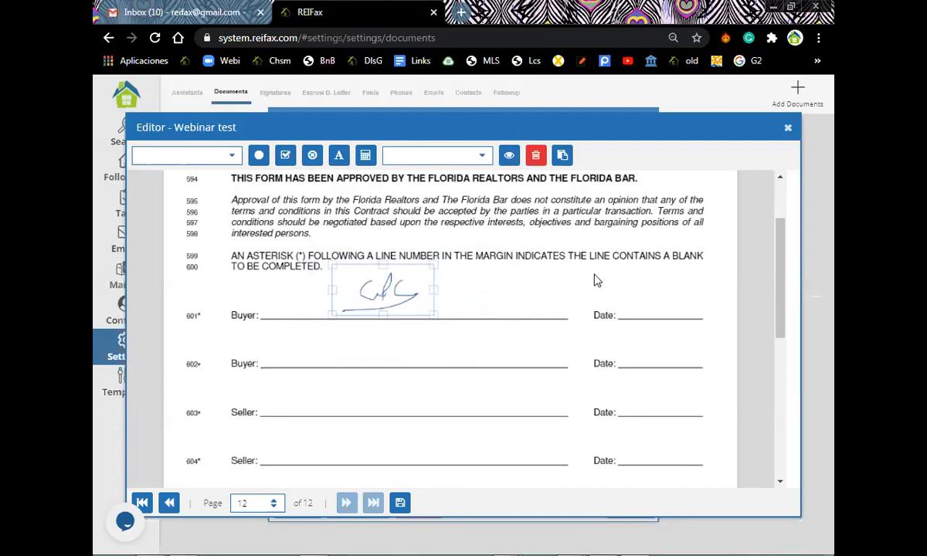
Put a Today Date field on the Date blank beside the first Buyer signature.
click(216, 154)
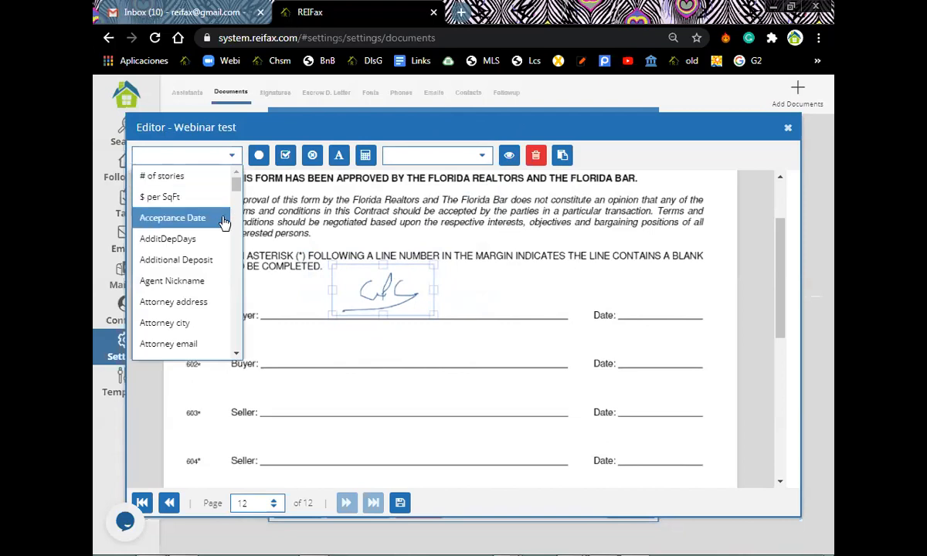
scroll(224, 217, down, 10)
scroll(222, 226, down, 15)
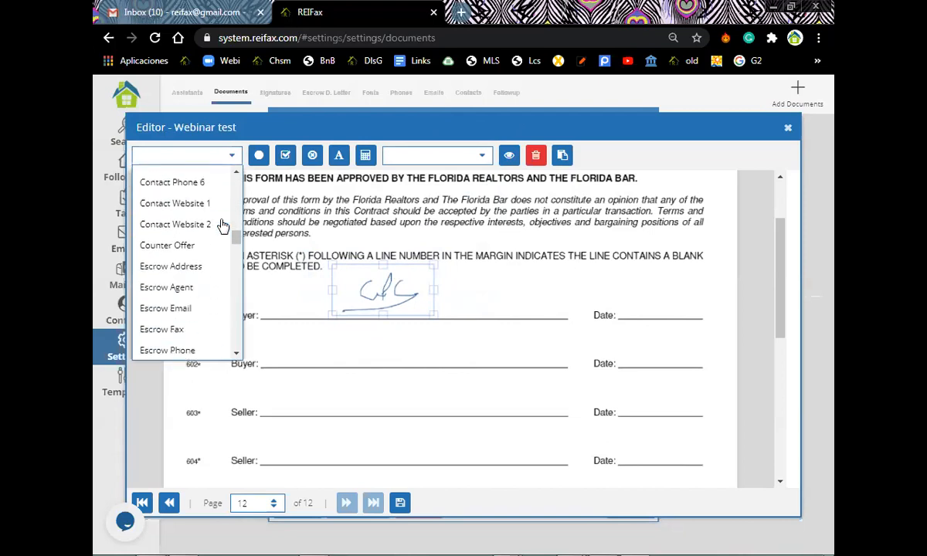
scroll(223, 226, down, 10)
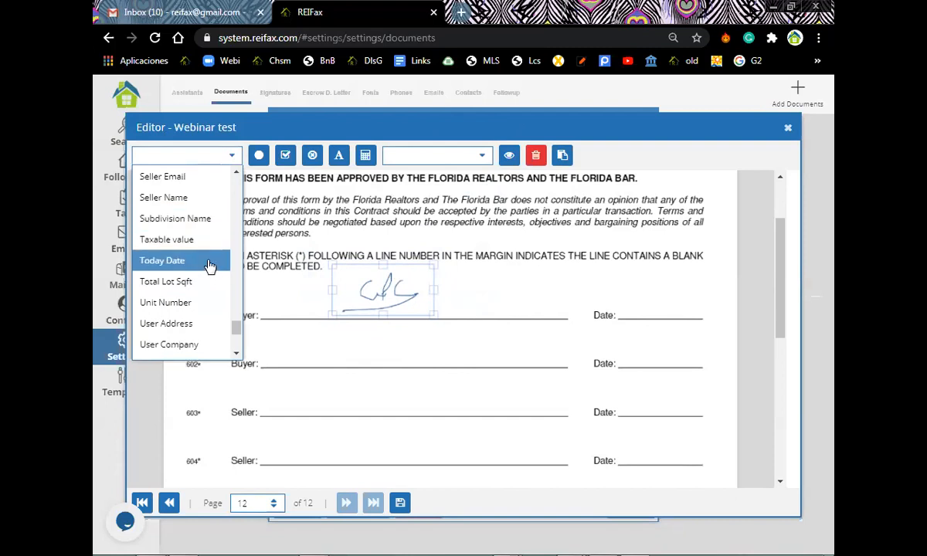
click(208, 263)
mouse_move(444, 293)
mouse_down()
mouse_move(581, 317)
mouse_move(684, 313)
mouse_move(670, 314)
mouse_up()
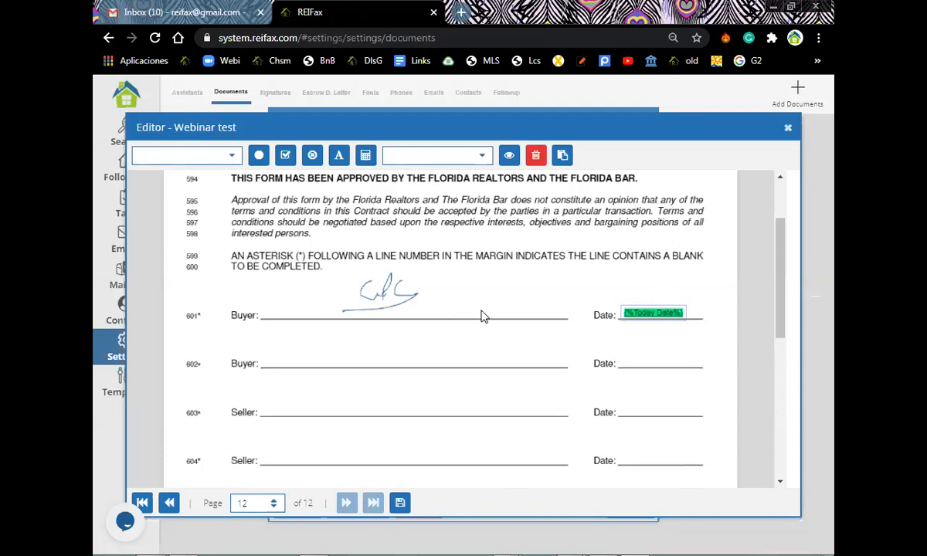
Place the initials signature on the Buyer's Initials blank.
scroll(476, 325, down, 5)
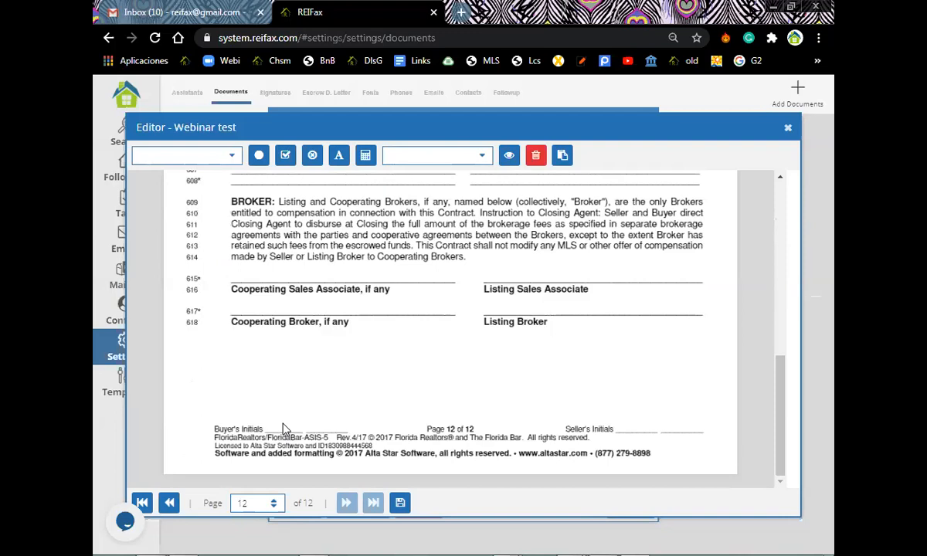
click(283, 424)
click(464, 155)
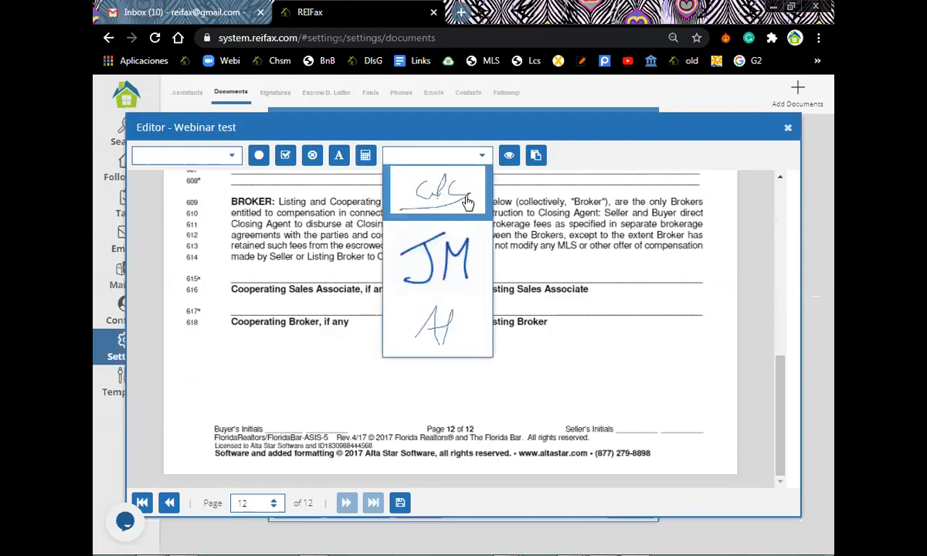
click(447, 331)
mouse_move(334, 408)
mouse_down()
mouse_move(348, 390)
mouse_move(326, 406)
mouse_up()
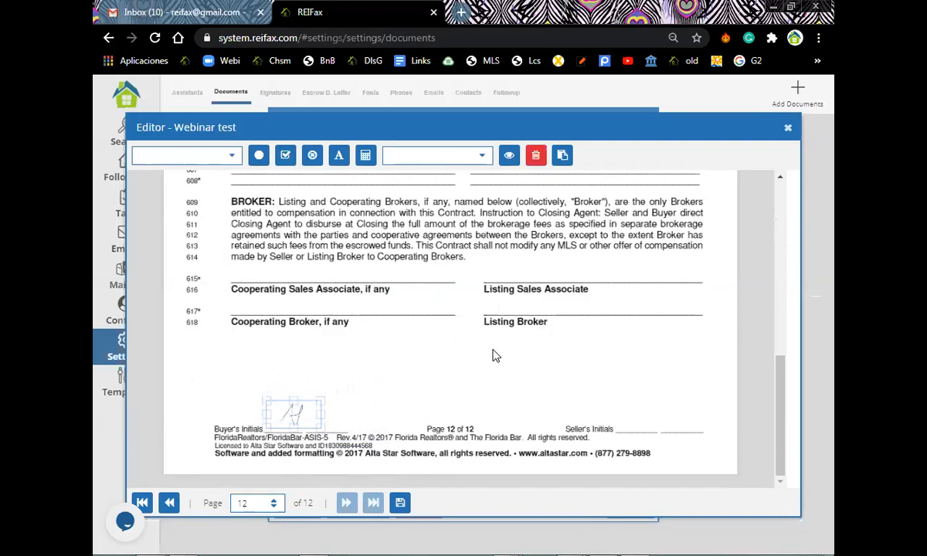
Delete the Buyer signature and the Today Date field above.
scroll(491, 252, up, 1)
scroll(491, 251, up, 6)
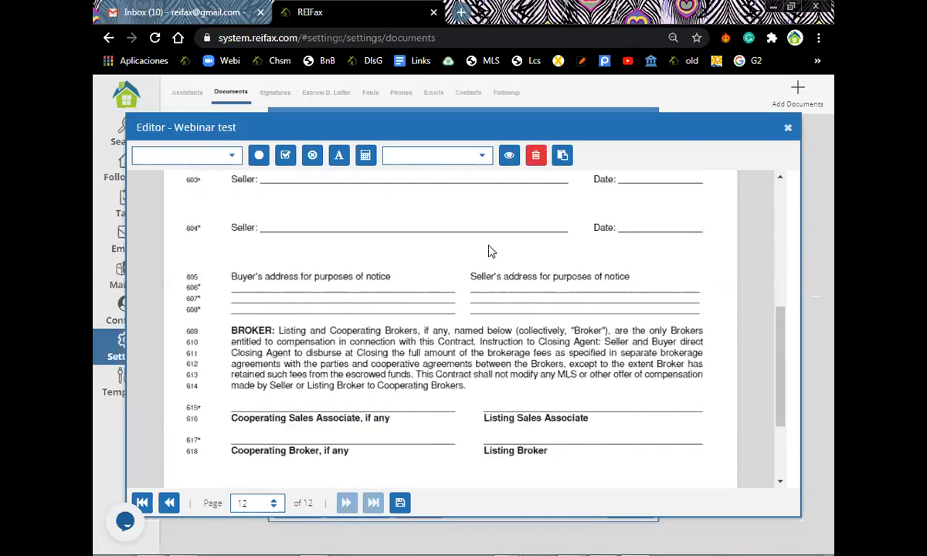
click(386, 380)
click(535, 155)
click(652, 407)
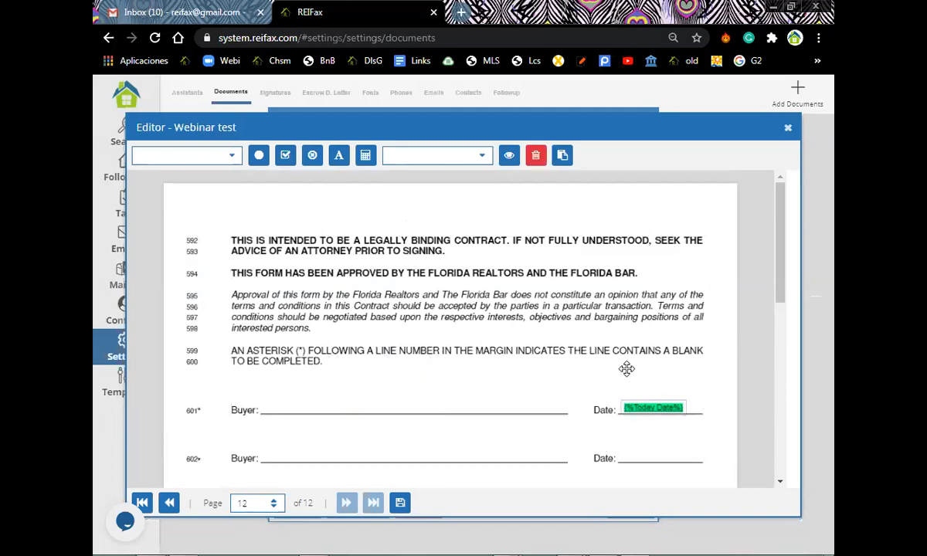
click(536, 155)
Delete the initials signature from the Buyer's Initials blank.
scroll(303, 395, down, 1)
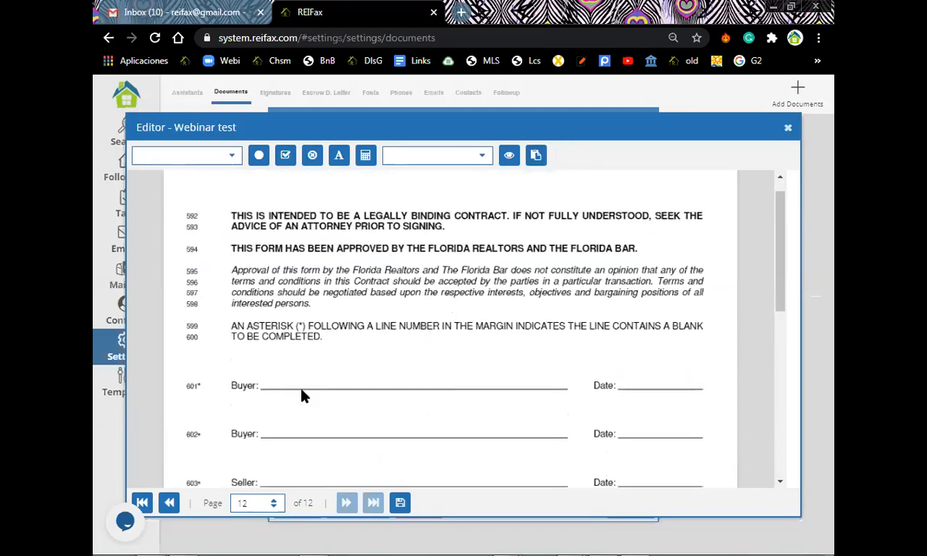
scroll(291, 420, down, 10)
click(294, 412)
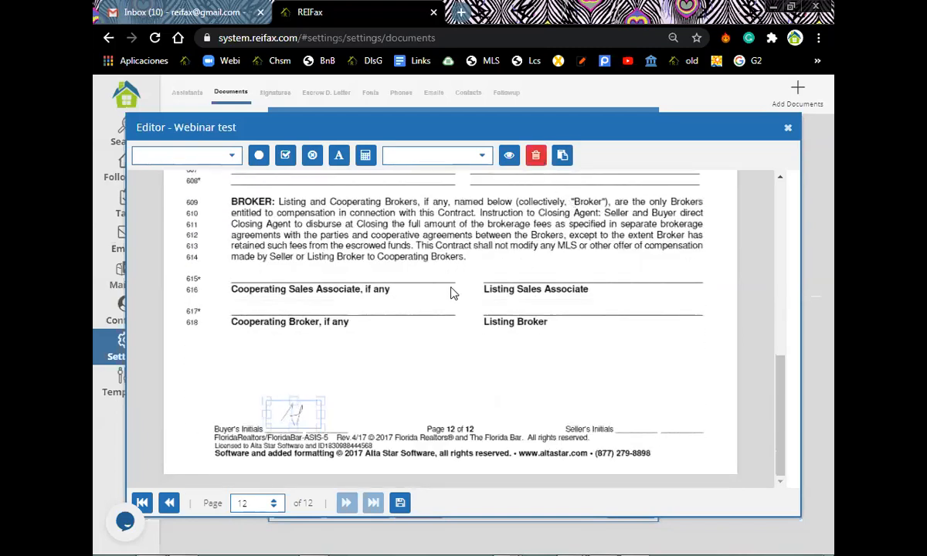
key(Delete)
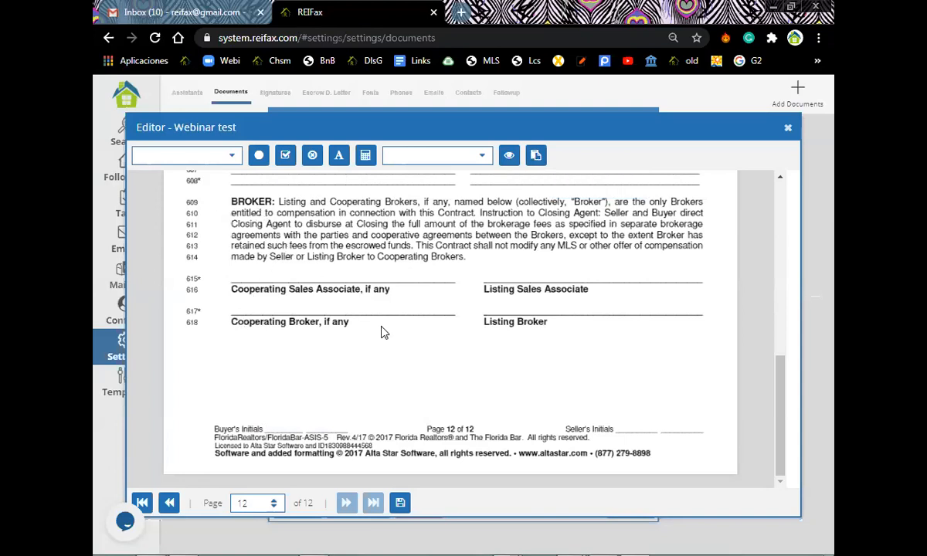
On page 1, delete the Owner Name, Seller Name, Property Address and Property County fields.
click(142, 504)
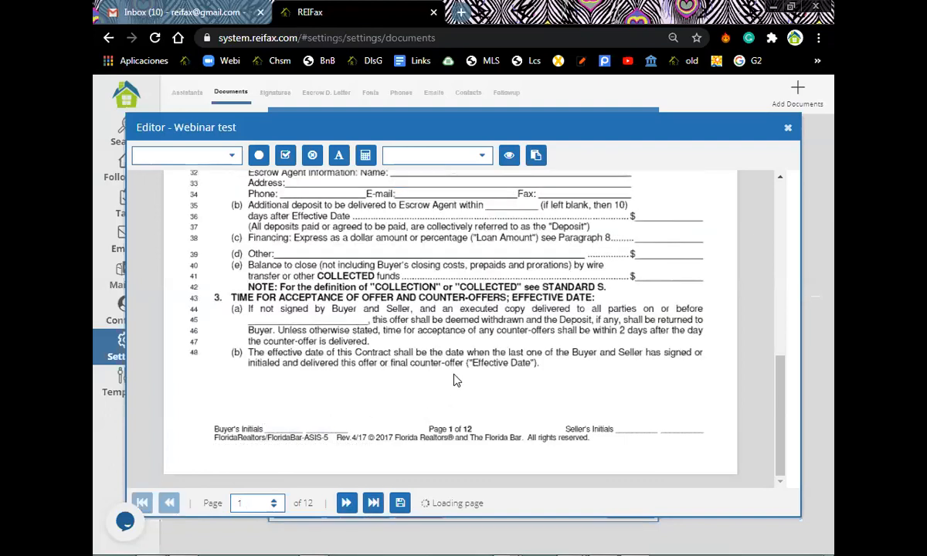
scroll(456, 380, up, 5)
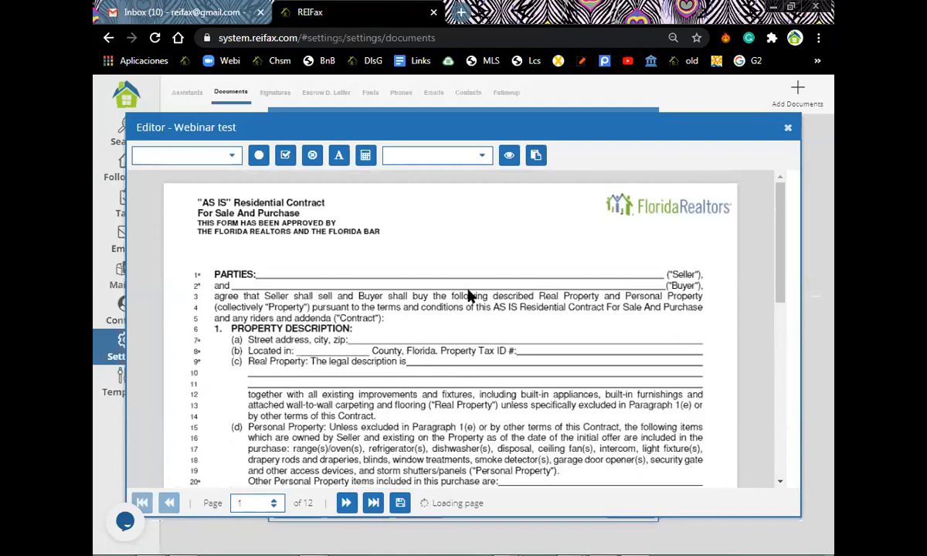
scroll(455, 341, down, 5)
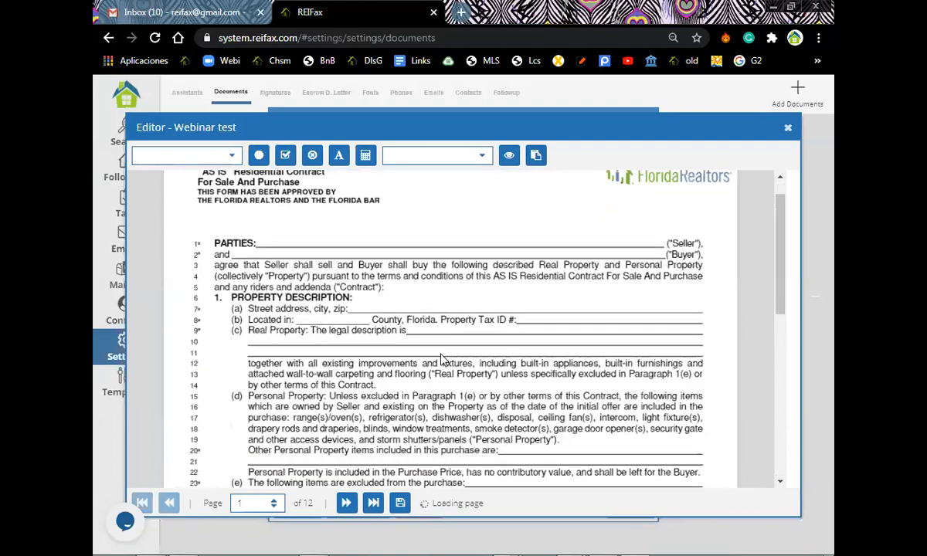
scroll(337, 313, up, 5)
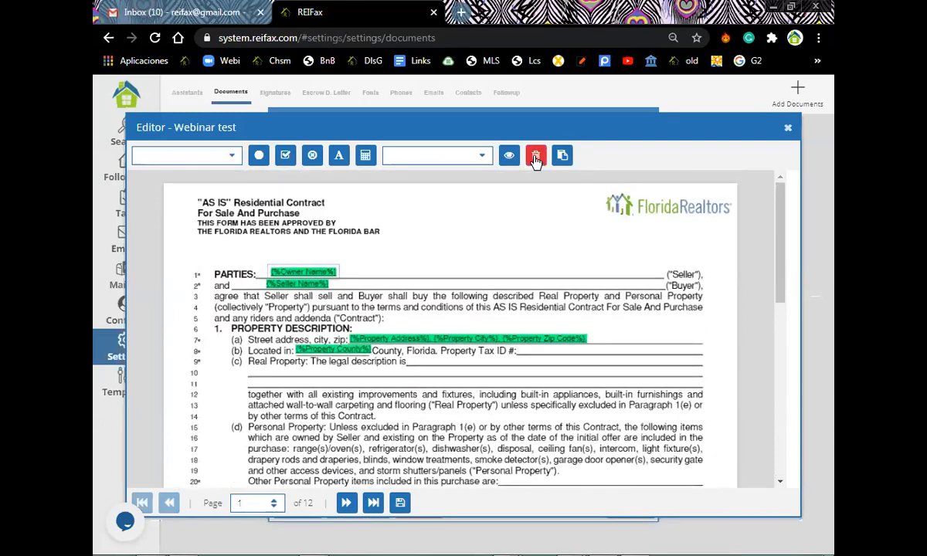
click(536, 156)
click(536, 156)
click(380, 338)
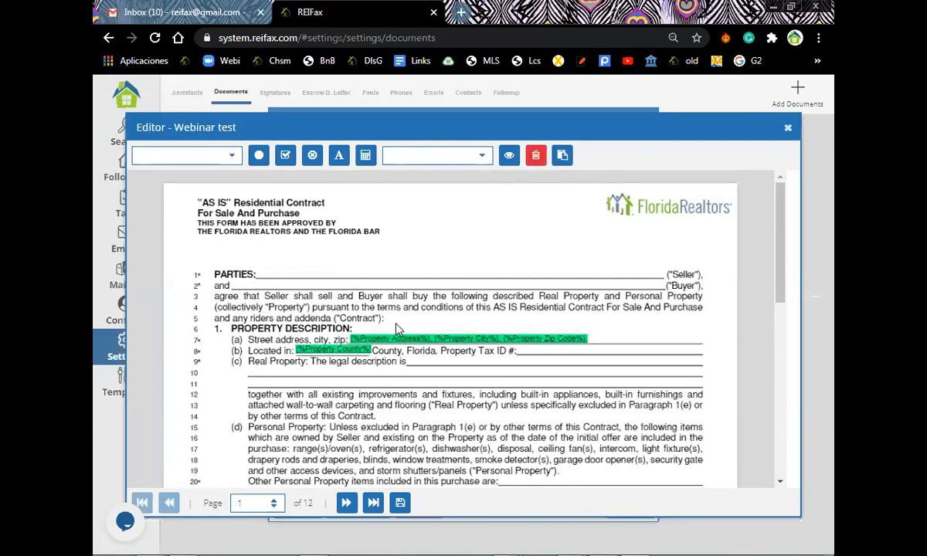
click(536, 156)
click(333, 349)
click(535, 156)
Delete the Offer Price, Initial Deposit and Balance To Close fields.
scroll(507, 180, down, 3)
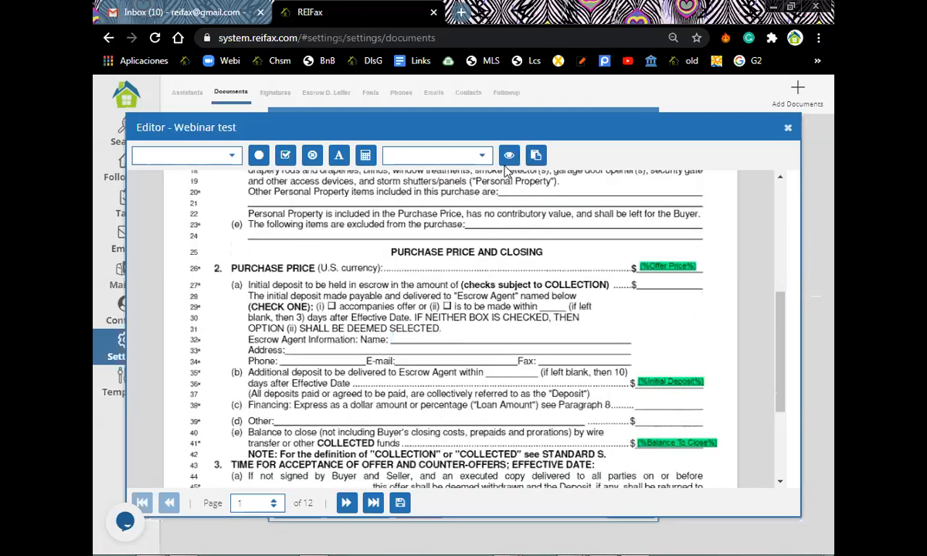
click(664, 266)
click(536, 163)
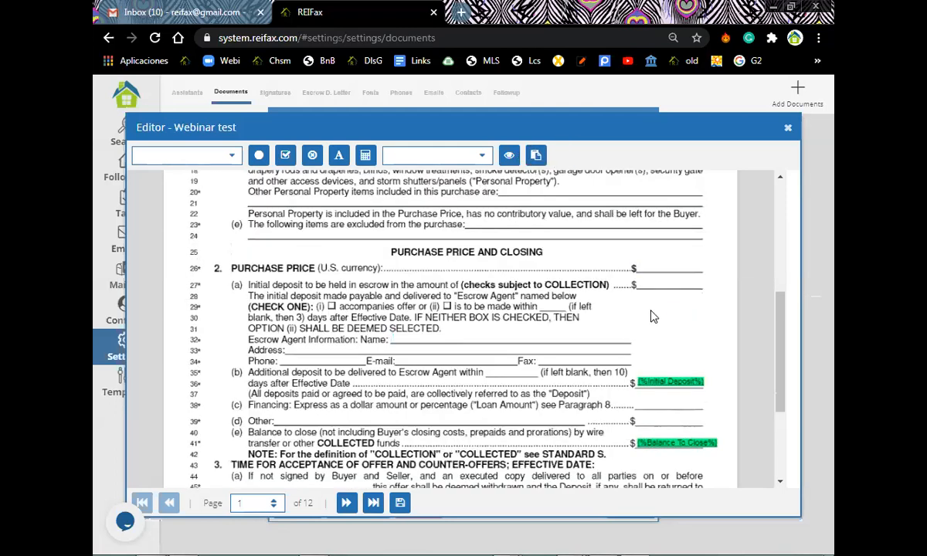
click(649, 382)
click(531, 155)
click(676, 442)
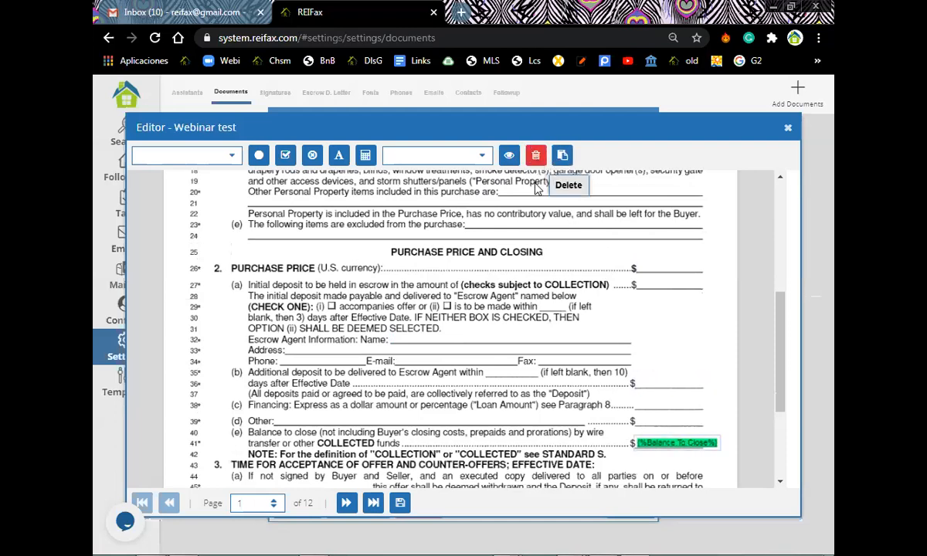
click(536, 157)
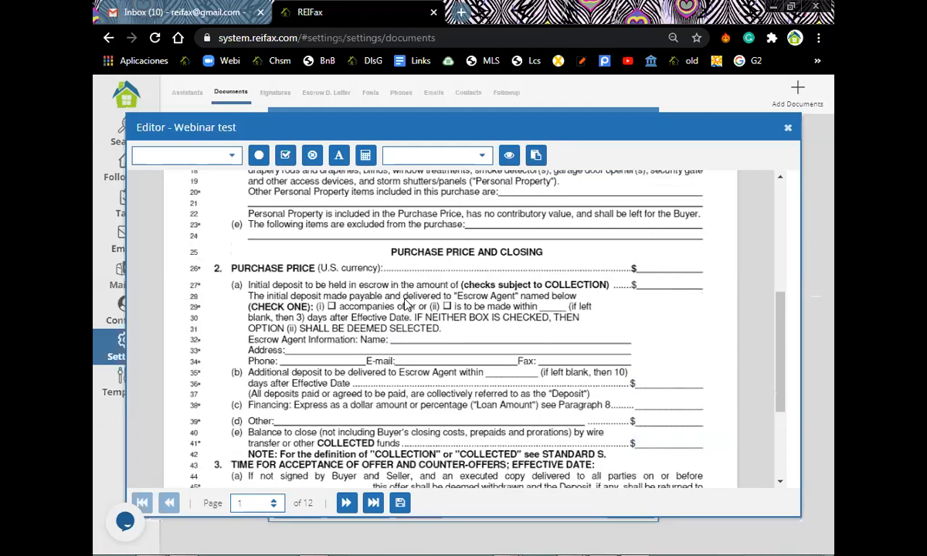
scroll(407, 303, up, 4)
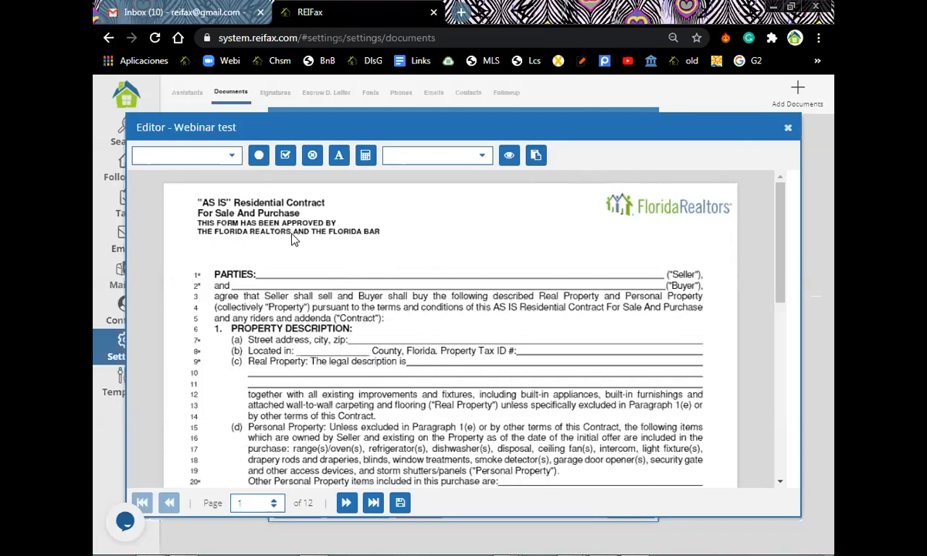
Apply the saved Reifax General template to page 1, adding Seller, Buyer, property and Folio fields.
click(537, 156)
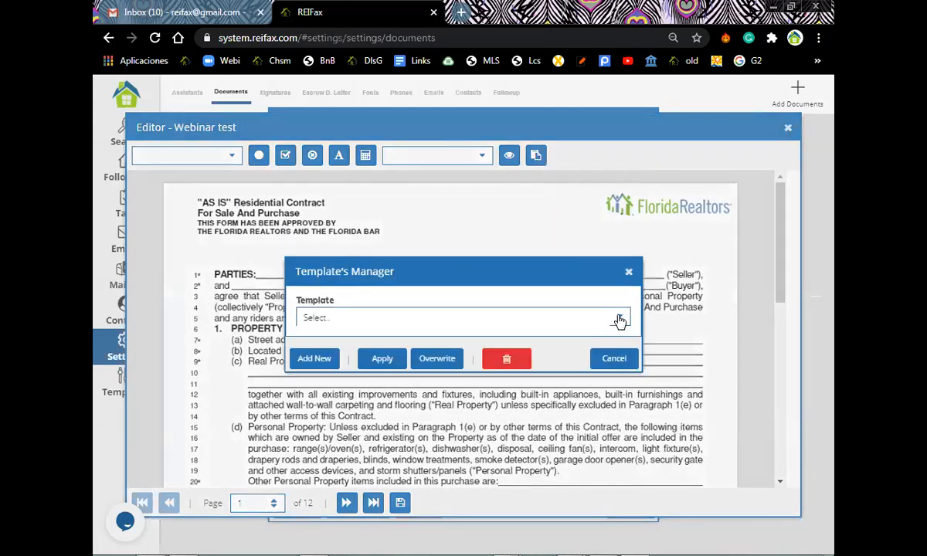
click(473, 317)
scroll(378, 383, down, 2)
scroll(373, 390, down, 10)
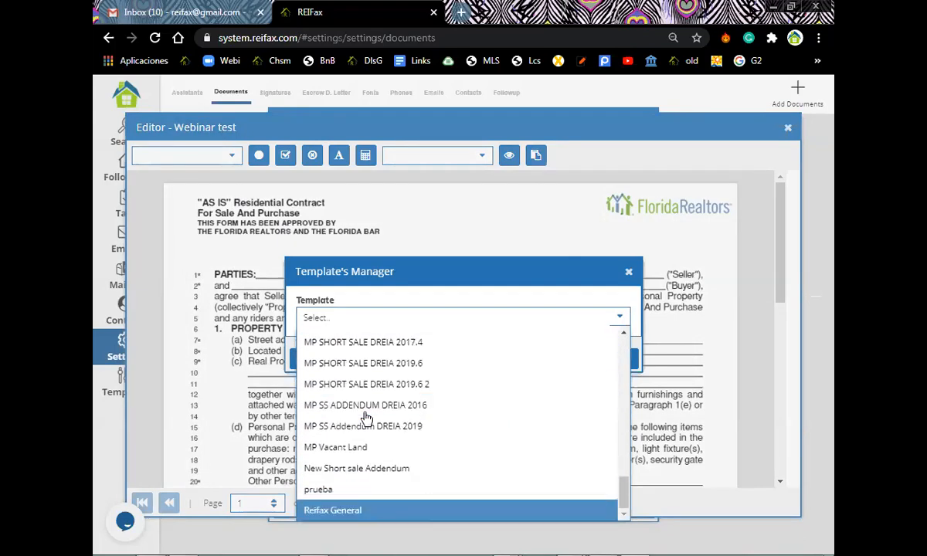
key(Return)
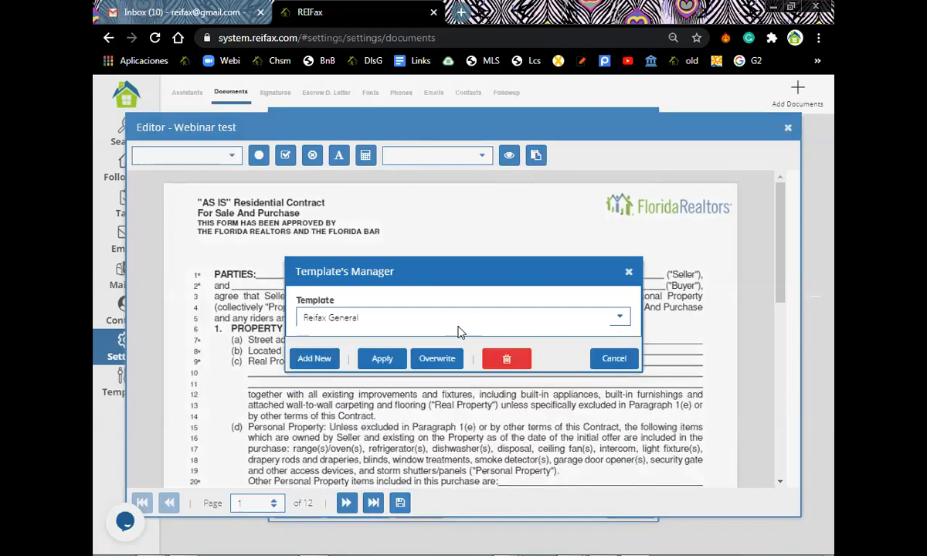
click(382, 359)
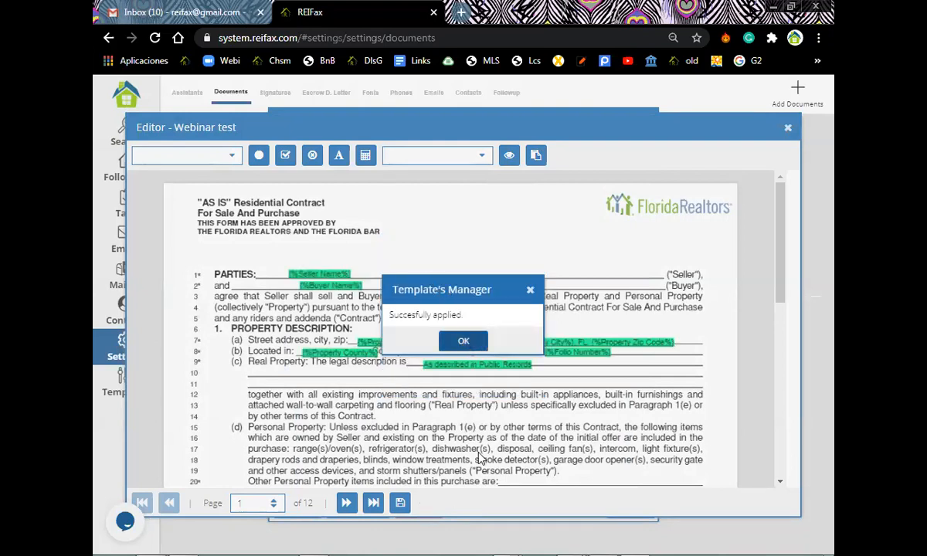
Scroll through page 1 to review the applied Offer Price, deposit, Escrow Agent and Balance fields.
scroll(356, 278, down, 3)
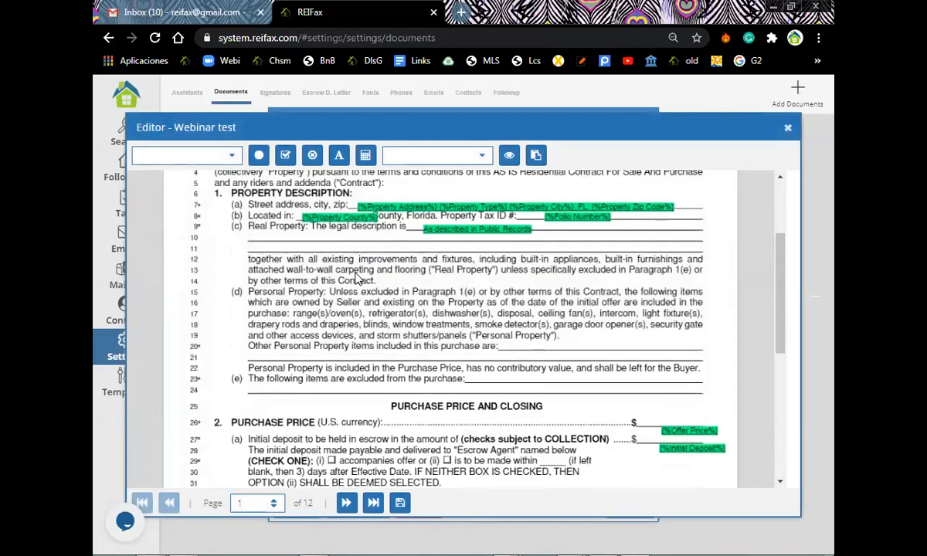
scroll(356, 278, down, 7)
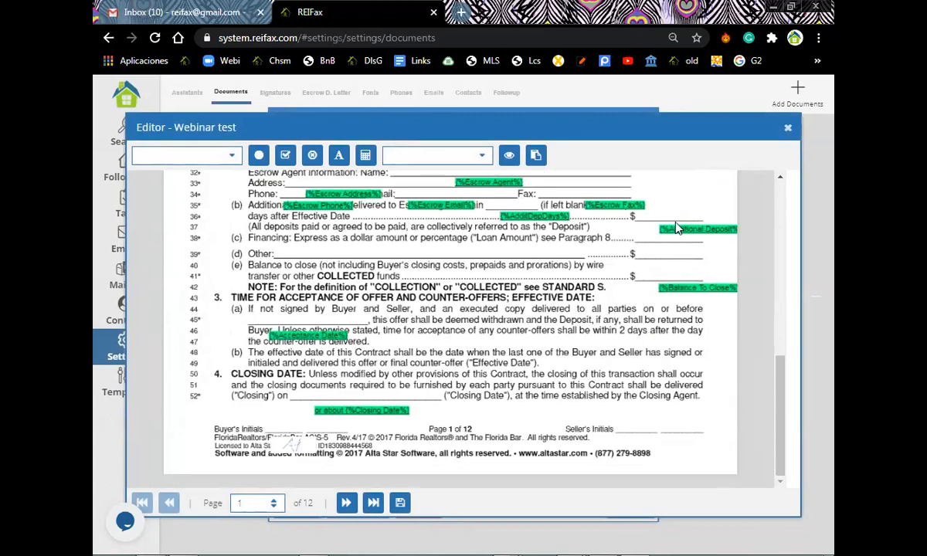
scroll(547, 308, up, 3)
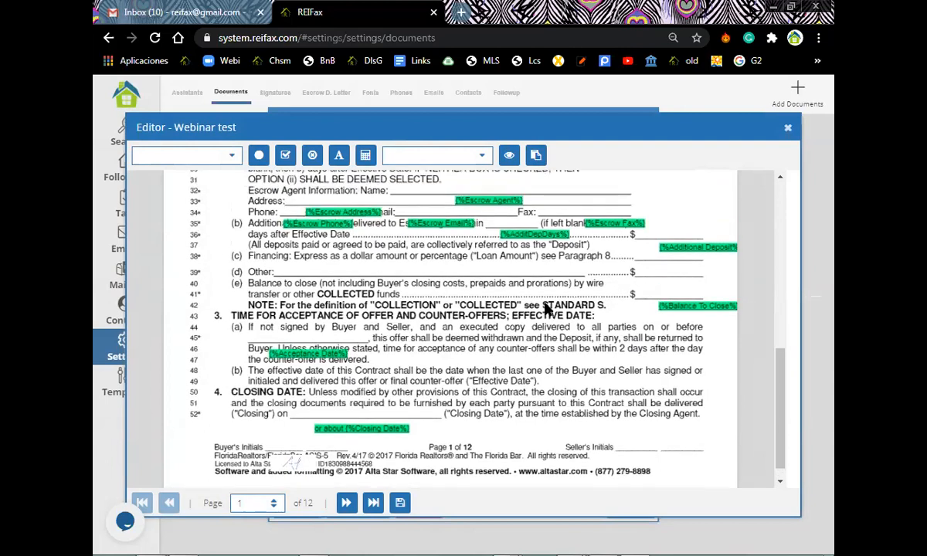
scroll(546, 308, up, 3)
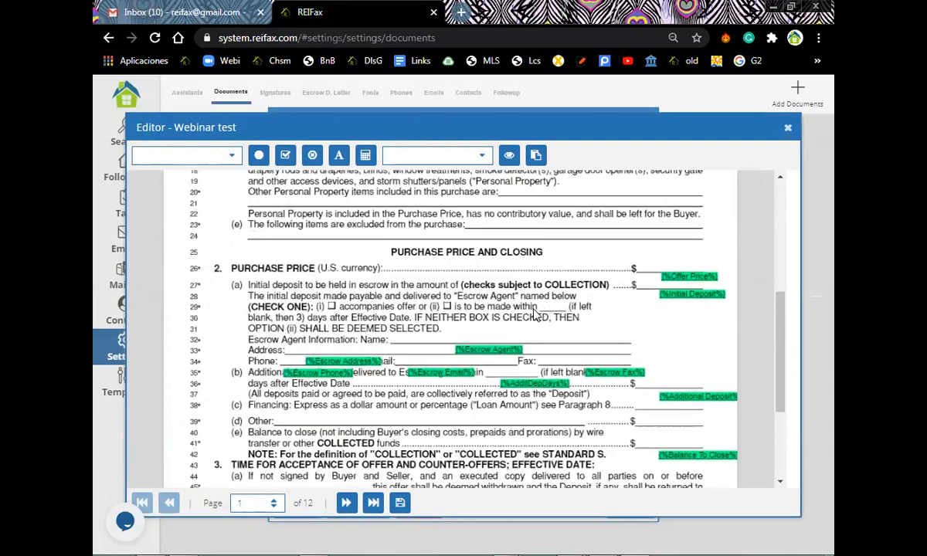
scroll(532, 315, up, 6)
scroll(521, 316, up, 3)
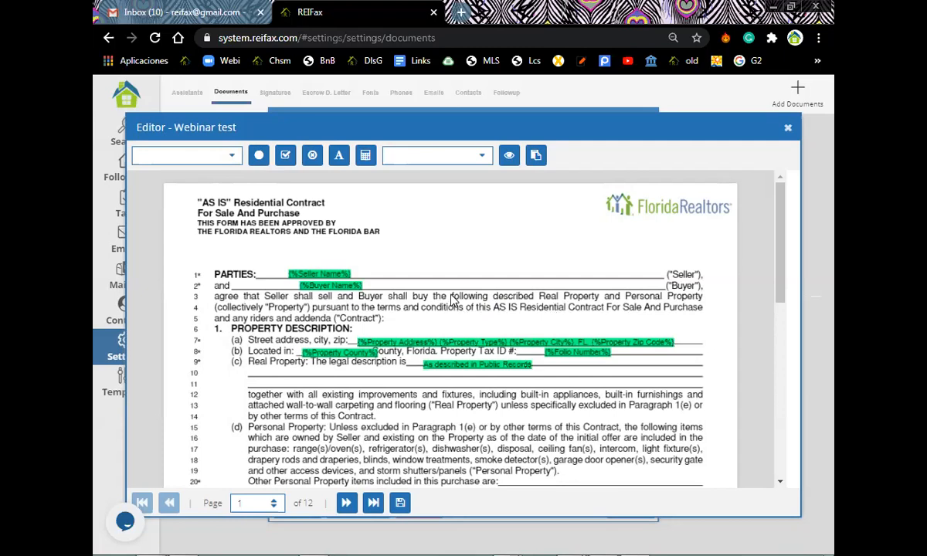
Align the Property Address, County, Folio Number and legal description fields on lines 7–9.
click(456, 342)
drag(455, 343, 448, 338)
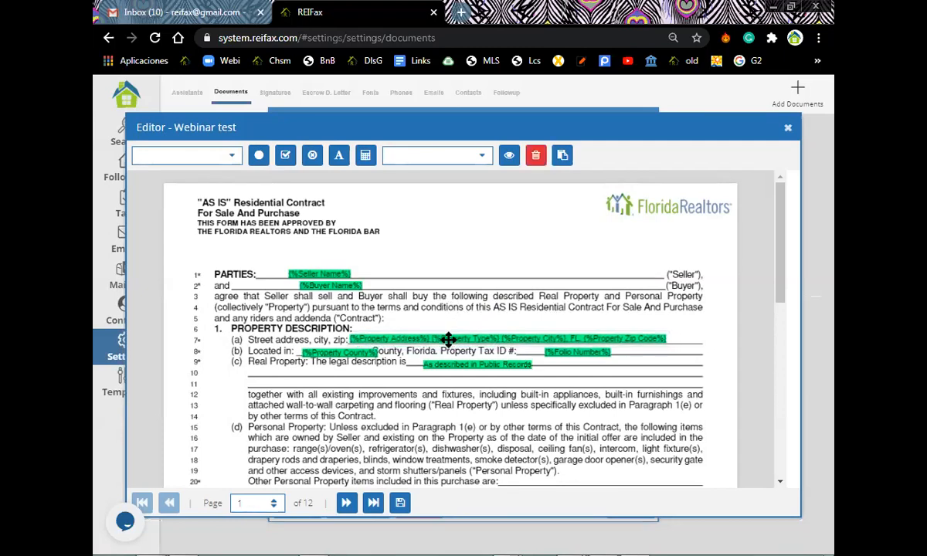
drag(364, 355, 358, 353)
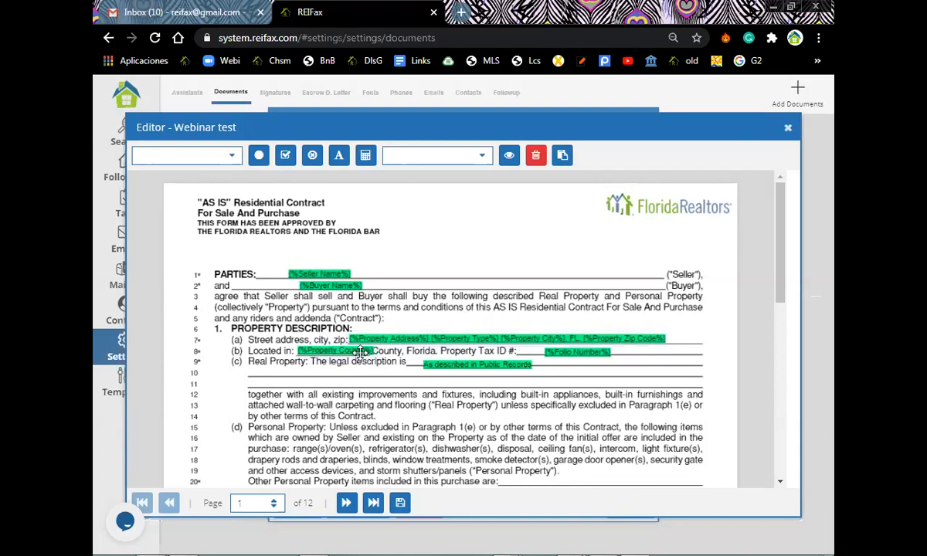
drag(577, 354, 560, 352)
drag(471, 369, 464, 367)
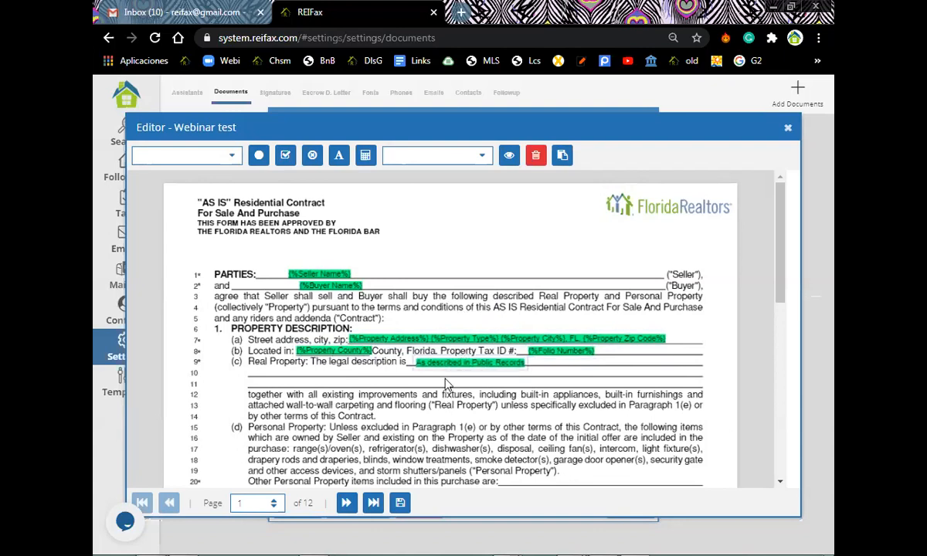
Move the Escrow Agent fields, including Escrow Email and Fax, onto their contact lines.
scroll(446, 271, down, 3)
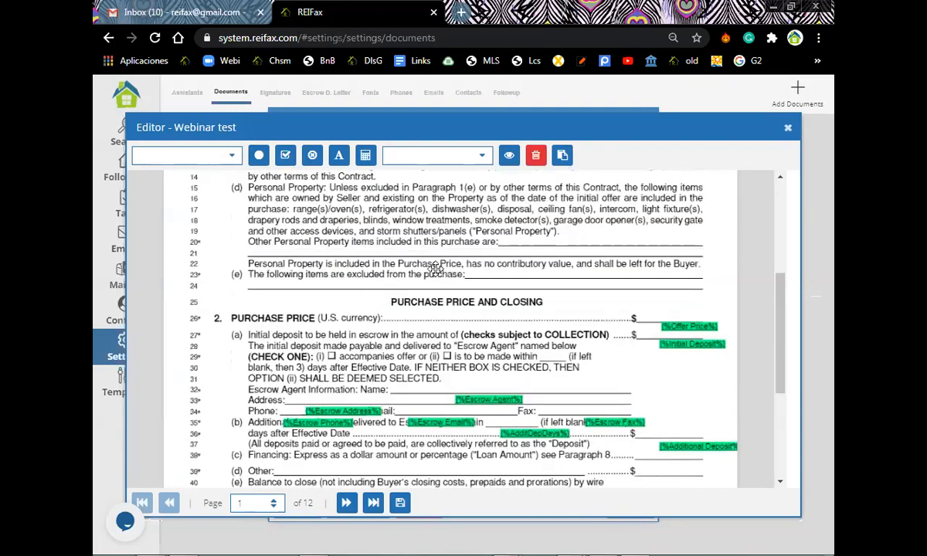
scroll(431, 269, down, 3)
drag(473, 279, 418, 269)
drag(370, 288, 341, 291)
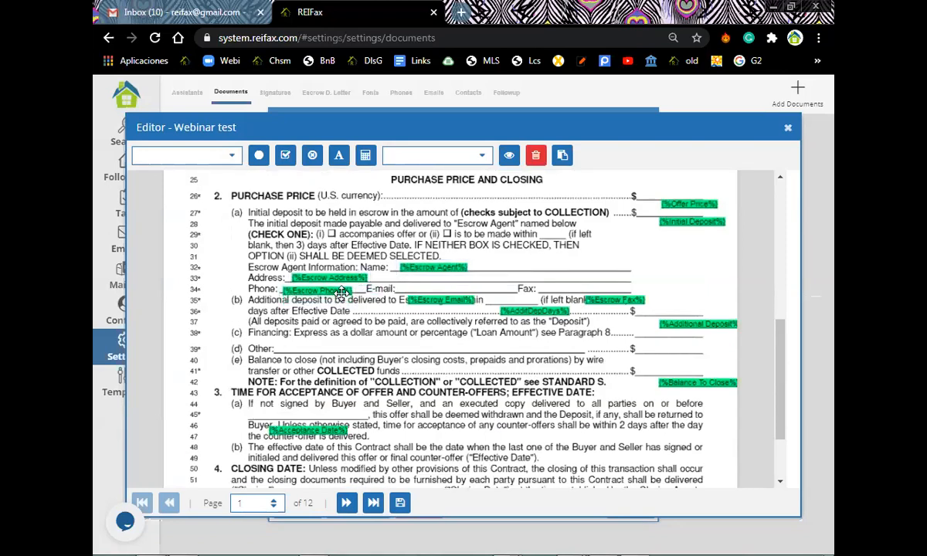
drag(424, 302, 420, 289)
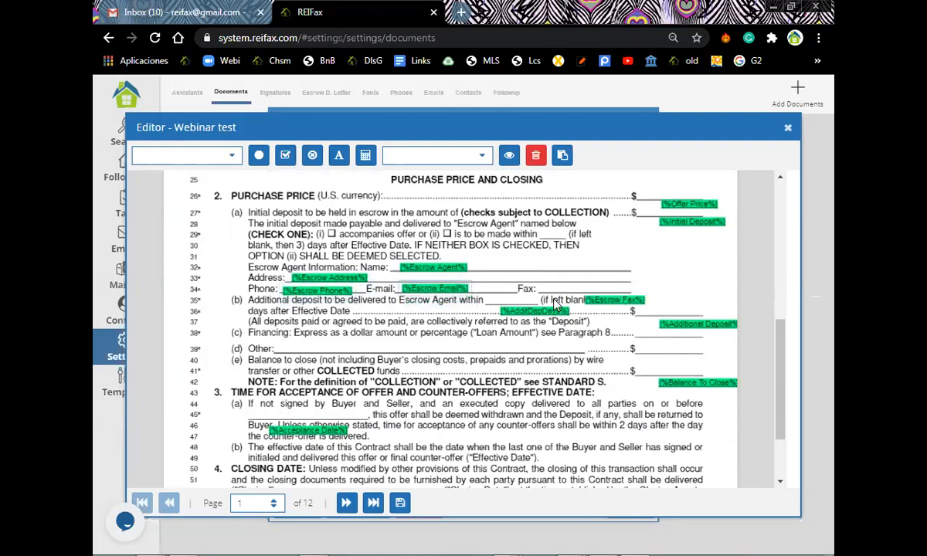
drag(602, 300, 480, 290)
Place Offer Price on line 26, Balance To Close on line 41, Acceptance Date on line 45.
drag(665, 196, 642, 190)
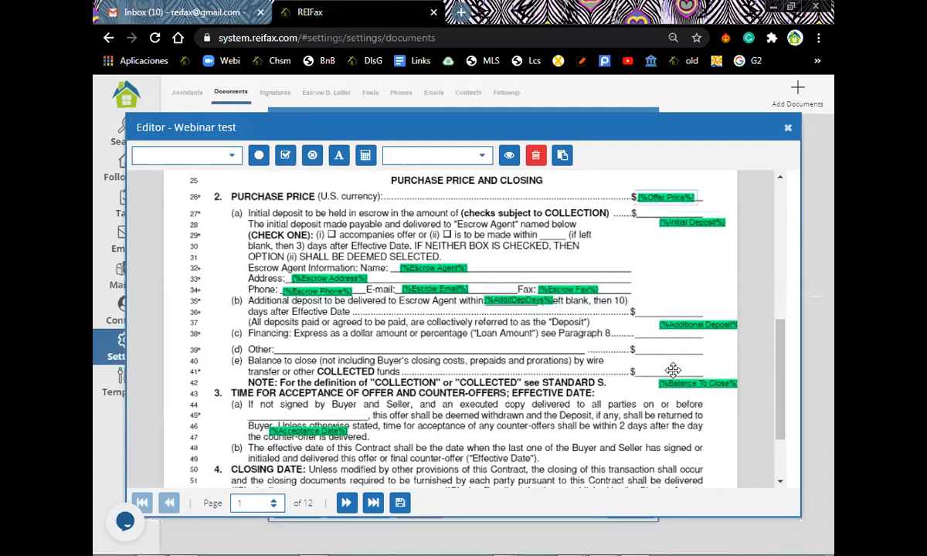
drag(674, 383, 650, 371)
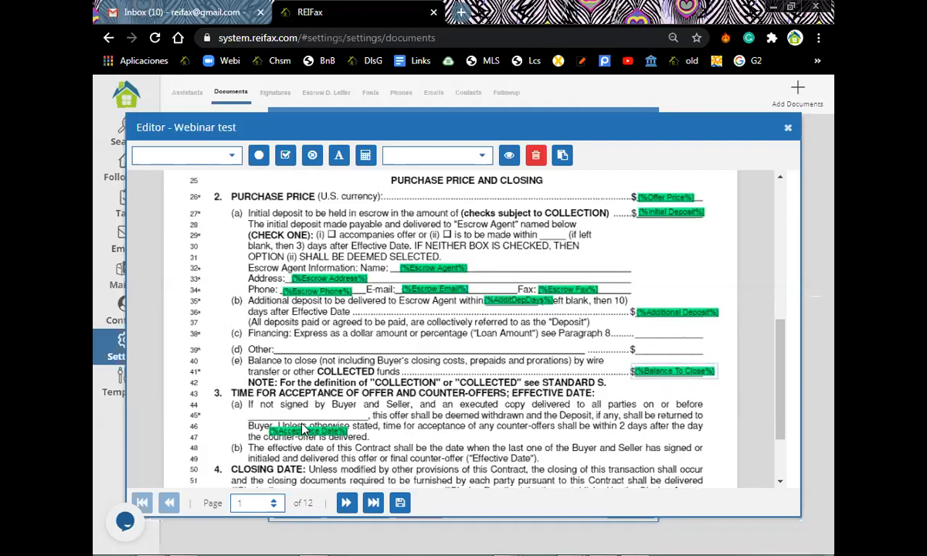
drag(303, 430, 306, 415)
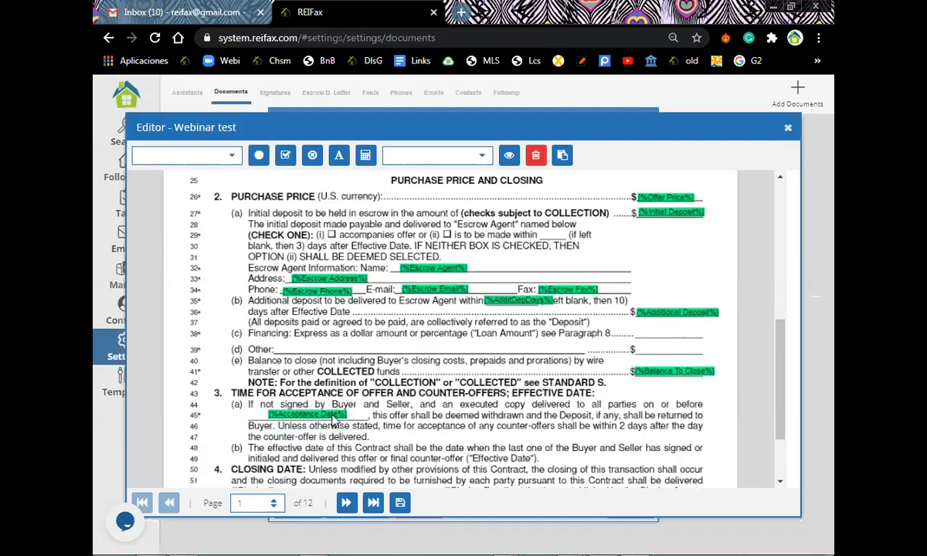
Place the initials on page 1's Buyer's Initials line.
scroll(410, 418, down, 2)
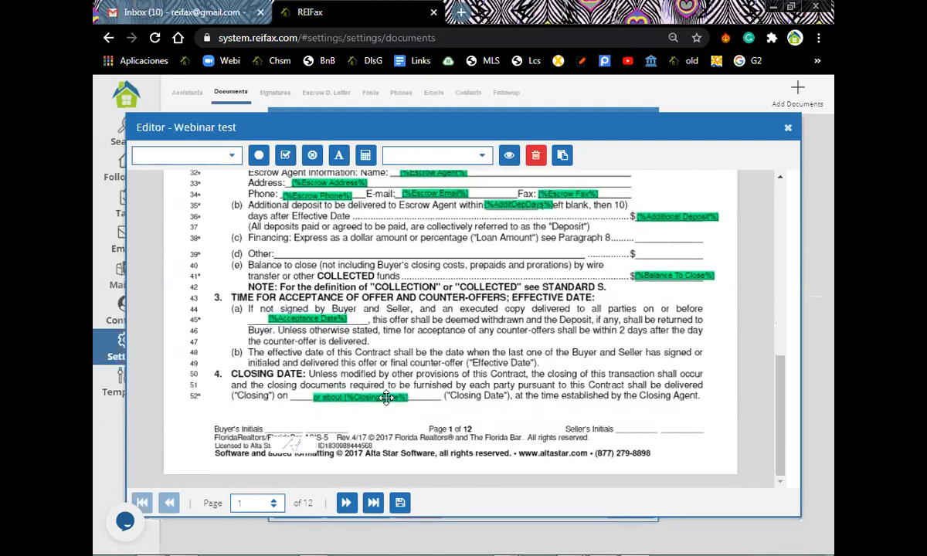
drag(298, 438, 294, 417)
scroll(455, 376, down, 2)
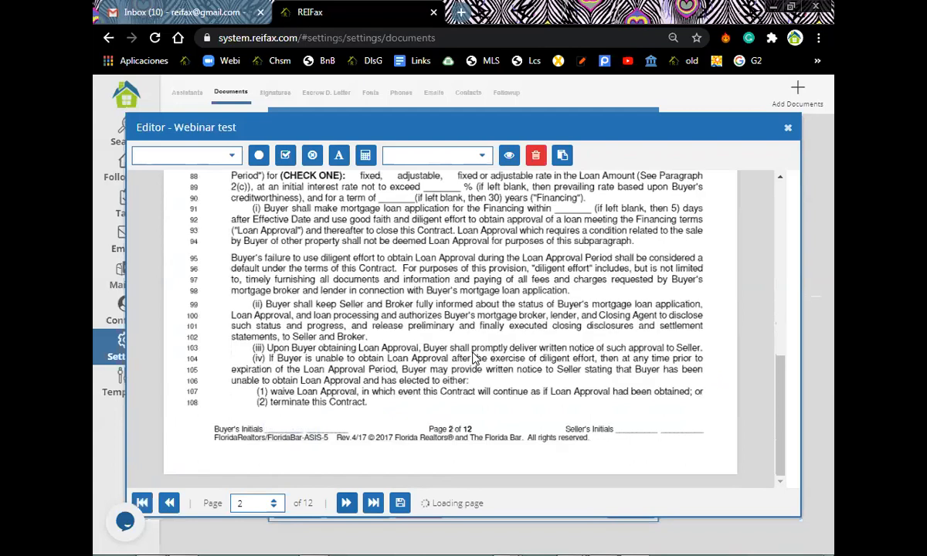
Set the checkmark field on the box for financing option (b) in page 2's paragraph 8.
scroll(476, 358, up, 4)
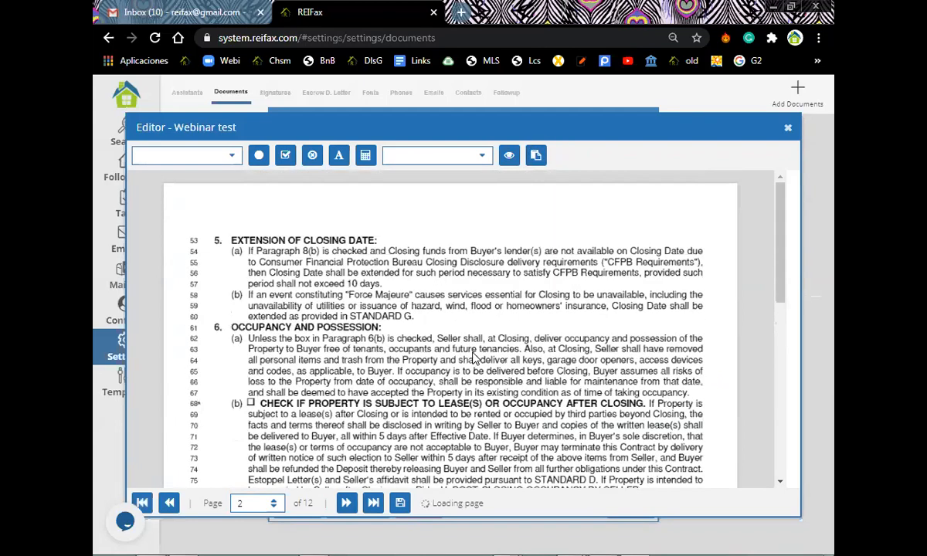
scroll(477, 358, down, 2)
scroll(477, 353, down, 3)
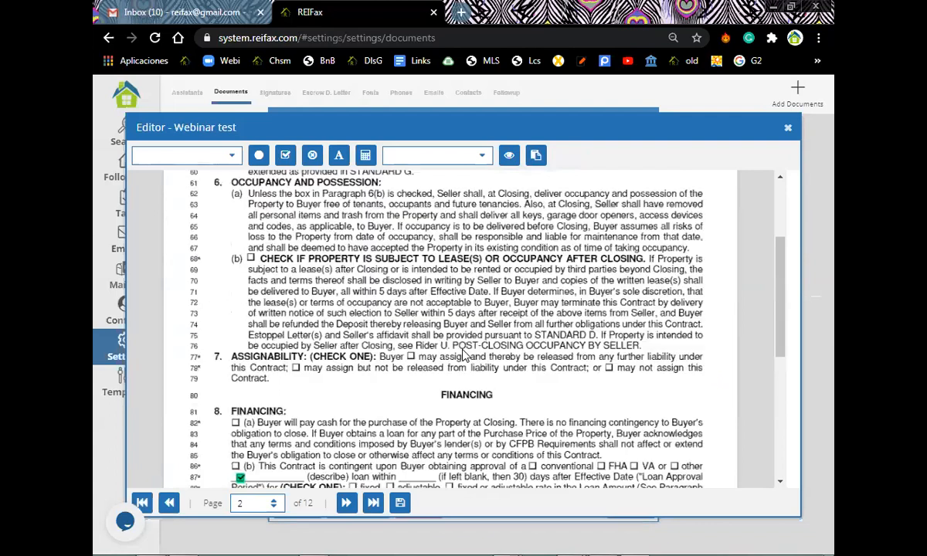
scroll(450, 354, up, 5)
scroll(450, 354, down, 4)
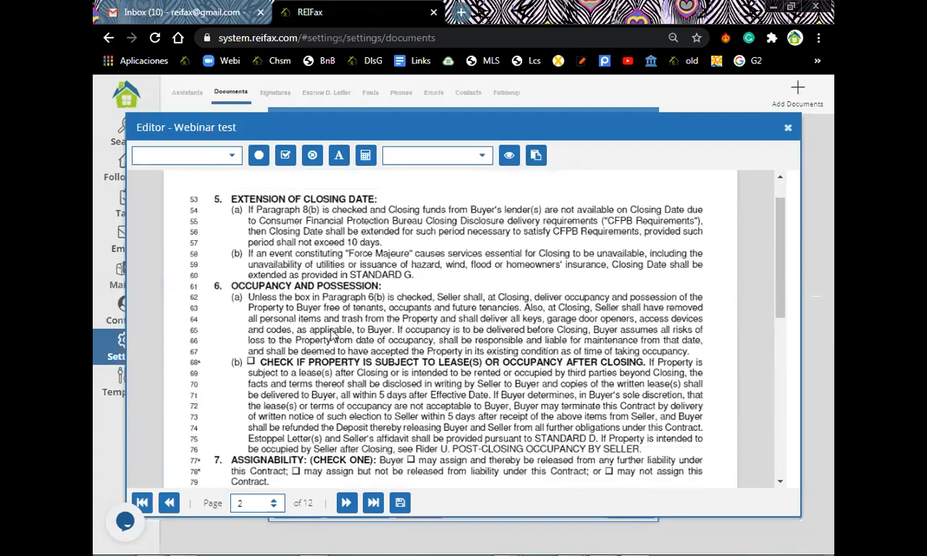
scroll(248, 421, down, 3)
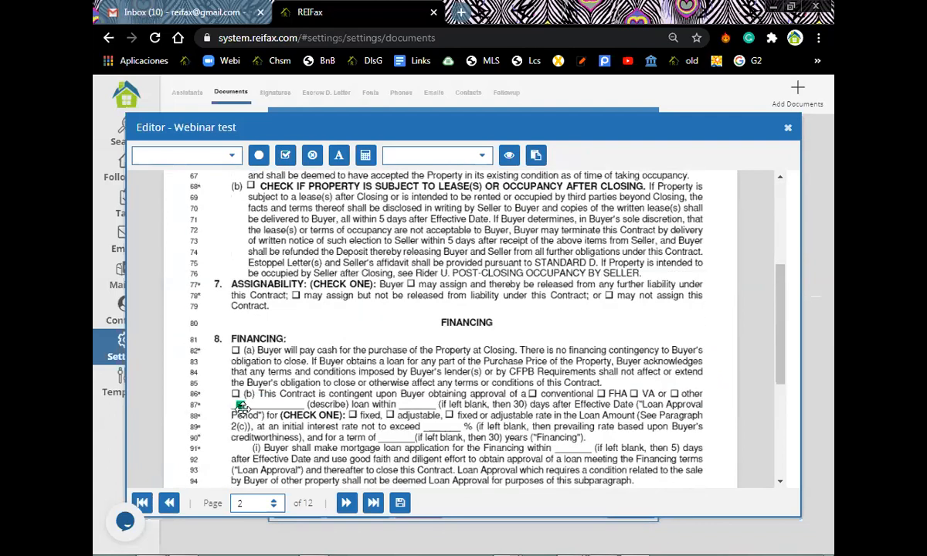
click(235, 394)
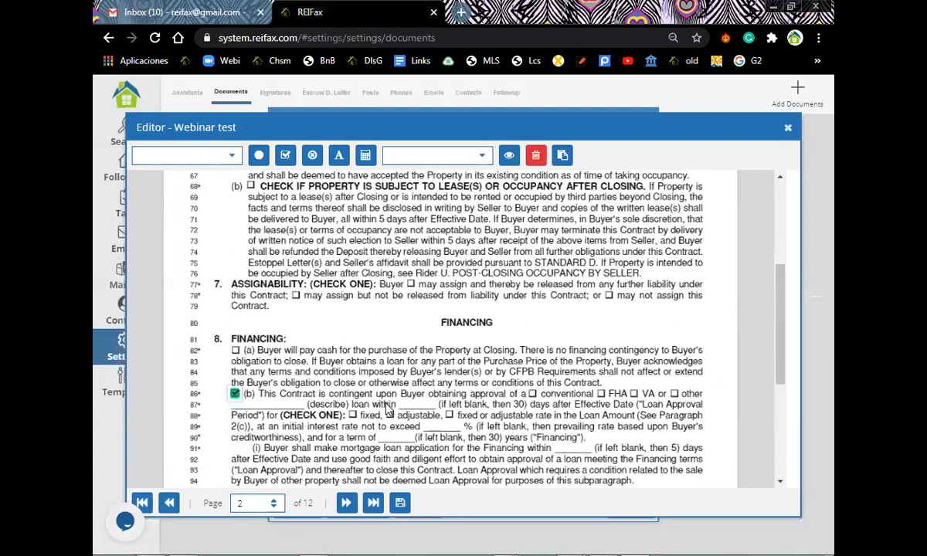
scroll(495, 403, down, 1)
scroll(283, 419, down, 3)
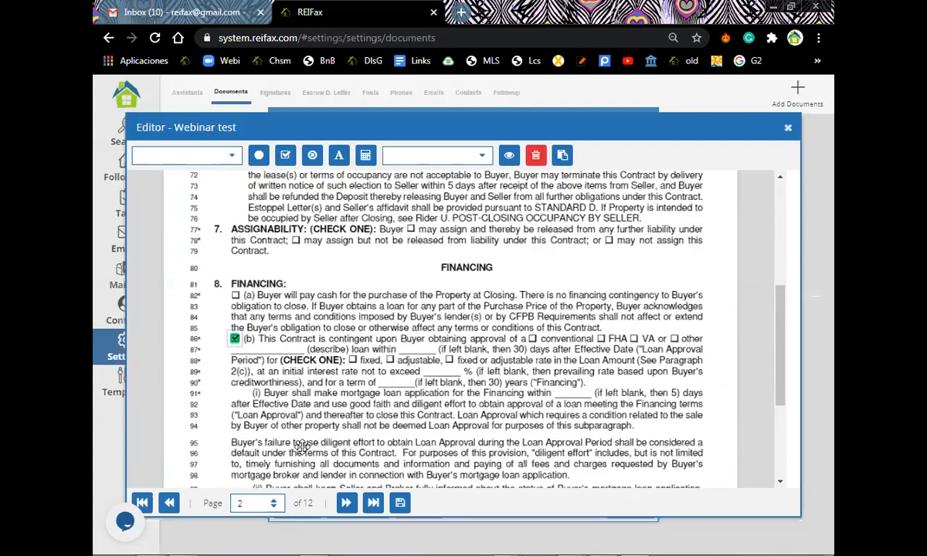
scroll(293, 421, down, 5)
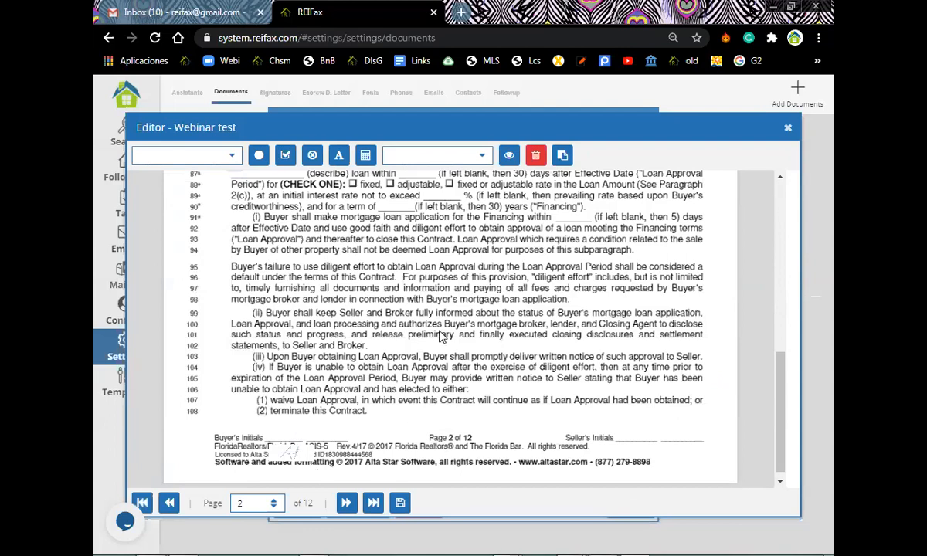
scroll(442, 337, down, 1)
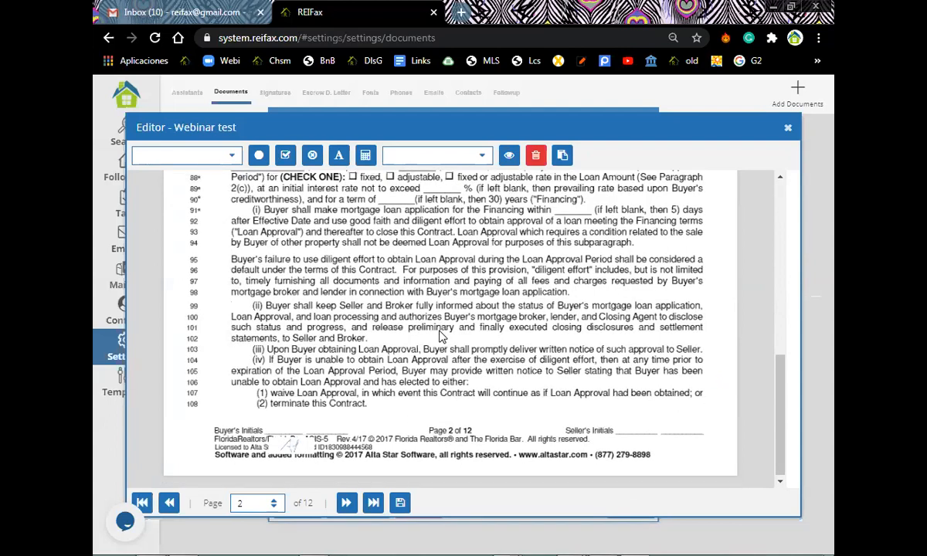
scroll(442, 337, down, 3)
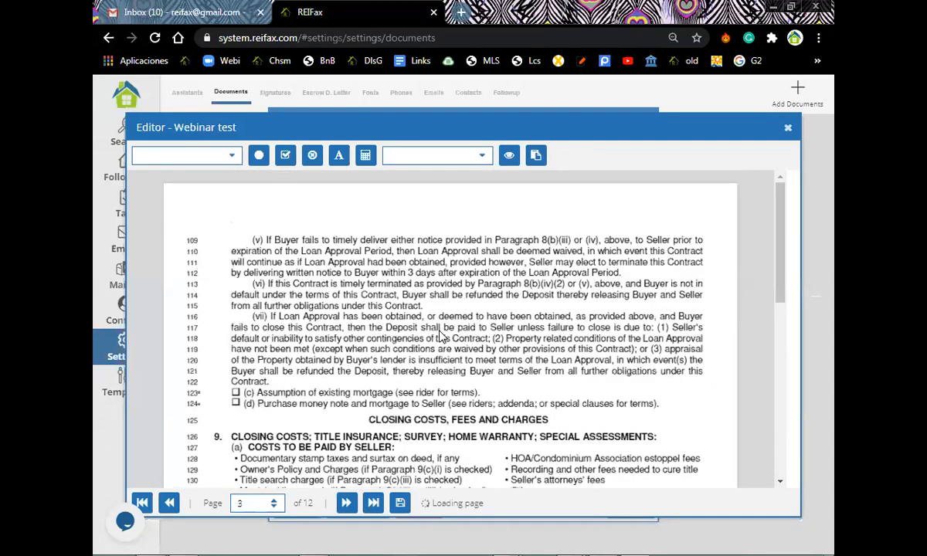
Check the initials already placed on page 3's footer.
scroll(442, 337, down, 2)
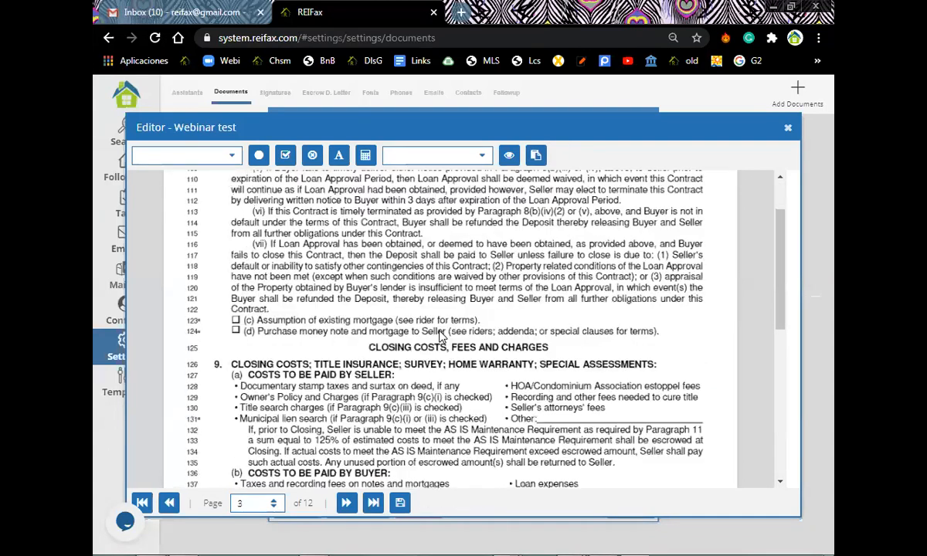
scroll(291, 422, down, 5)
click(303, 418)
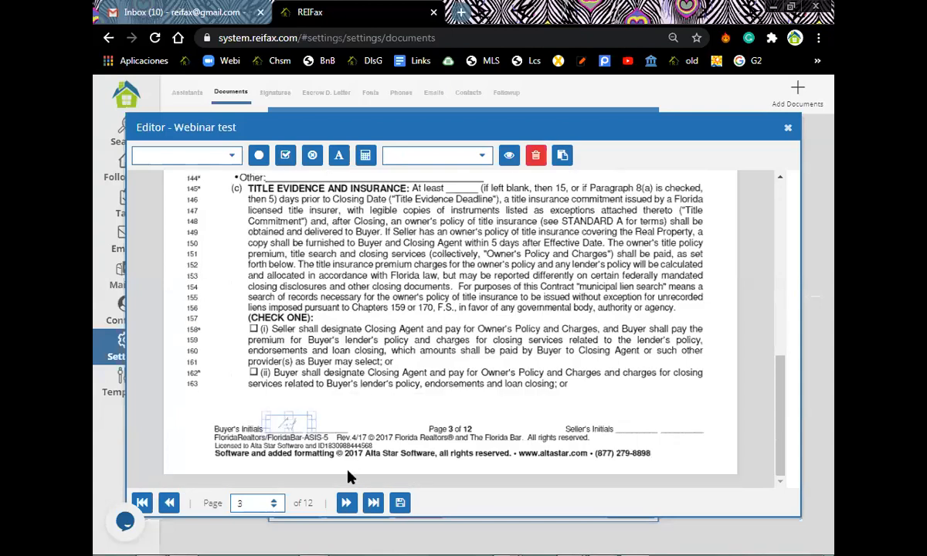
Place the initials field on page 4's Buyer's Initials line.
scroll(439, 424, down, 3)
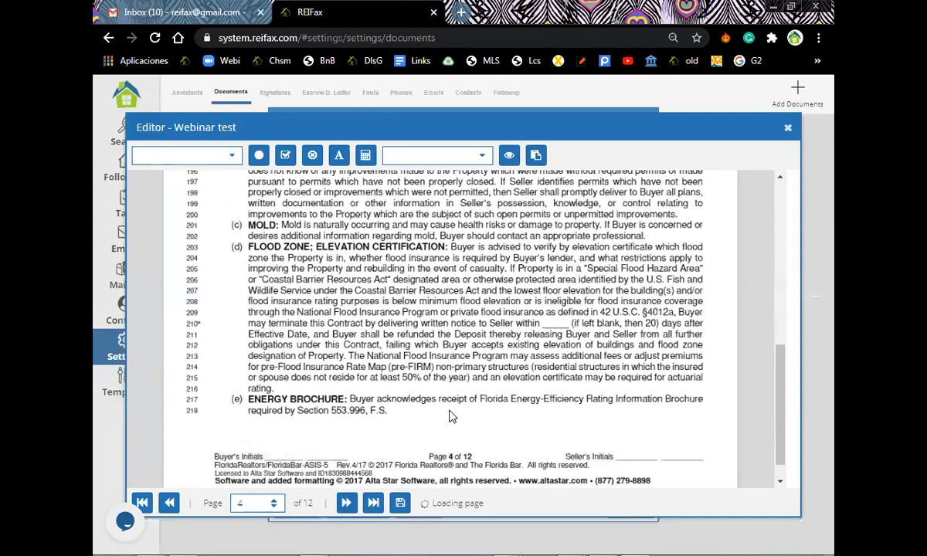
scroll(285, 316, up, 3)
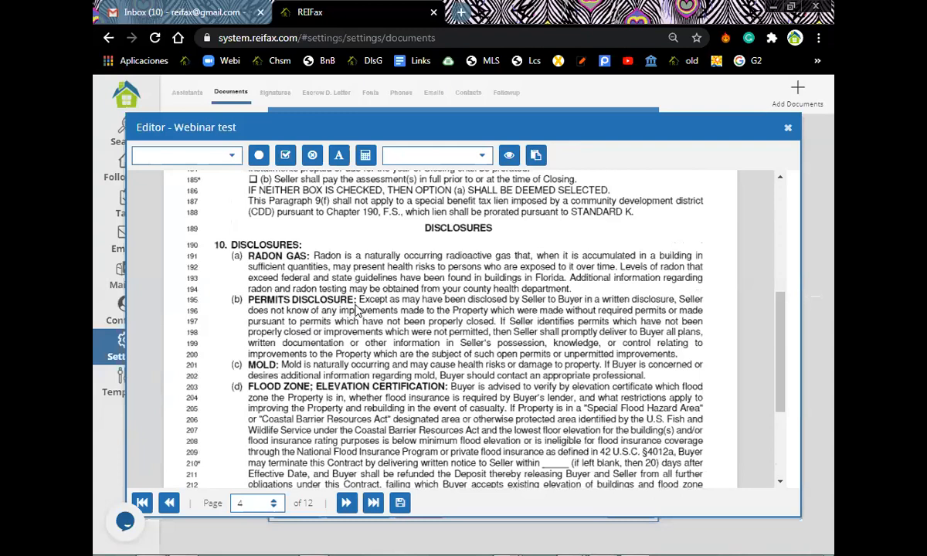
scroll(361, 311, up, 3)
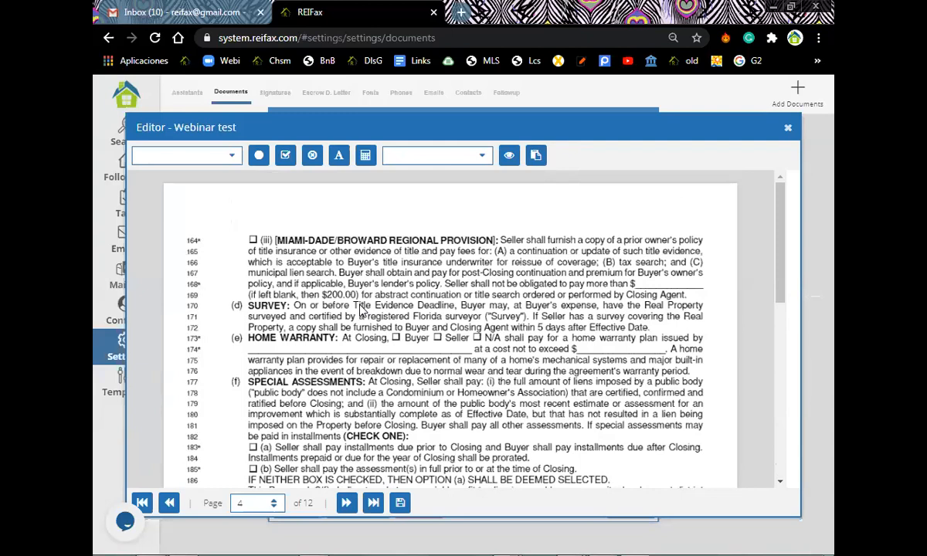
scroll(360, 310, down, 3)
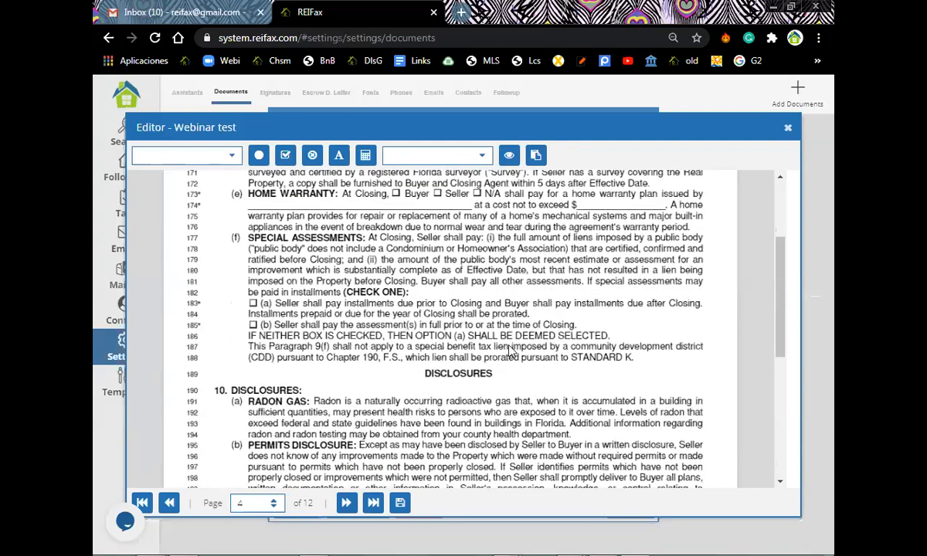
scroll(455, 428, down, 6)
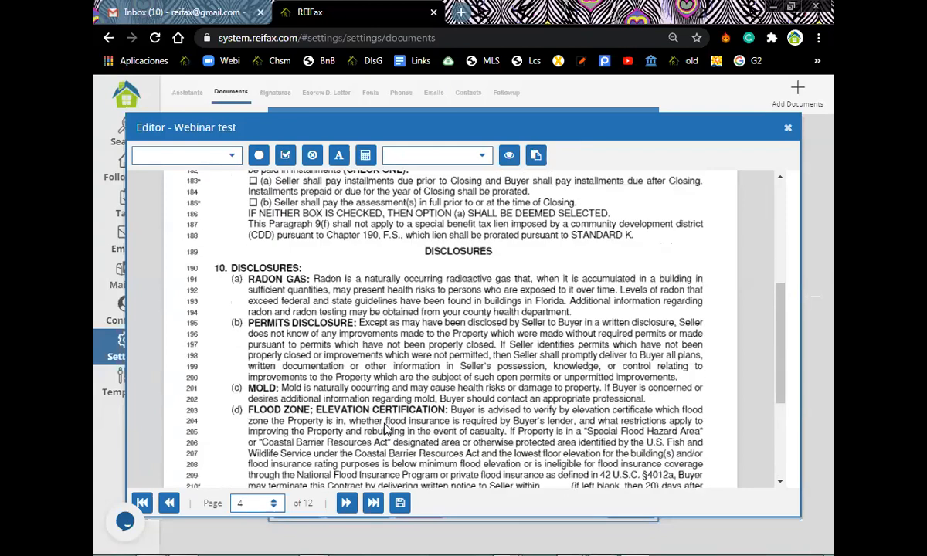
drag(313, 455, 313, 432)
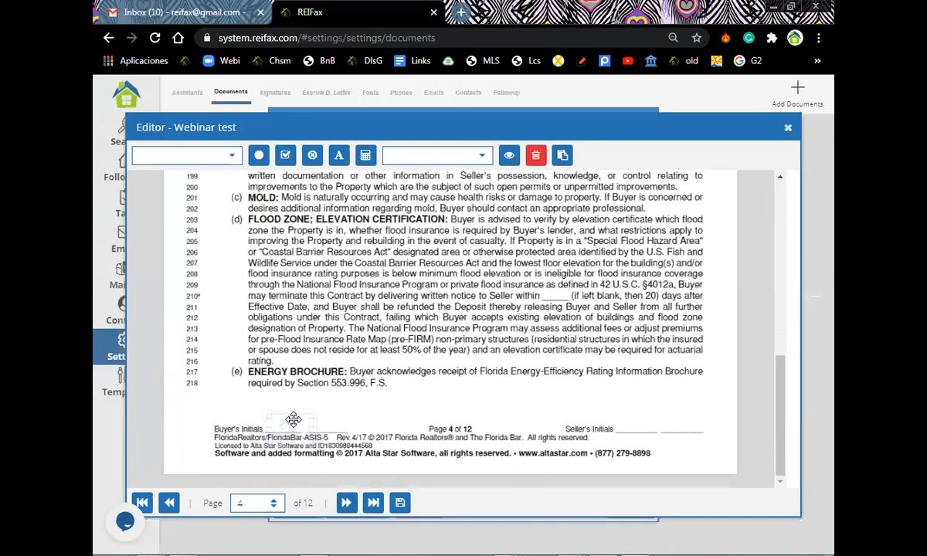
scroll(332, 475, down, 2)
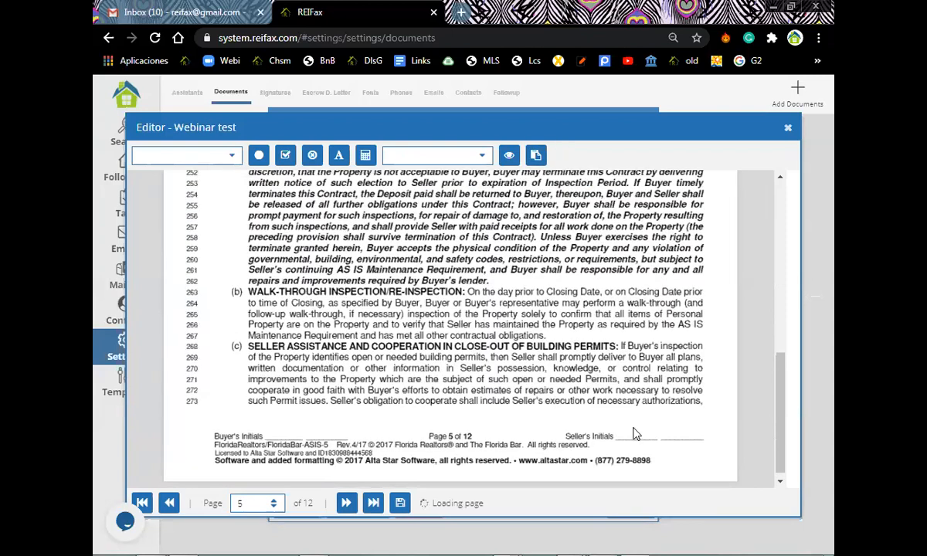
Jump from page 5 straight to page 12 of 12 with the Last Page button.
scroll(613, 411, up, 3)
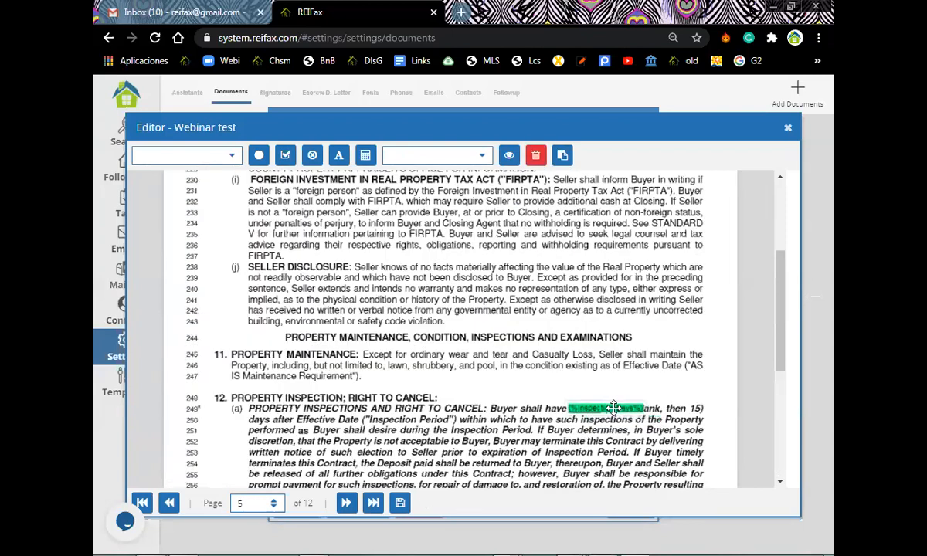
scroll(566, 340, up, 3)
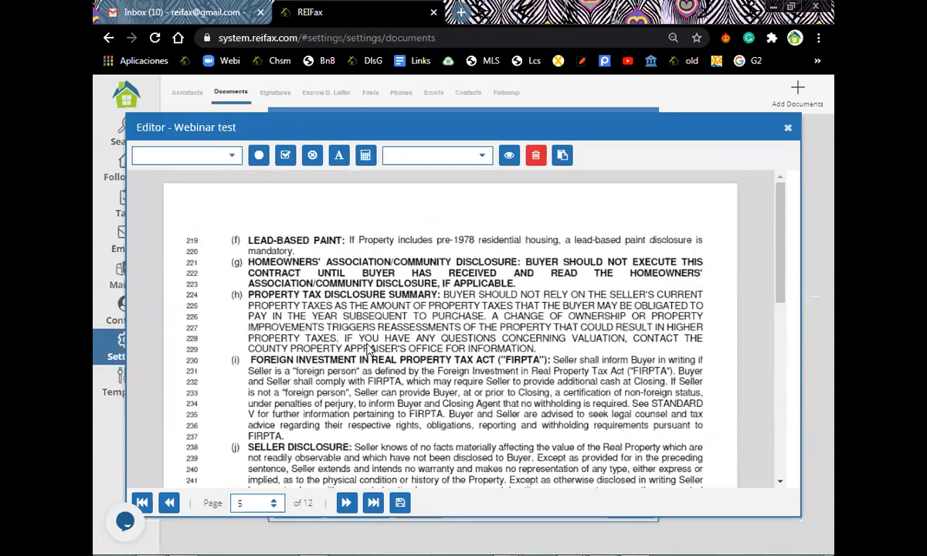
scroll(366, 534, down, 3)
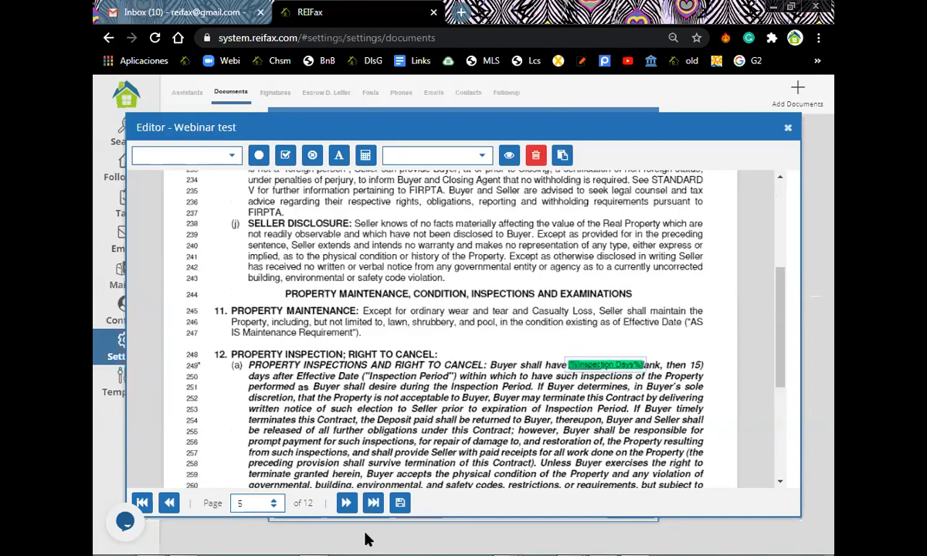
scroll(367, 539, down, 1)
click(373, 504)
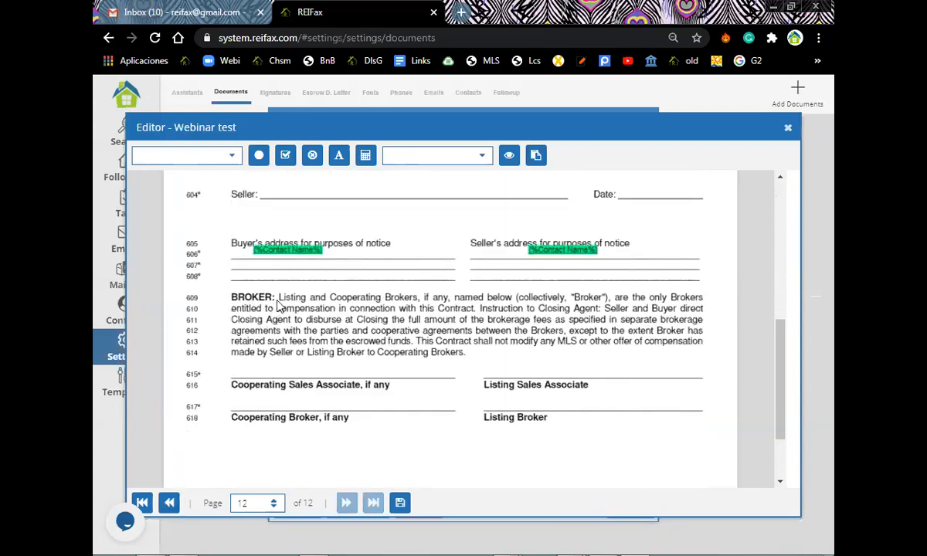
Nudge the %Contact Name% fields onto the Buyer's and Seller's notice address lines.
drag(284, 258, 264, 257)
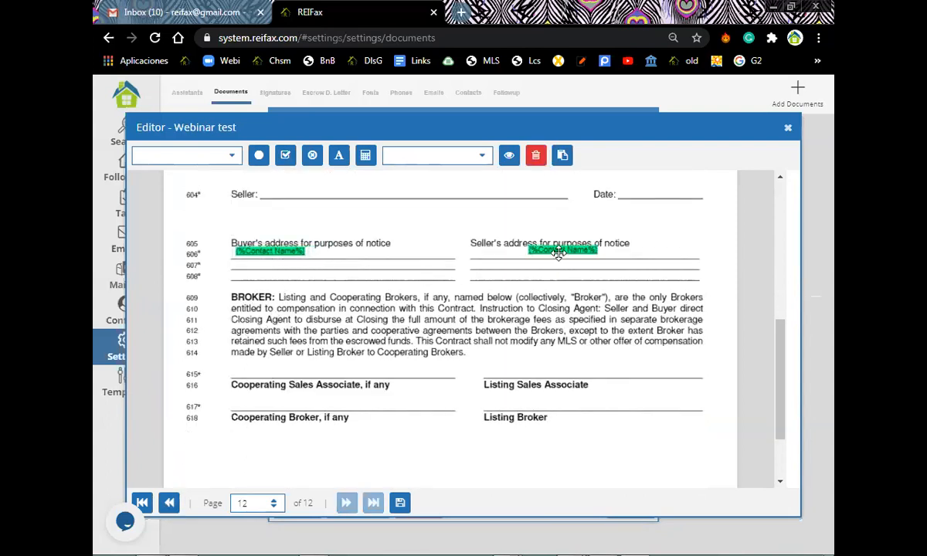
drag(507, 253, 458, 256)
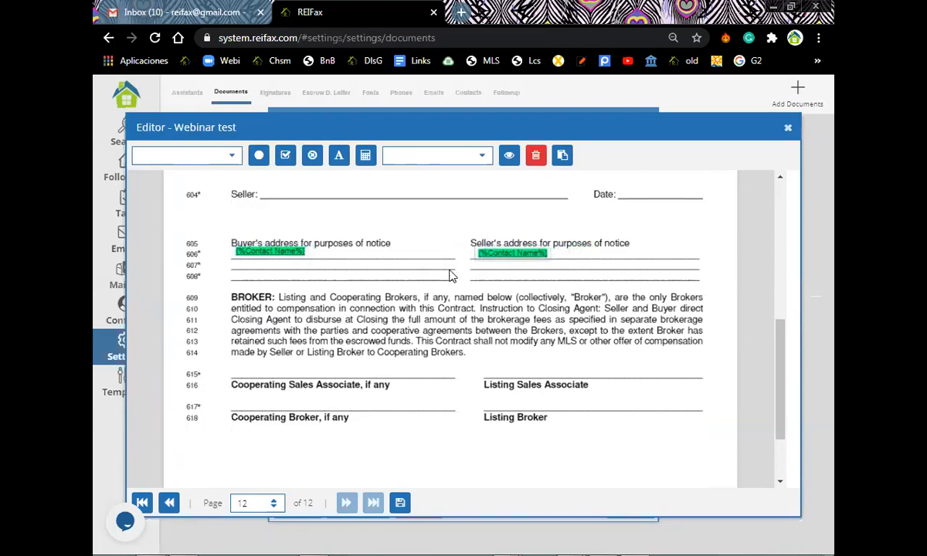
scroll(363, 383, up, 3)
scroll(365, 394, up, 2)
drag(689, 383, 662, 402)
Delete the %Follow up Email% field beside the Seller lines on page 12.
scroll(401, 401, down, 1)
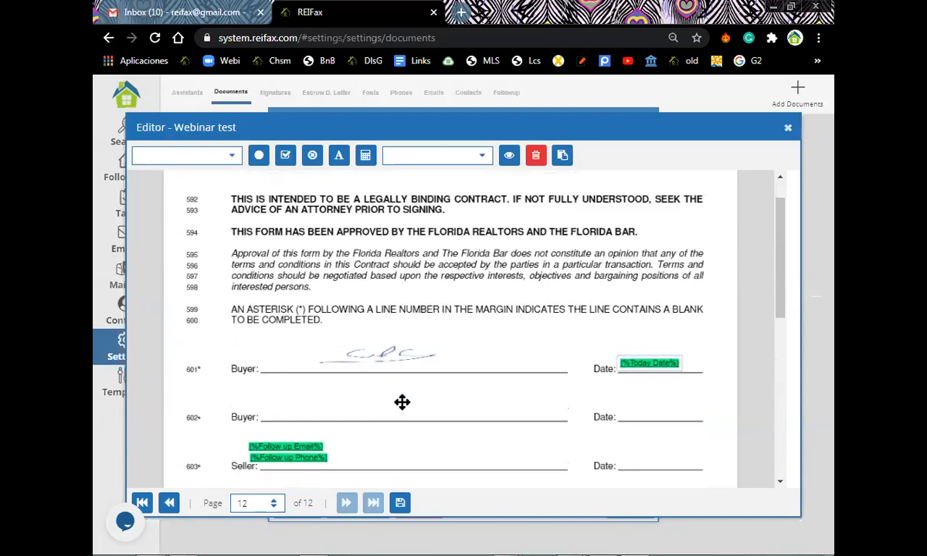
scroll(386, 394, down, 2)
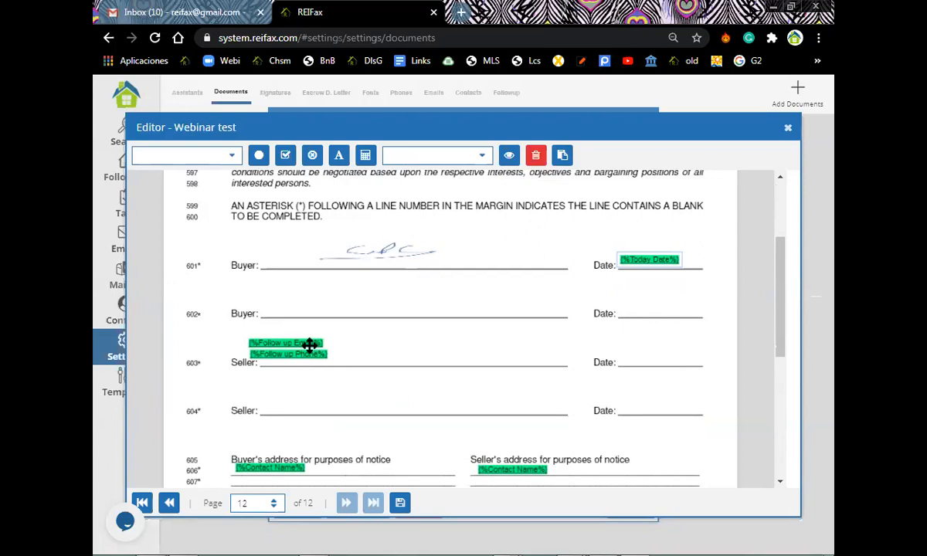
scroll(309, 346, down, 3)
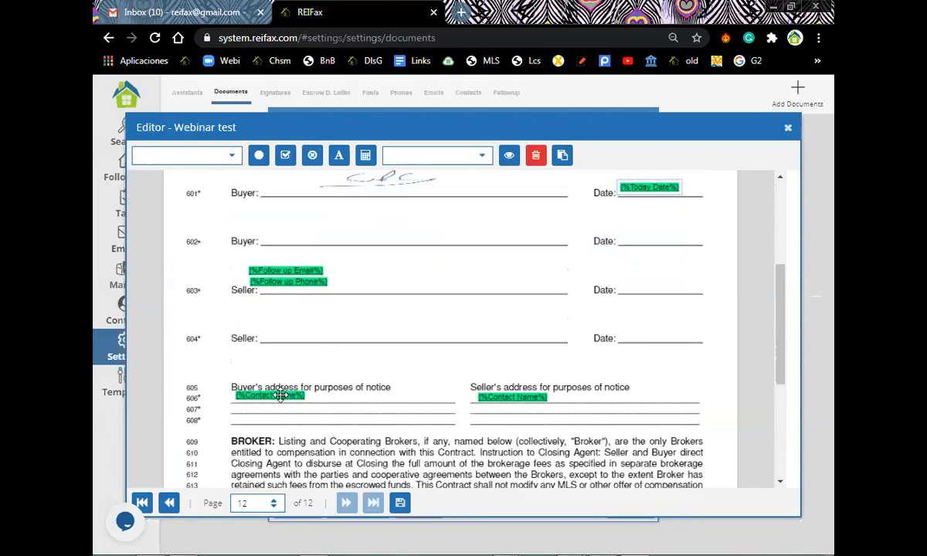
click(287, 270)
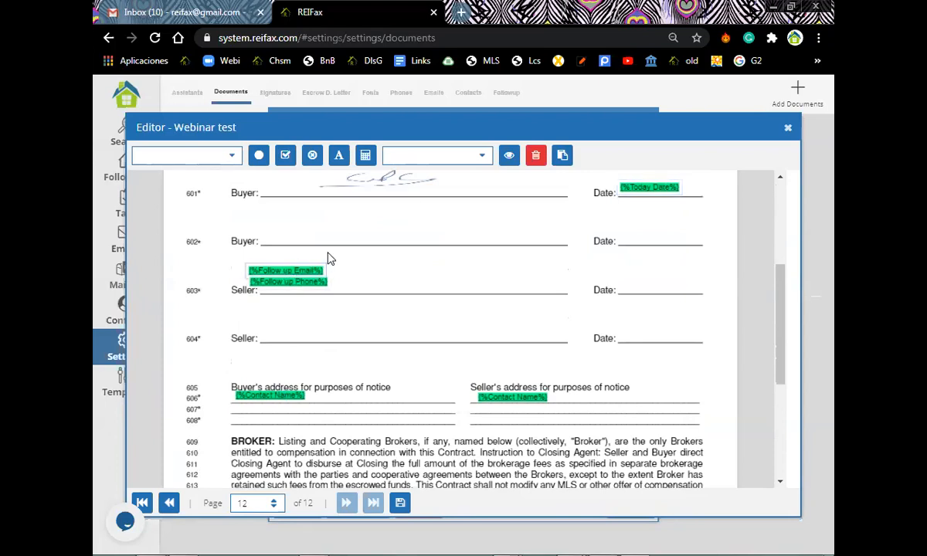
click(535, 157)
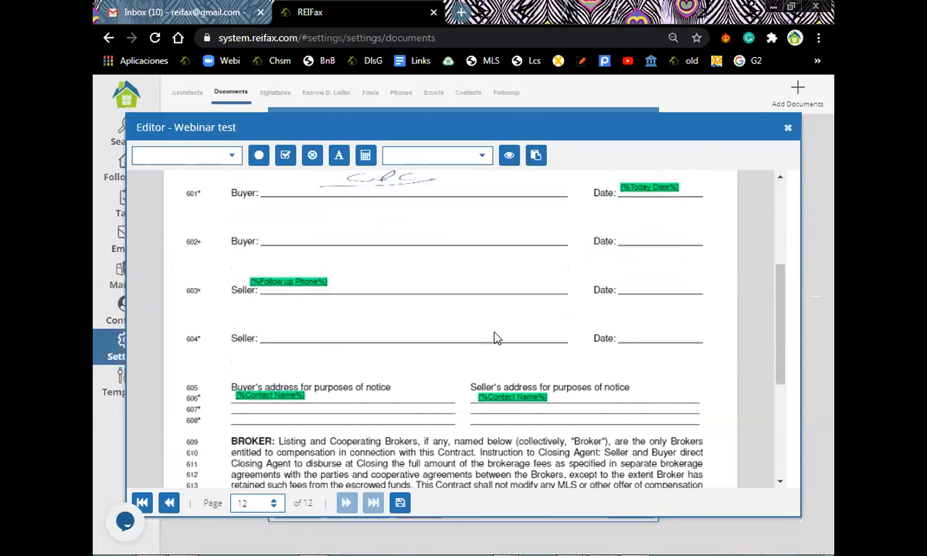
scroll(497, 337, down, 3)
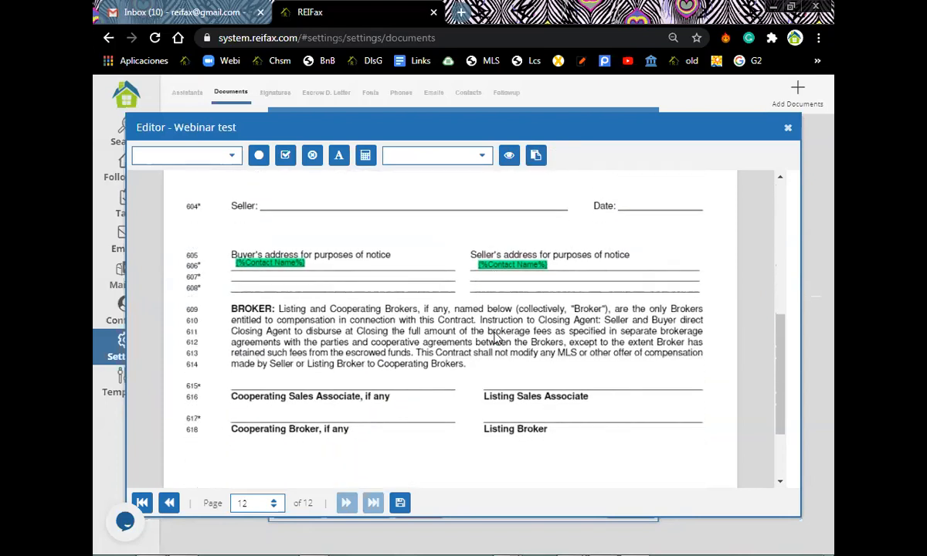
scroll(496, 338, up, 3)
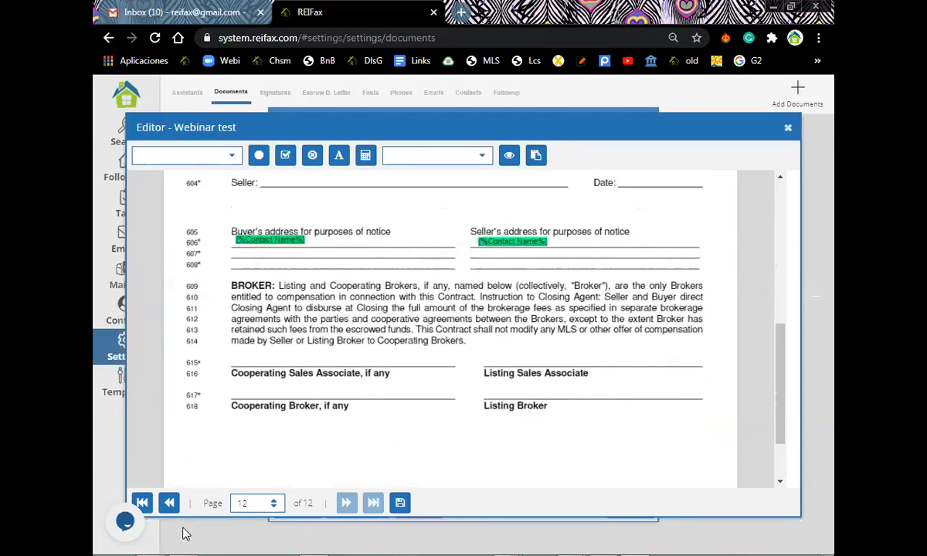
scroll(164, 508, up, 3)
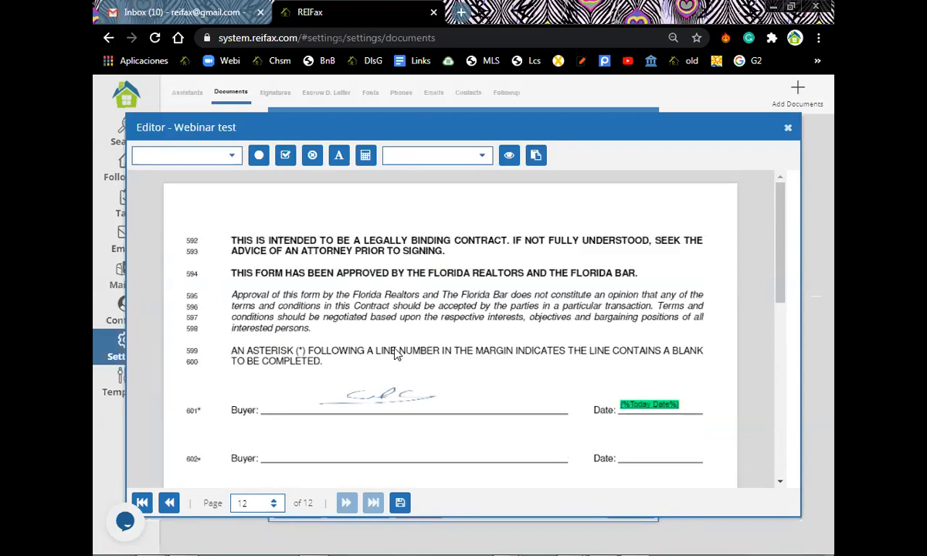
Move the checkbox field onto the P. Lead Paint Disclosure option on page 11.
scroll(397, 262, up, 3)
scroll(379, 243, down, 4)
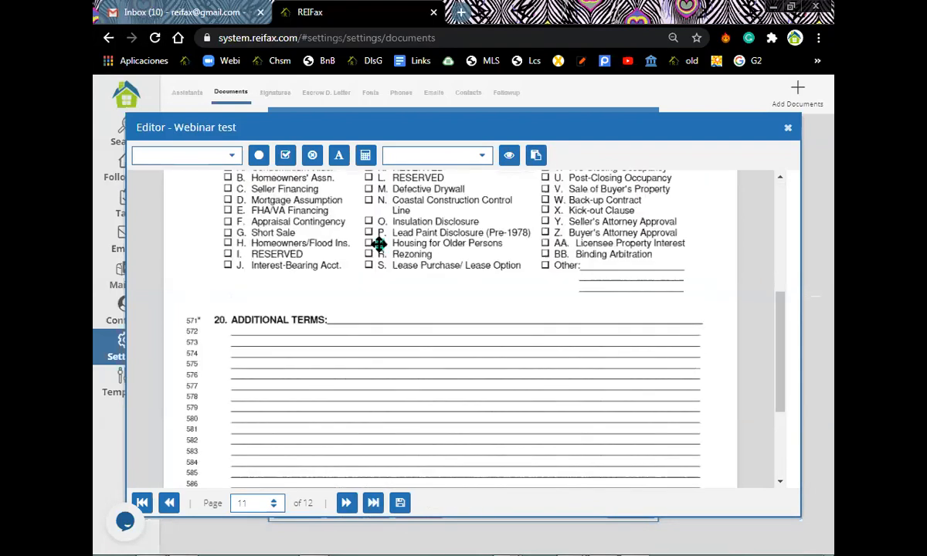
click(379, 243)
drag(378, 243, 369, 231)
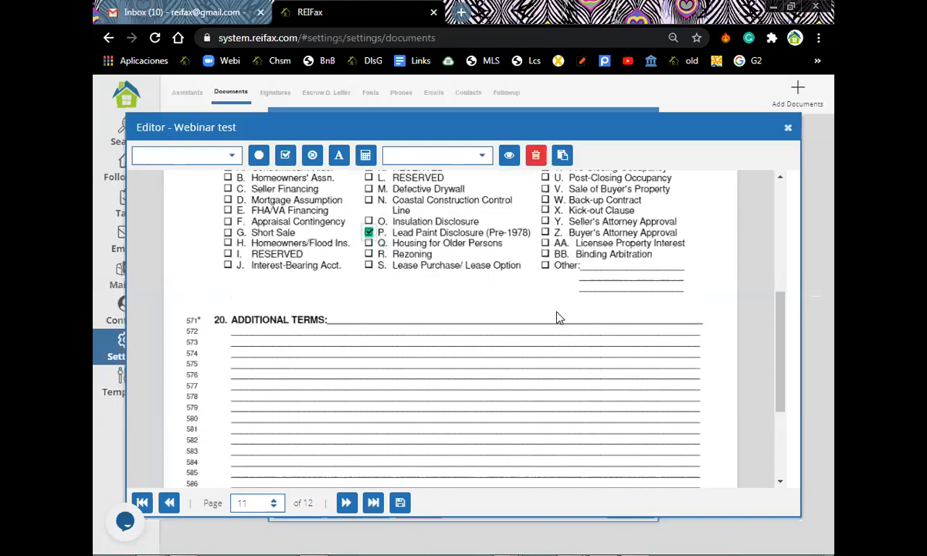
Place the initials box on page 11's Buyer's Initials line.
scroll(317, 345, down, 4)
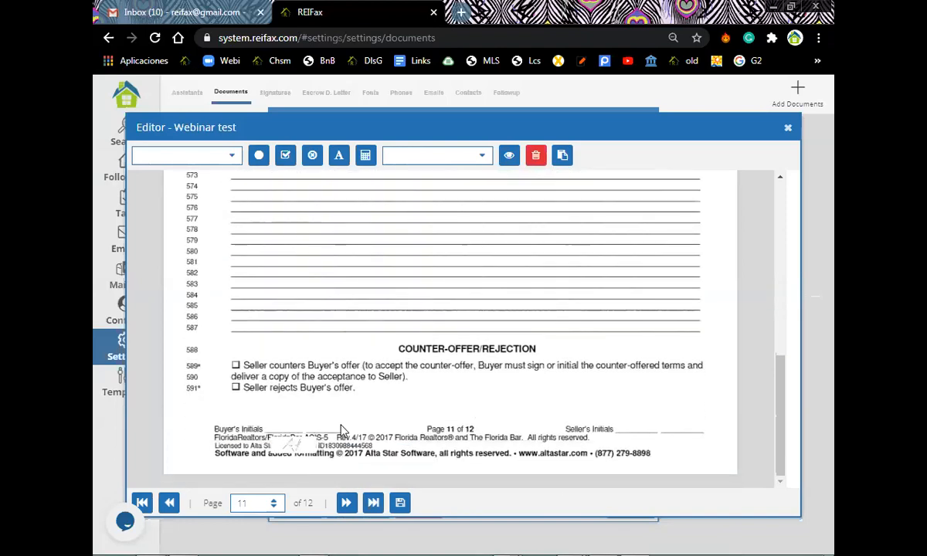
drag(311, 446, 307, 423)
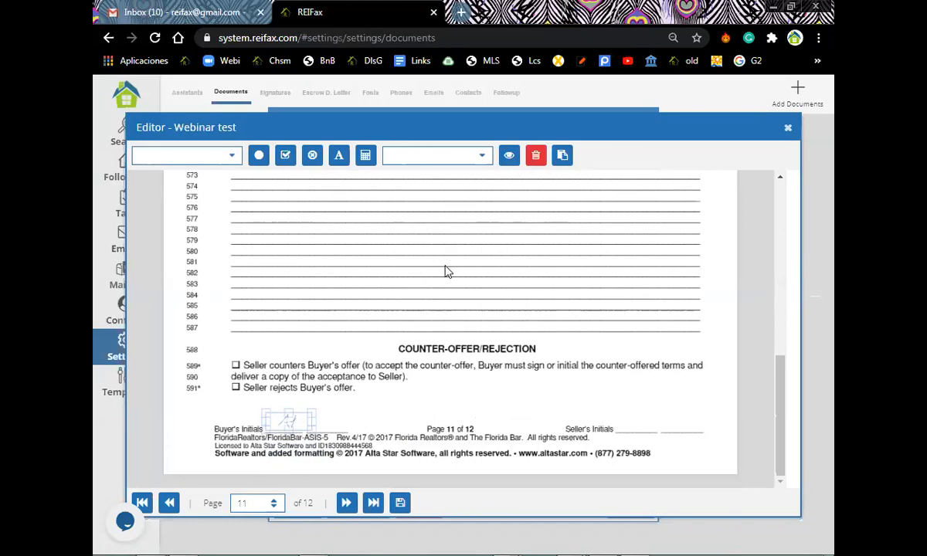
scroll(415, 271, up, 1)
scroll(400, 398, up, 3)
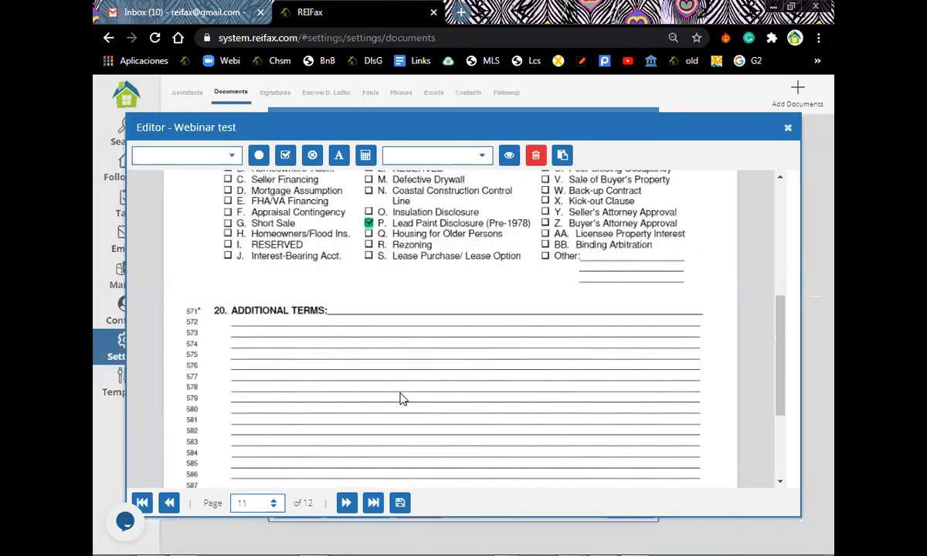
scroll(380, 309, down, 2)
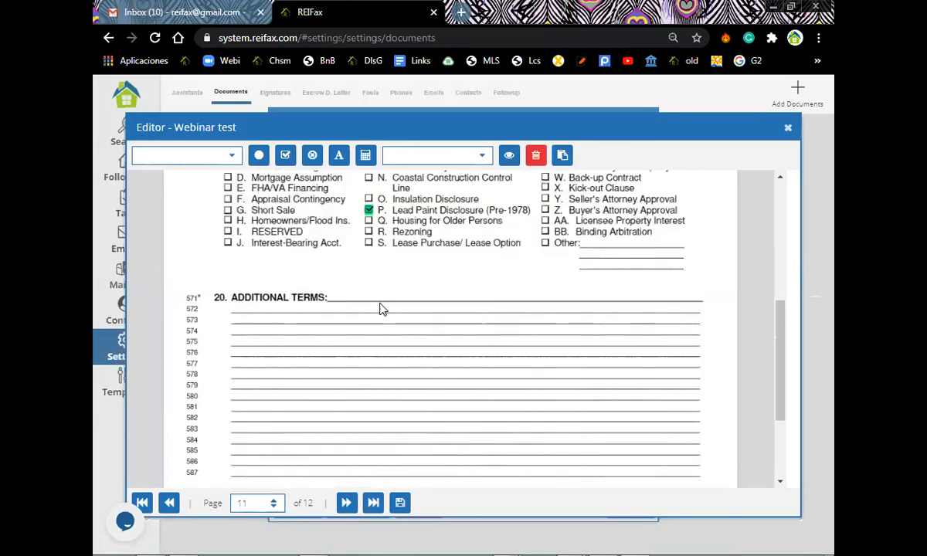
click(331, 315)
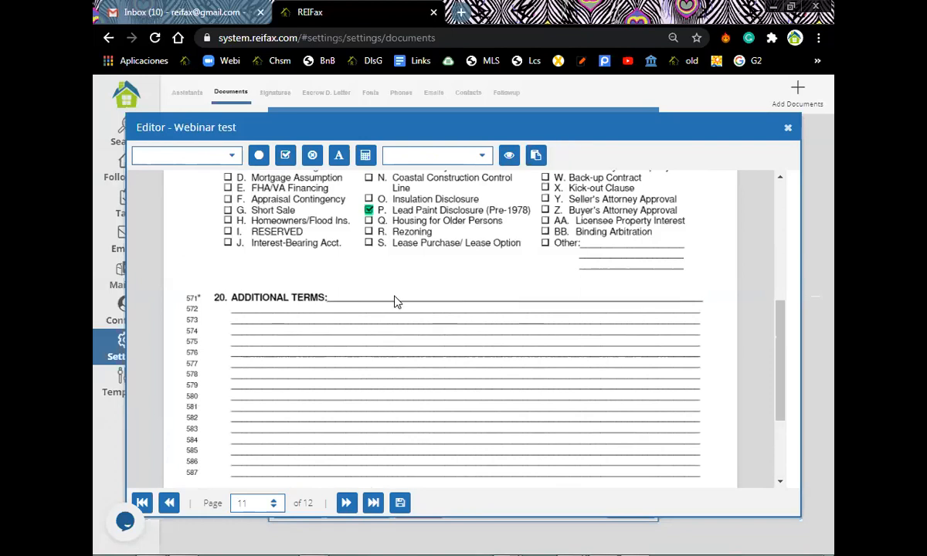
click(338, 155)
Add an 'ADDITIONAL TERM 1' text field and position it on line 572.
click(332, 297)
click(347, 327)
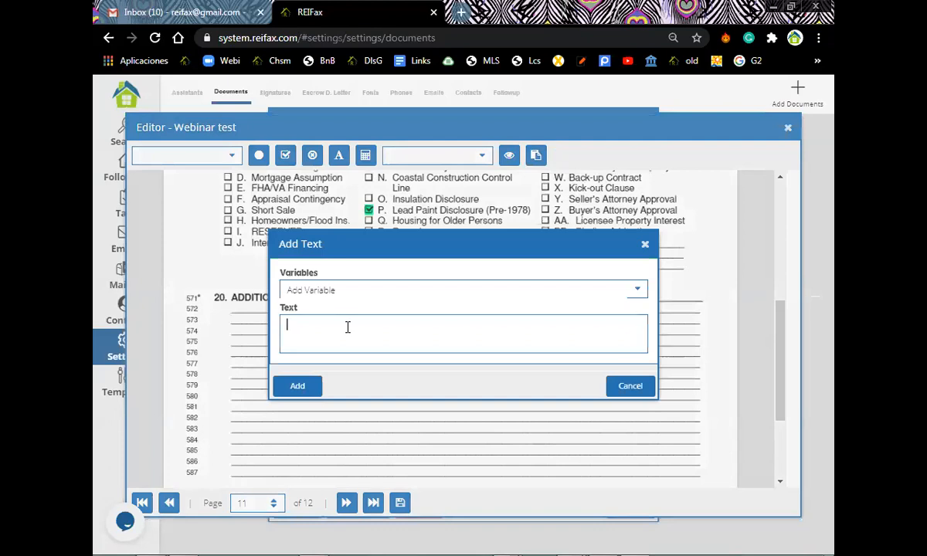
text(ADDITIONAL TERM)
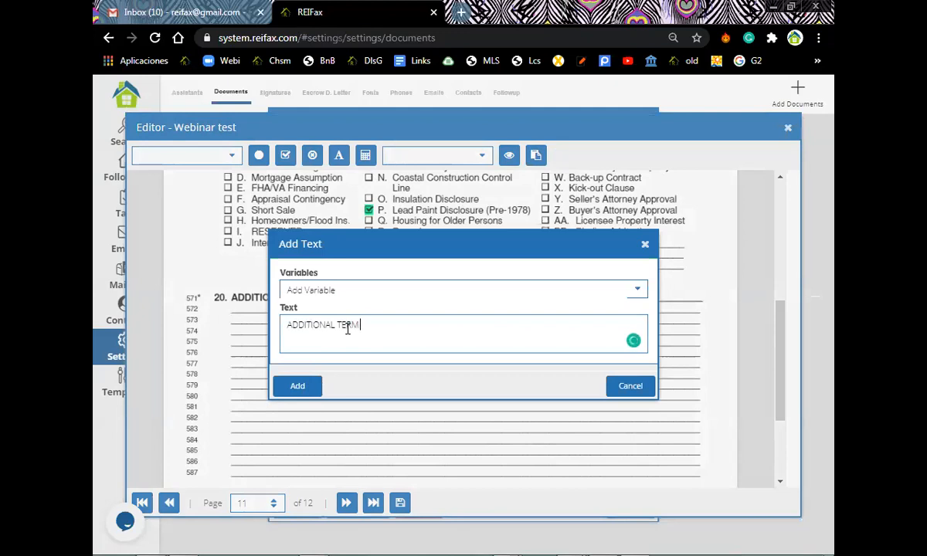
text( 1)
key(Return)
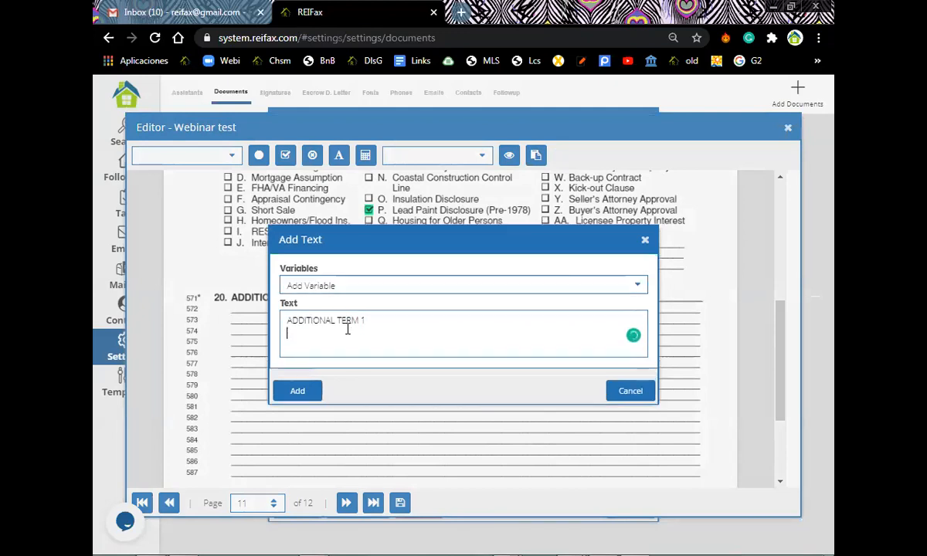
click(300, 393)
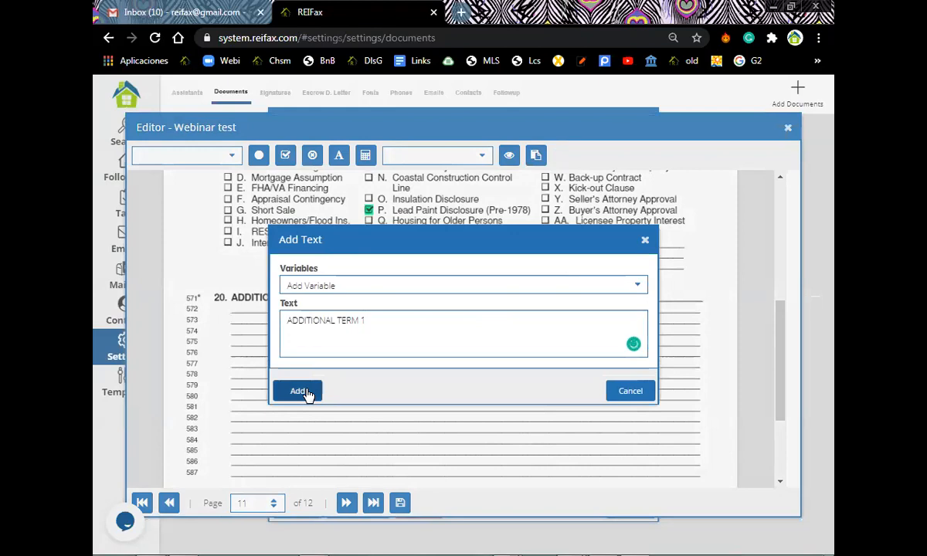
drag(344, 318, 277, 309)
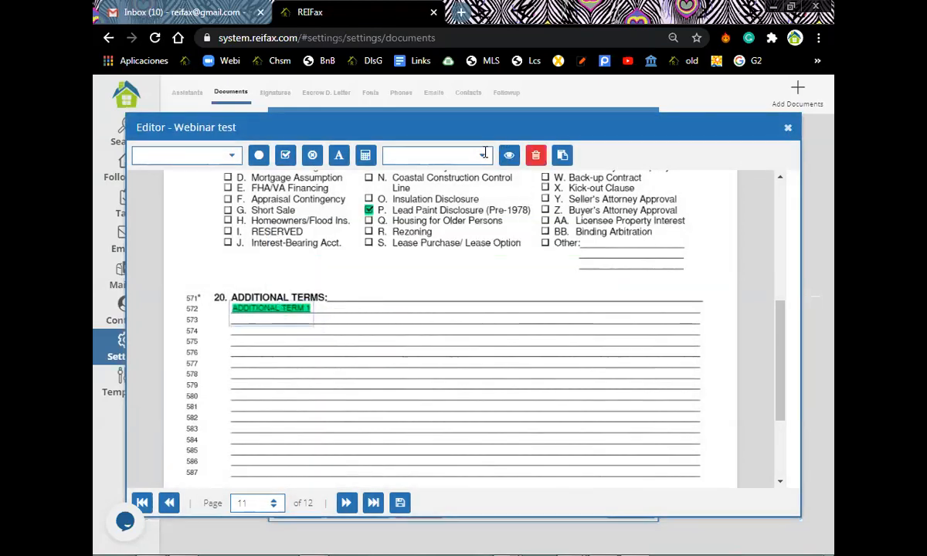
click(462, 103)
Add an 'ADDITIONAL TERM 2' text field and position it on line 573.
click(339, 156)
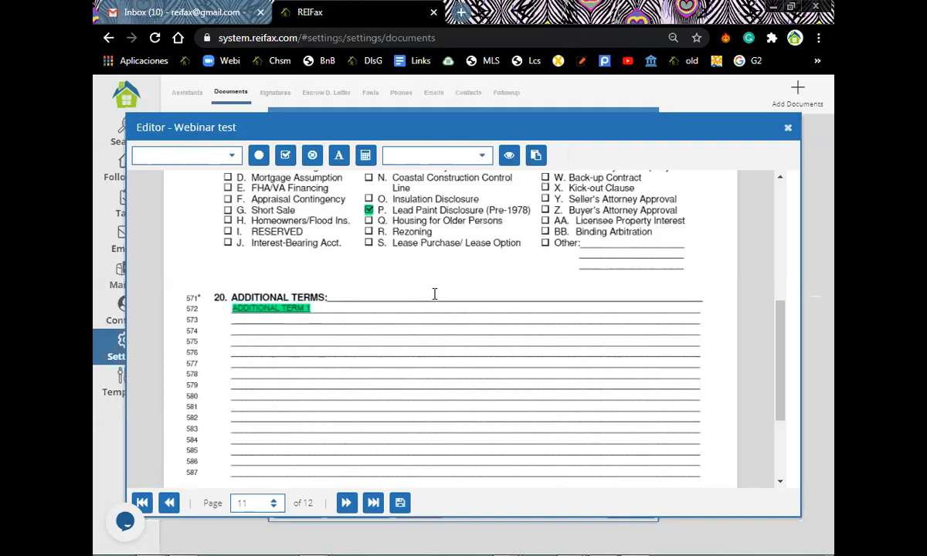
click(417, 329)
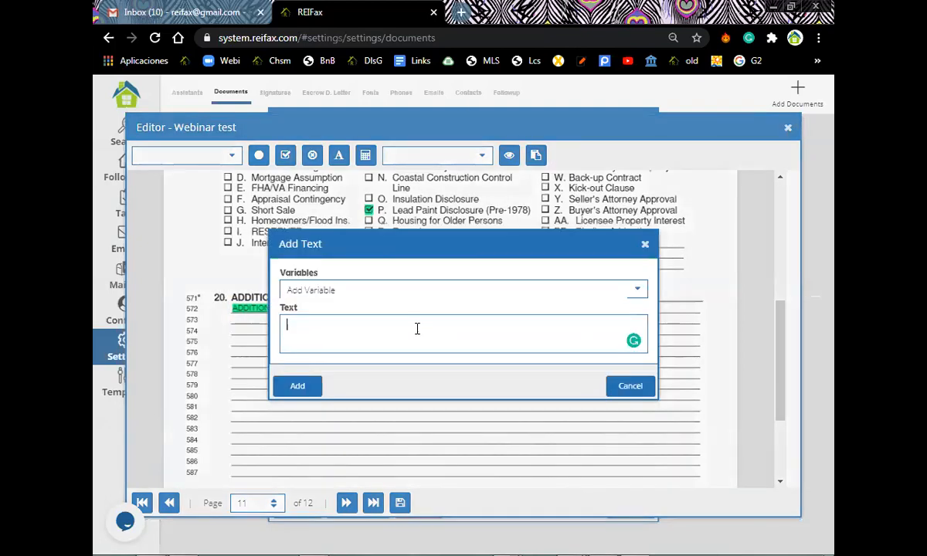
text(ADDITIONAL TER)
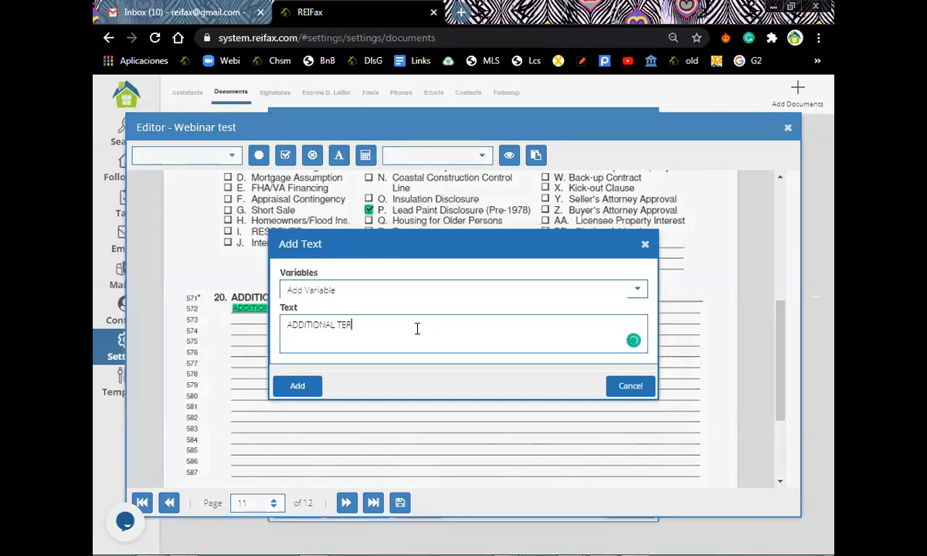
text(M 2)
click(301, 385)
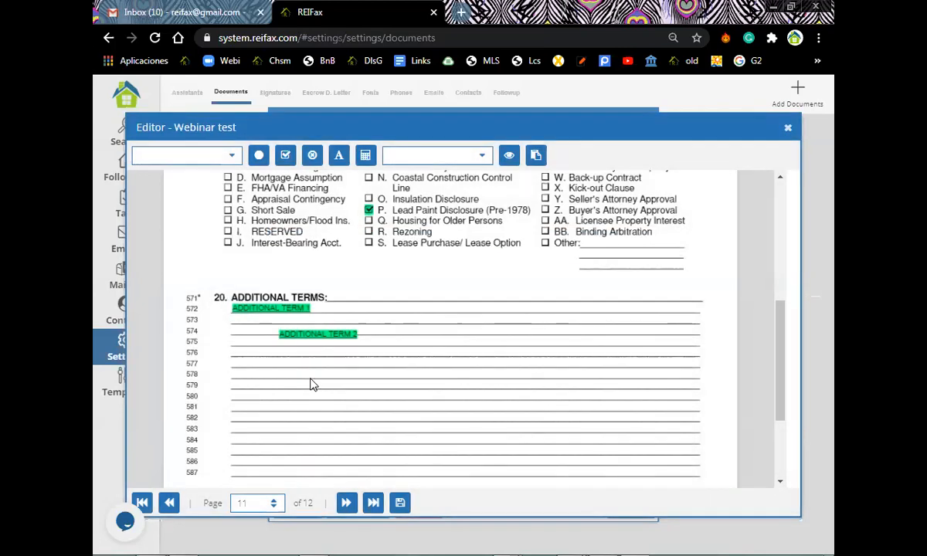
click(325, 330)
drag(325, 331, 288, 322)
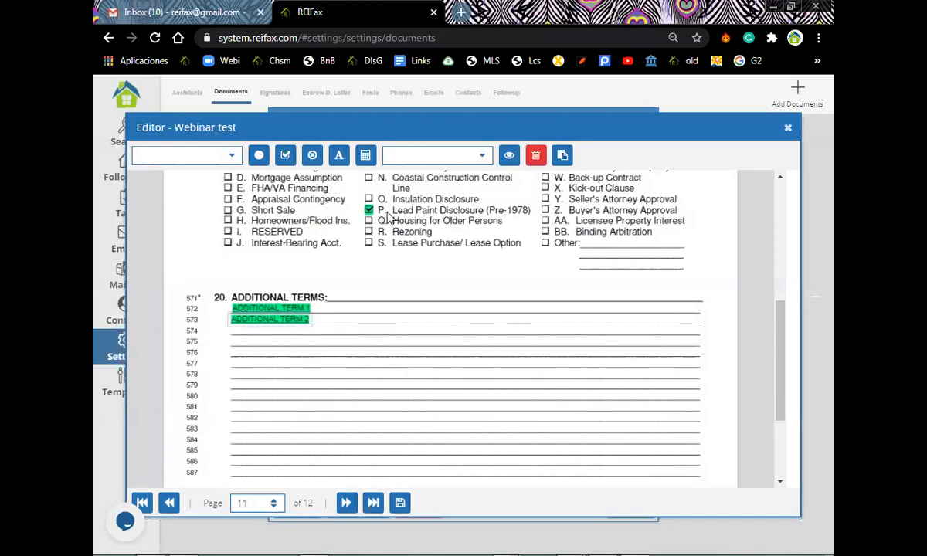
Open the Template's Manager over page 11 of the Webinar test contract.
scroll(386, 322, up, 1)
scroll(386, 322, up, 3)
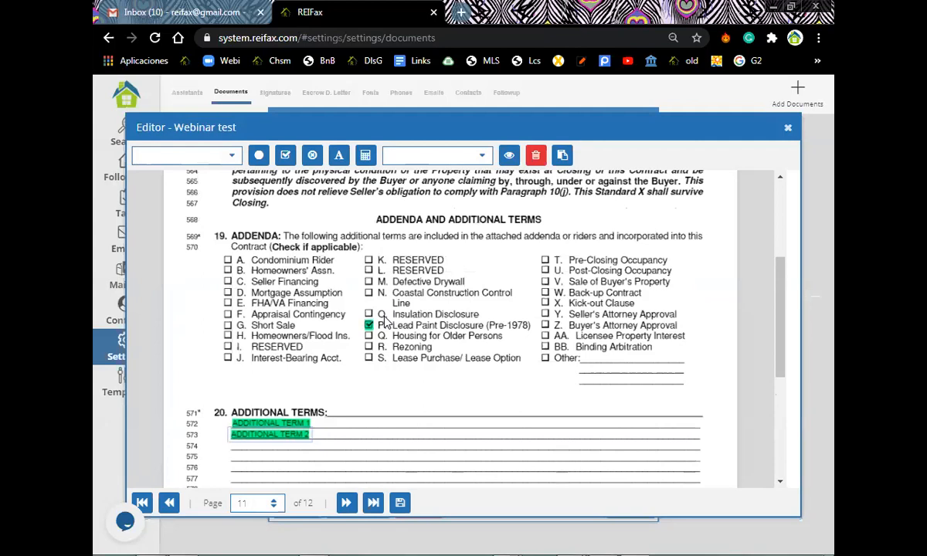
scroll(385, 322, up, 6)
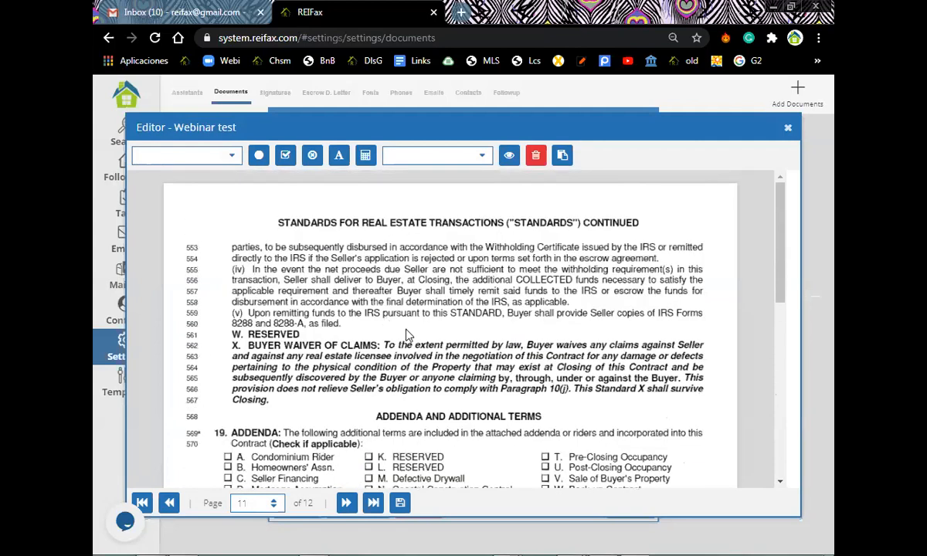
click(562, 156)
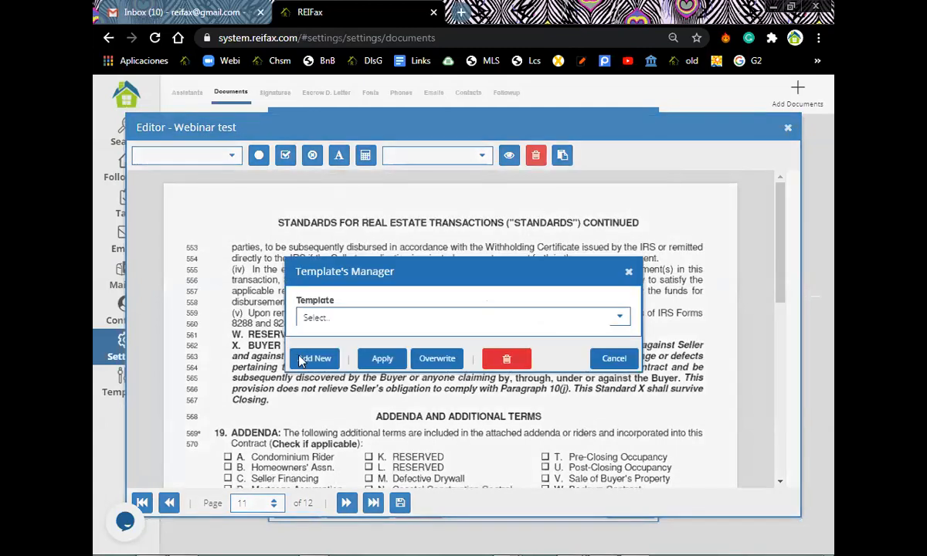
Add a new template named 'MY GENERAL TEMPLATE FOR TODAY' and confirm its creation.
click(301, 358)
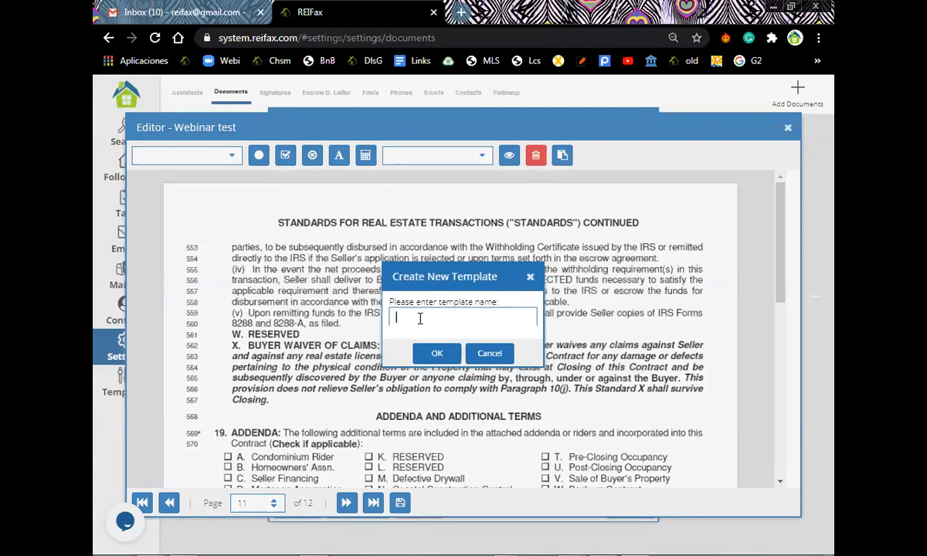
text(my)
text( GENERA)
key(BackSpace)
key(BackSpace)
key(BackSpace)
key(BackSpace)
key(BackSpace)
text(ENERAL TEMPLATE FOR TC)
text(DAY)
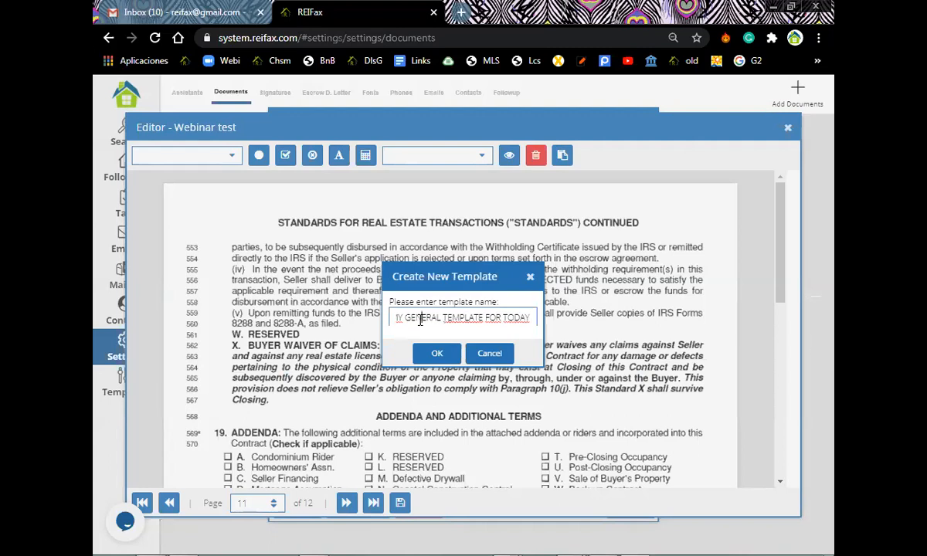
click(437, 354)
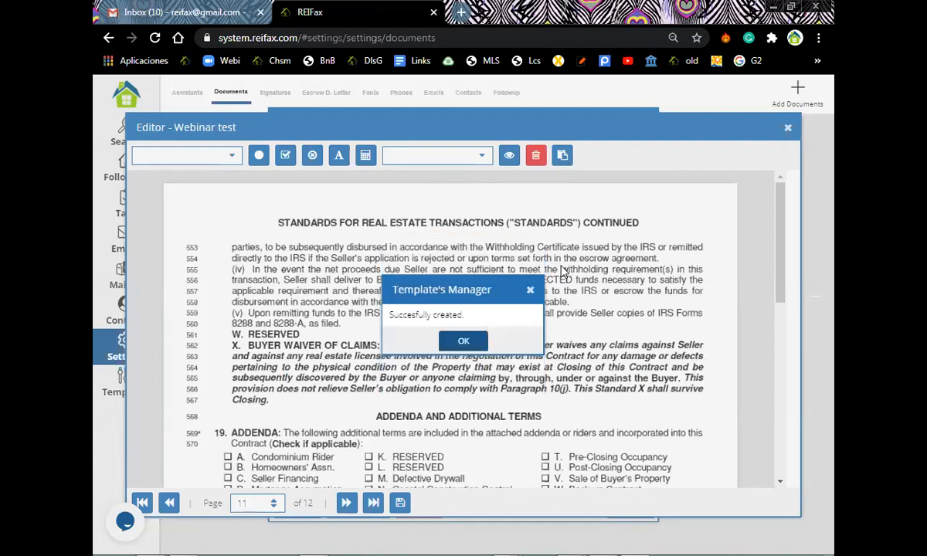
click(465, 340)
scroll(357, 350, down, 1)
scroll(564, 159, down, 5)
Reopen the Template's Manager, browse the saved templates, then close it without choosing one.
click(564, 158)
click(622, 317)
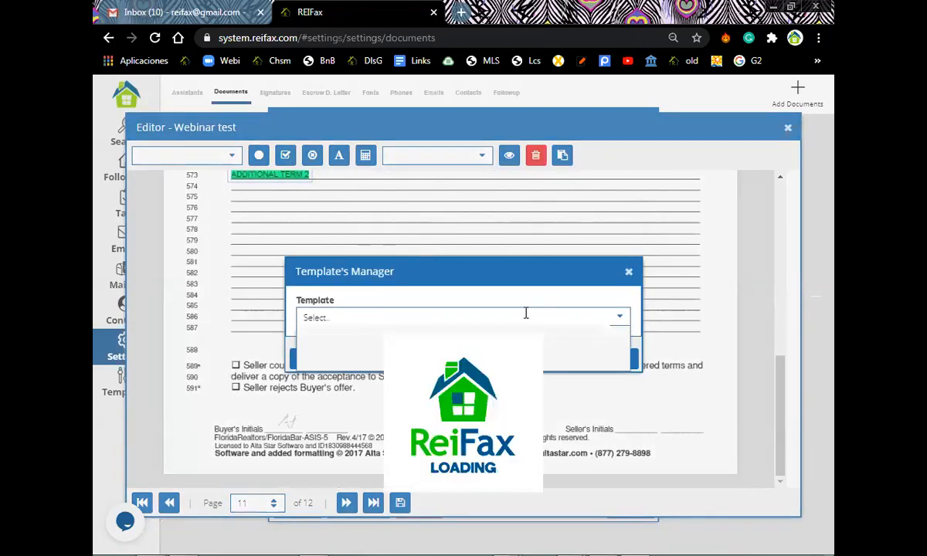
scroll(467, 392, down, 10)
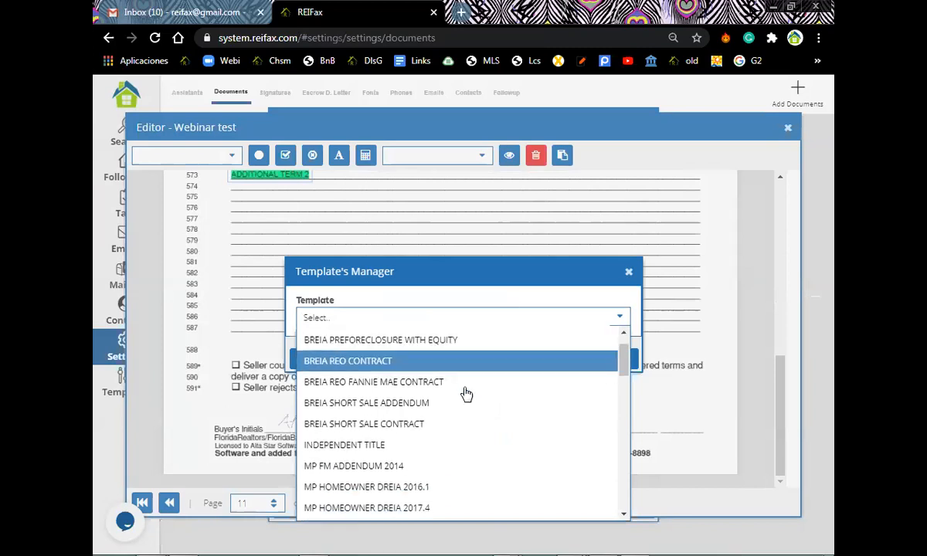
scroll(464, 395, down, 2)
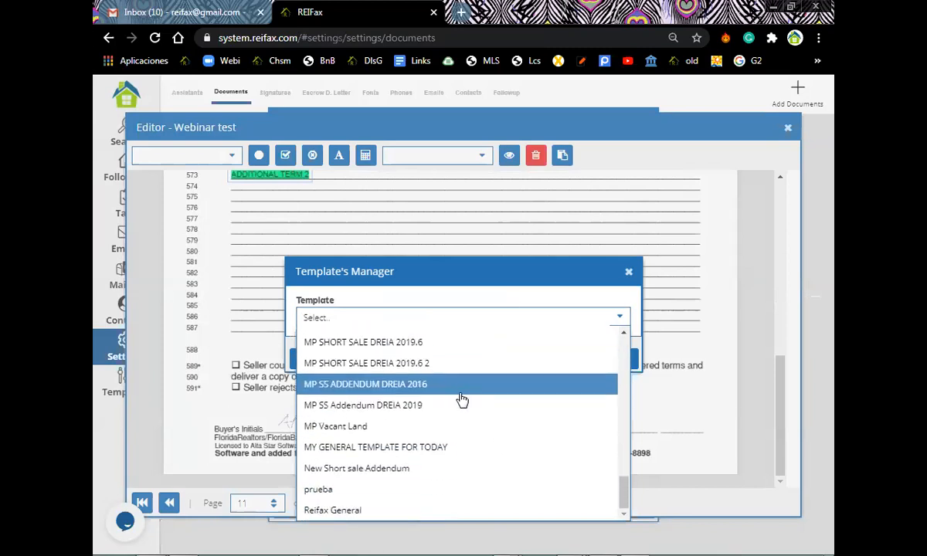
scroll(437, 459, up, 1)
scroll(436, 449, up, 10)
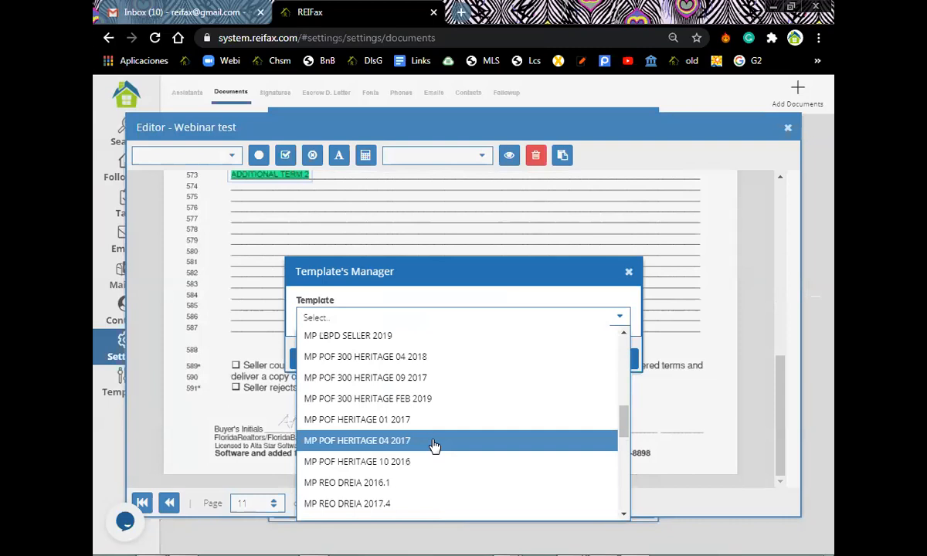
scroll(434, 446, down, 10)
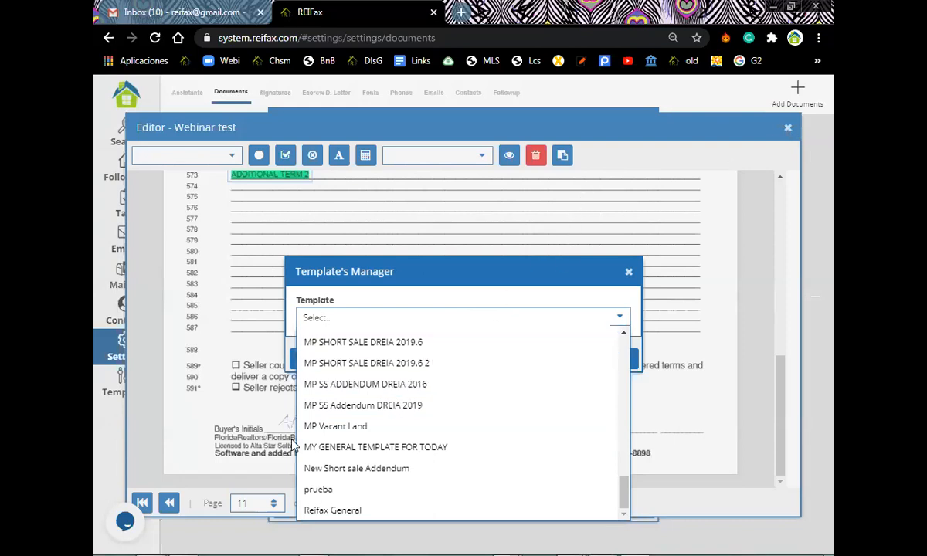
click(276, 417)
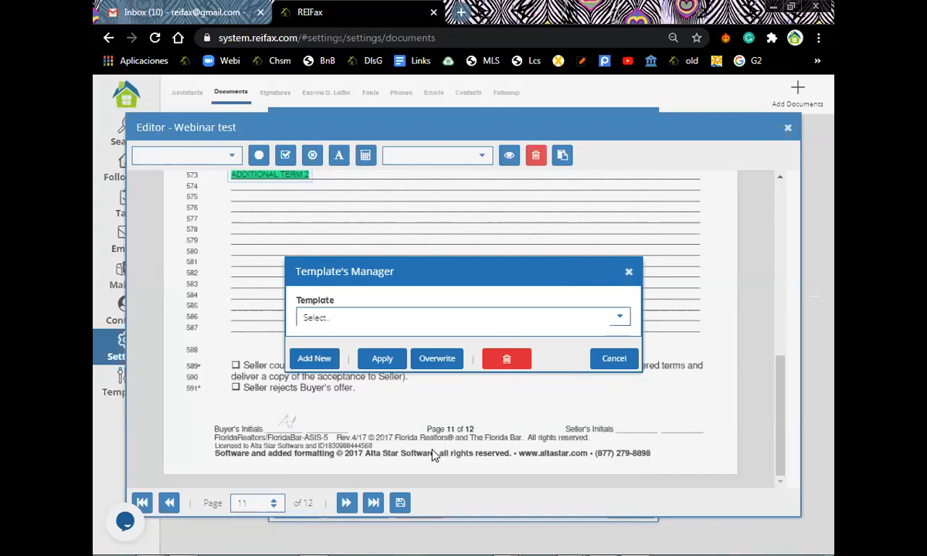
key(Escape)
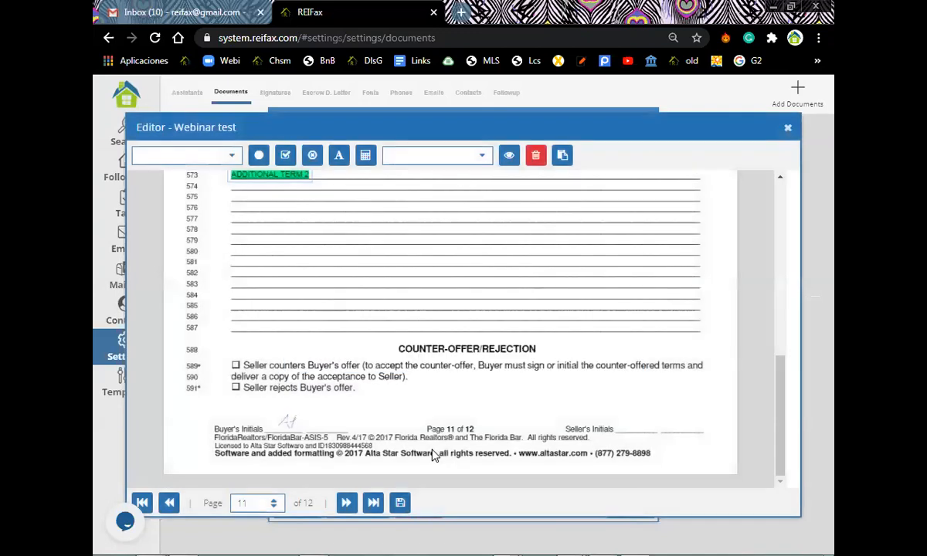
Close the Webinar test contract editor and review the first FAR.BAR AS IS 4.2017 document's details.
click(789, 130)
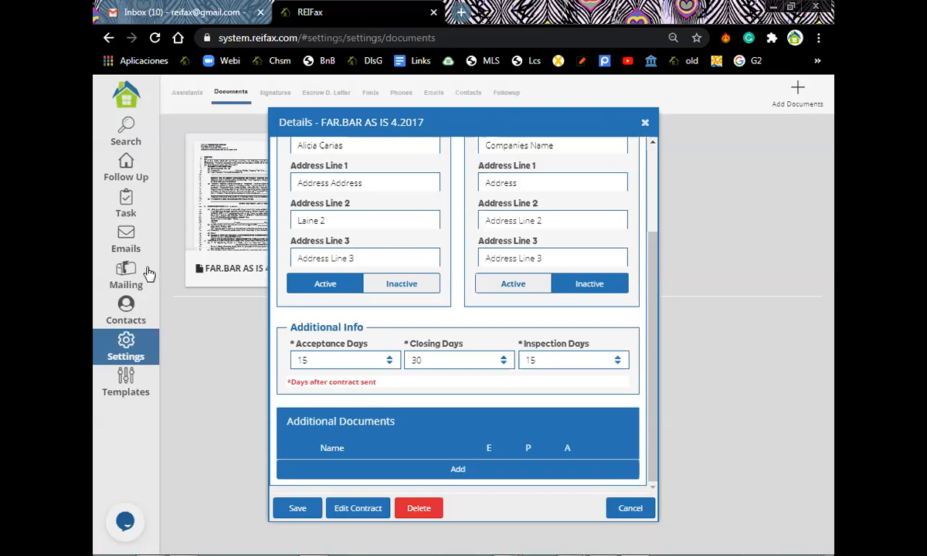
key(Escape)
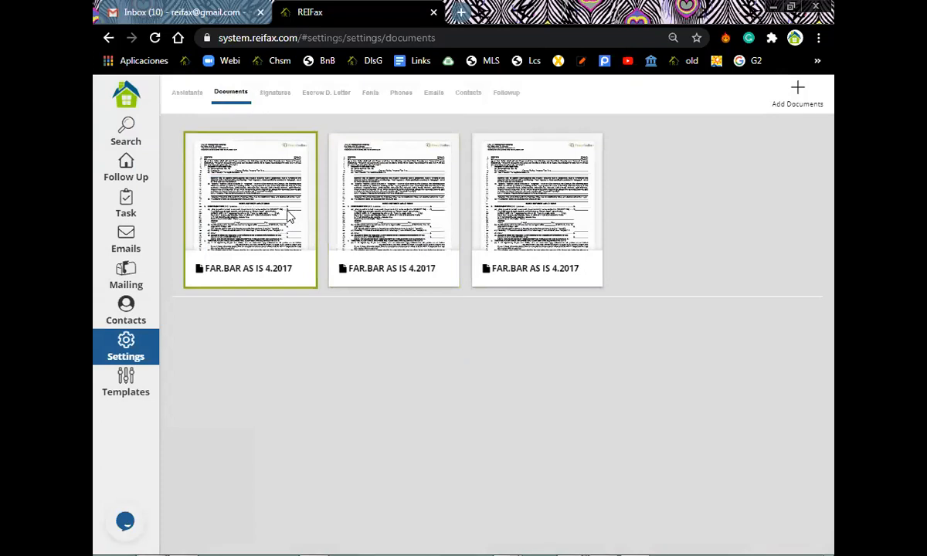
click(301, 247)
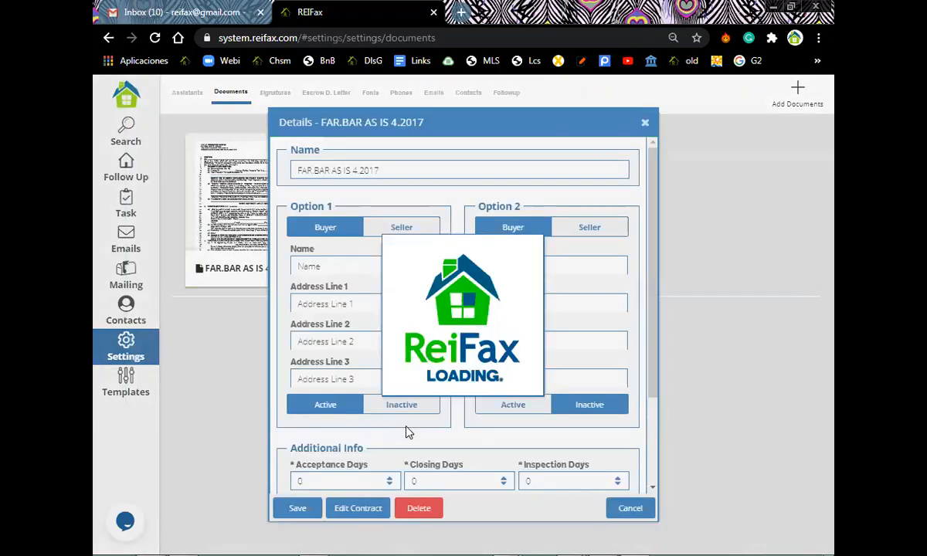
drag(649, 359, 647, 460)
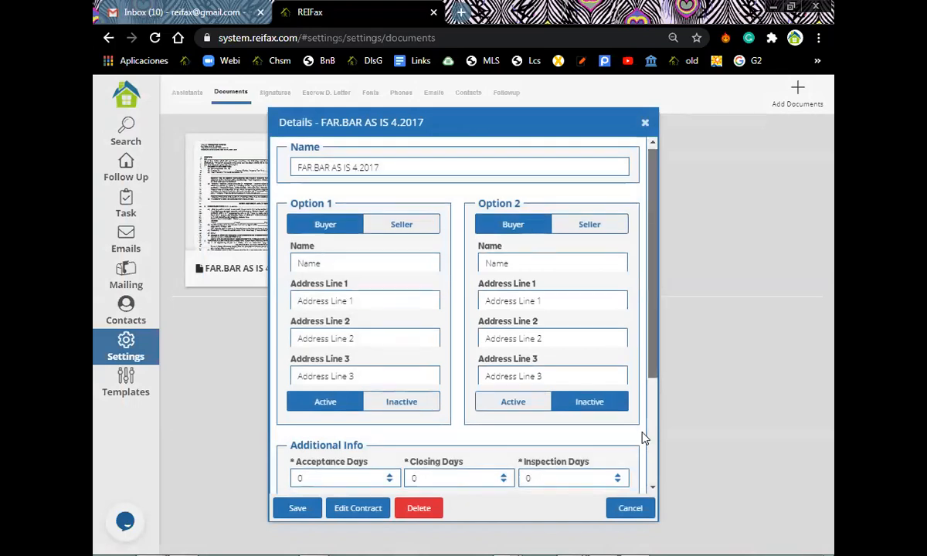
scroll(641, 436, down, 3)
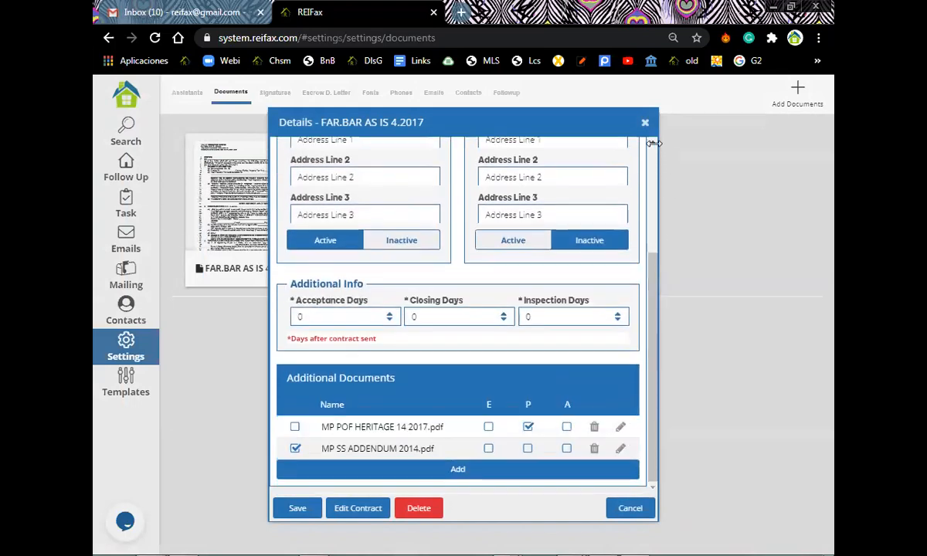
click(644, 122)
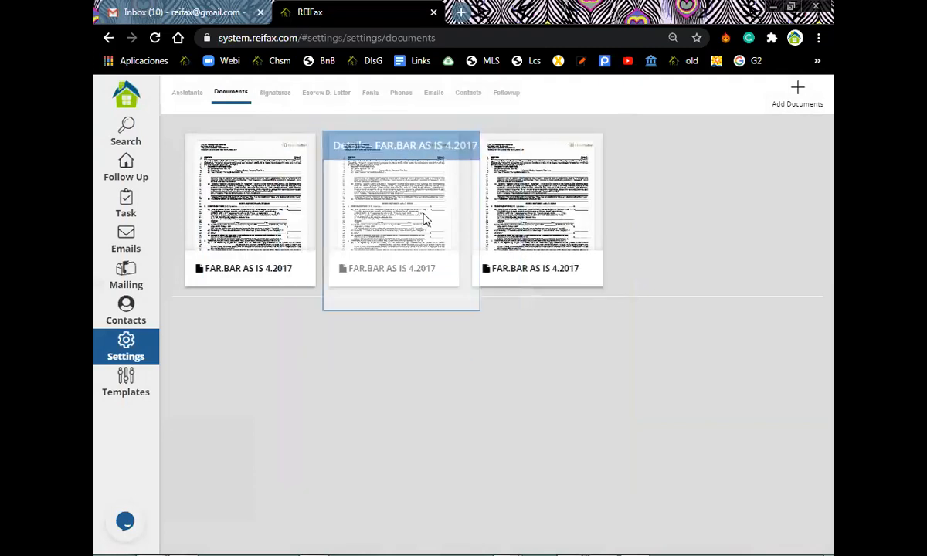
Open the third FAR.BAR AS IS 4.2017 document's details down to its empty Additional Documents list.
click(562, 230)
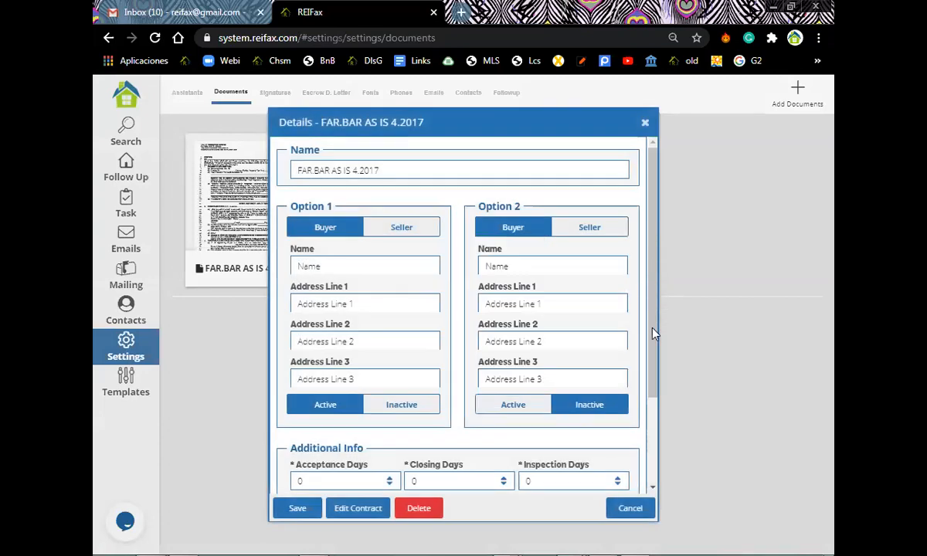
drag(651, 337, 651, 341)
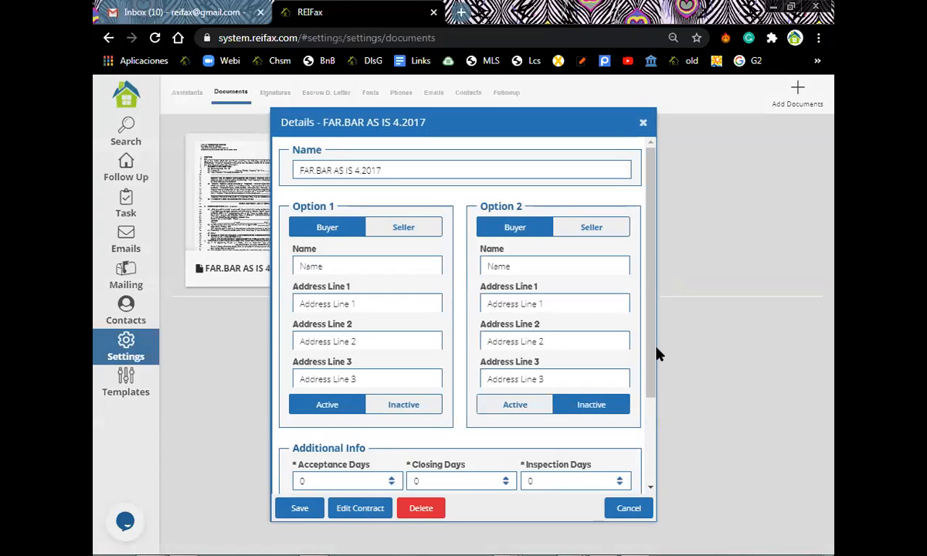
drag(649, 378, 641, 471)
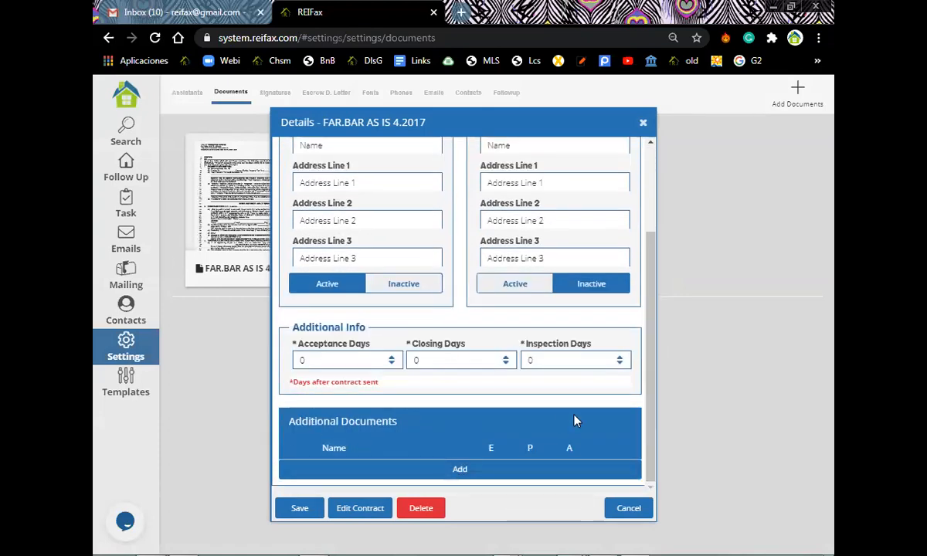
Add heritage 400K from the REIFax > POFS folder as an additional document.
click(455, 473)
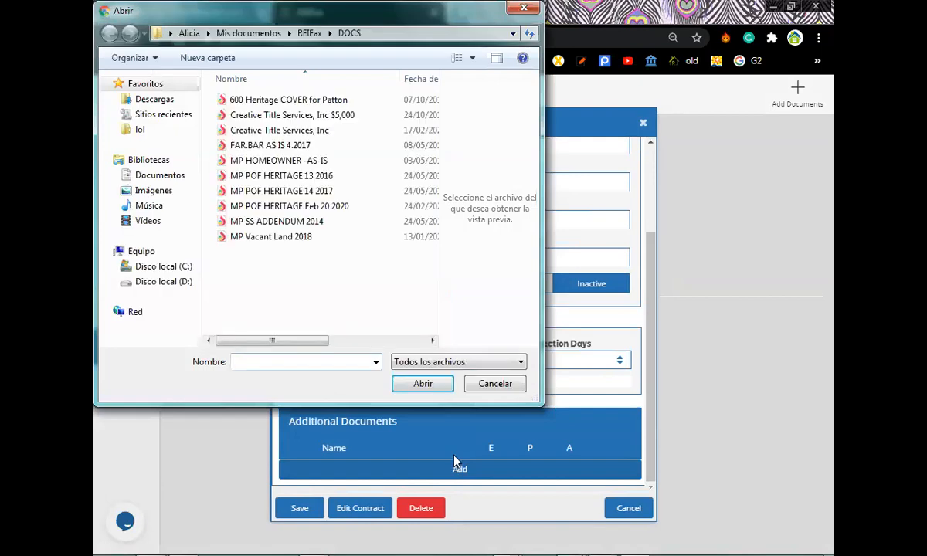
click(308, 32)
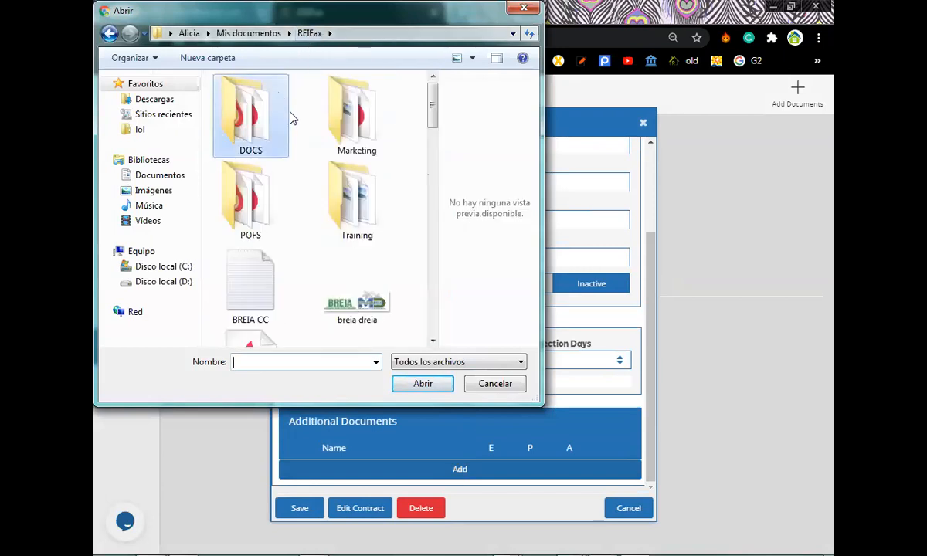
click(239, 205)
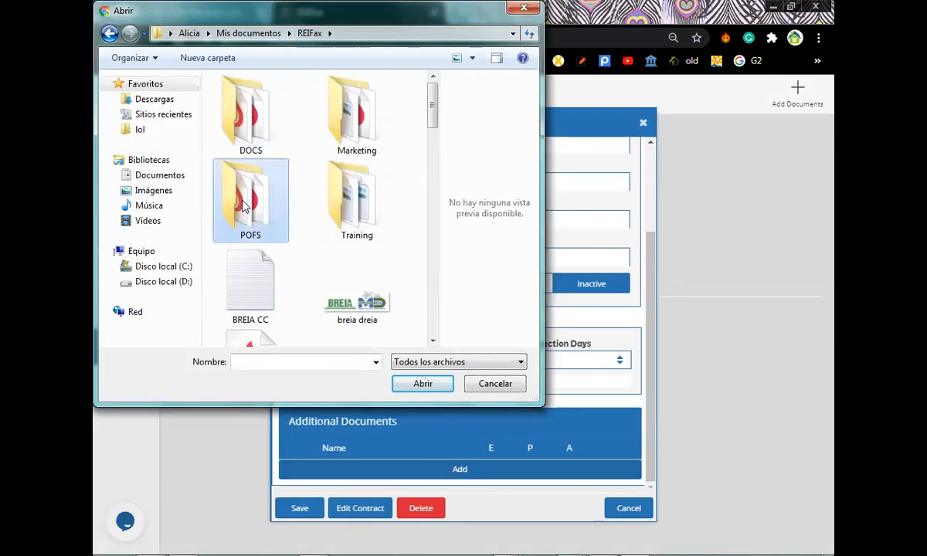
double_click(241, 205)
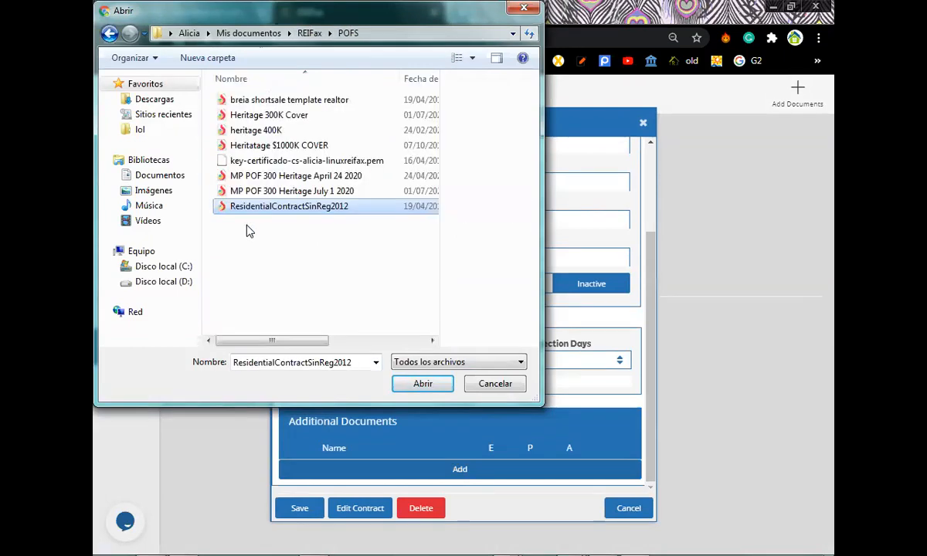
click(265, 135)
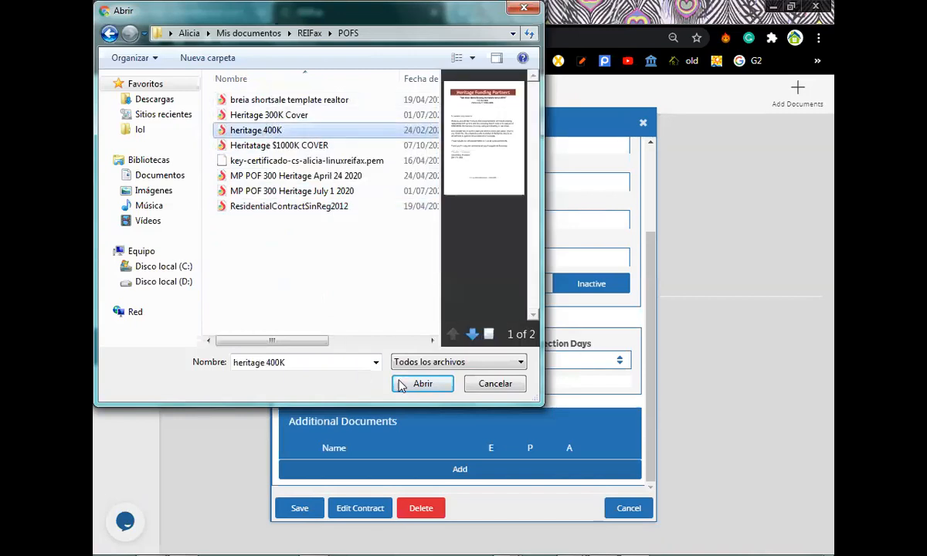
click(424, 384)
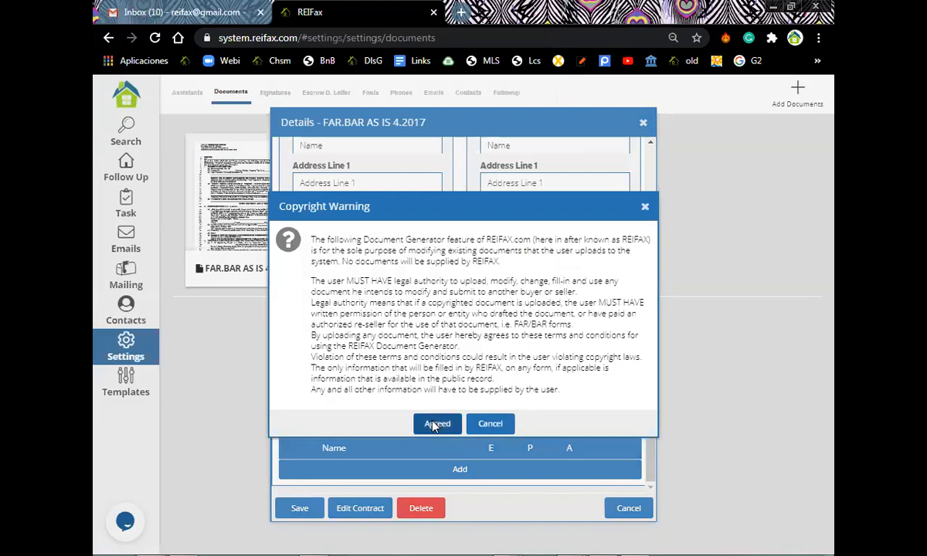
Accept the copyright warning to continue the heritage 400K upload.
click(431, 425)
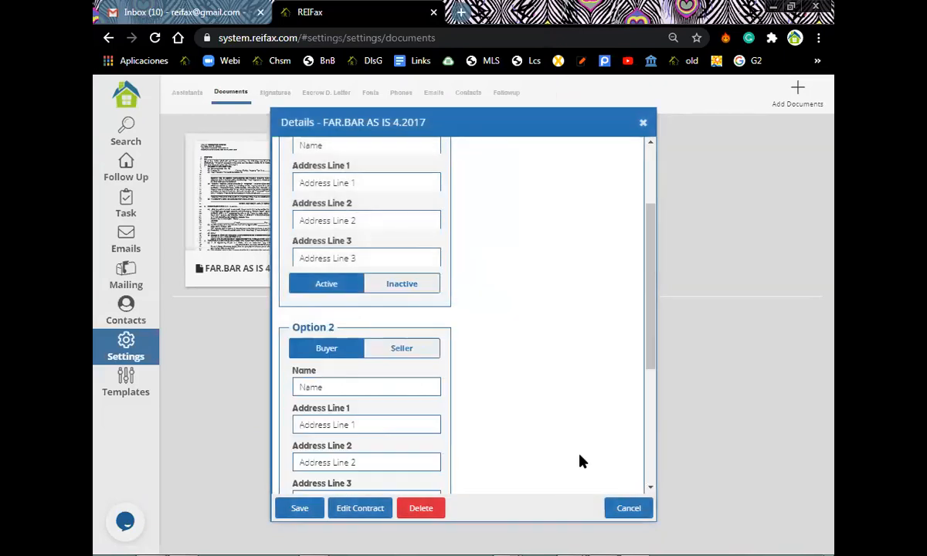
Tick the P (POF) checkbox on the heritage 400K.pdf additional document row.
drag(649, 347, 633, 469)
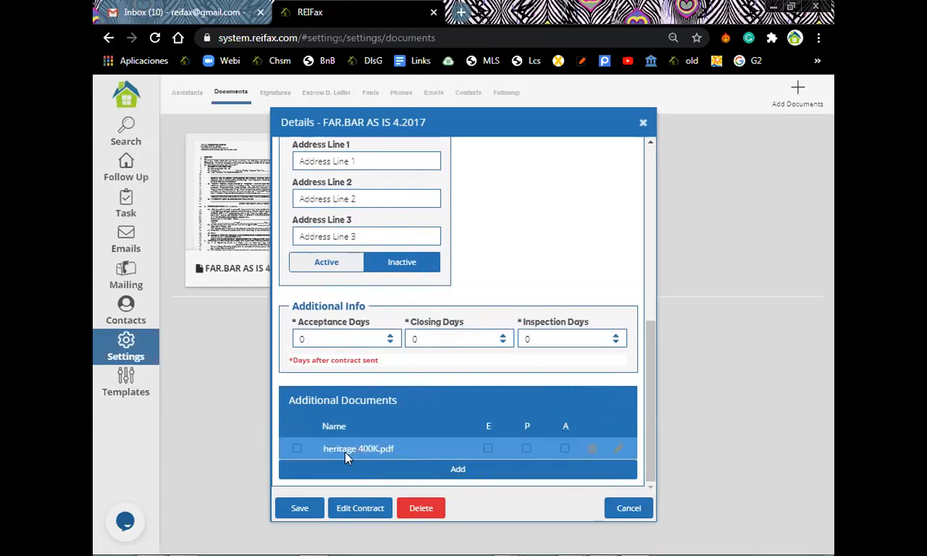
click(527, 449)
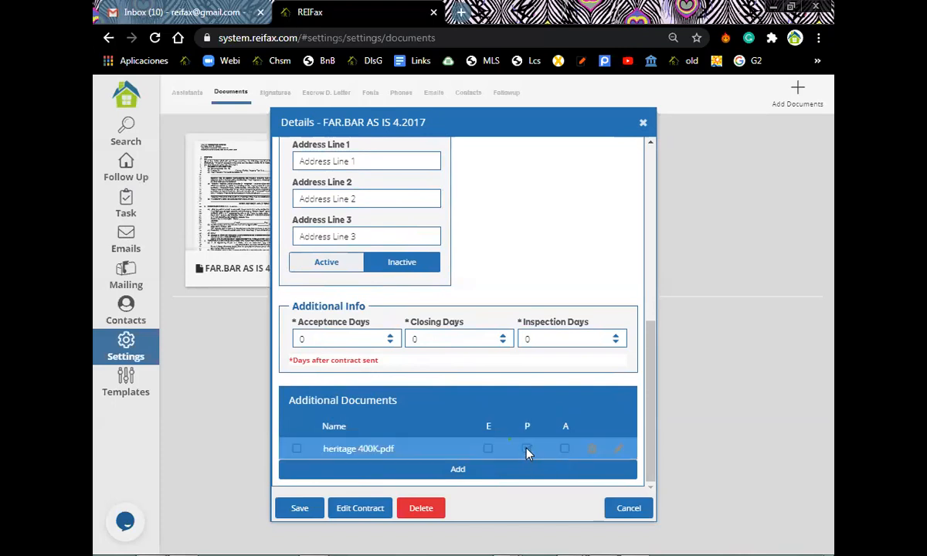
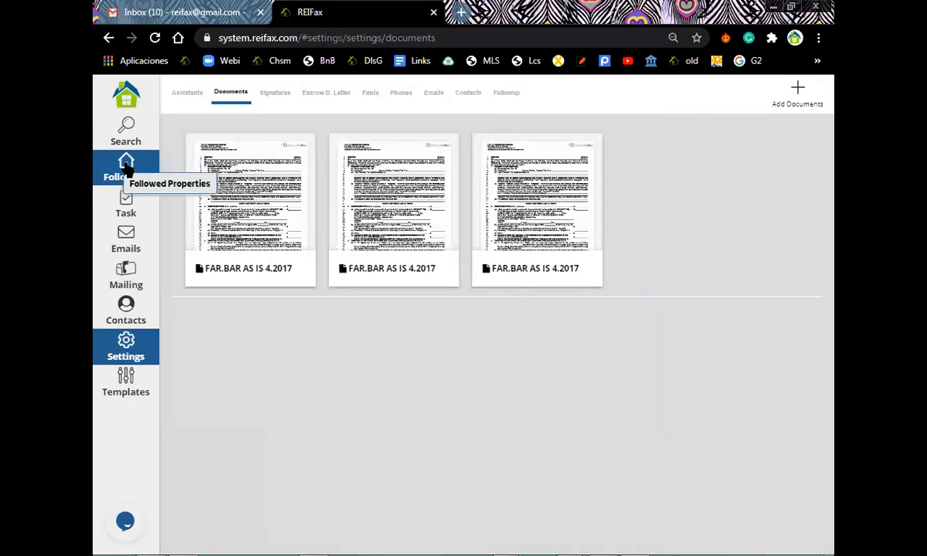
Open the Follow Up list of followed properties from the sidebar.
click(126, 167)
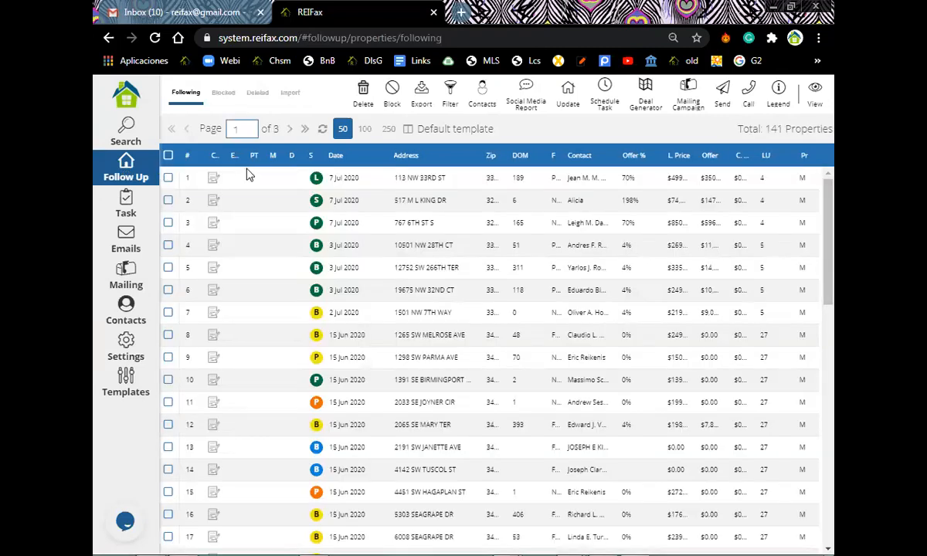
click(347, 204)
click(334, 178)
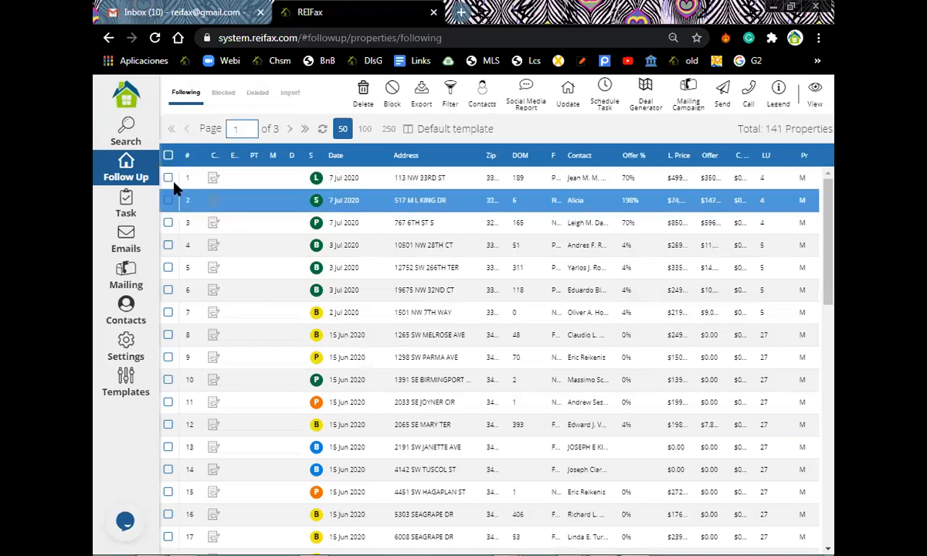
click(168, 178)
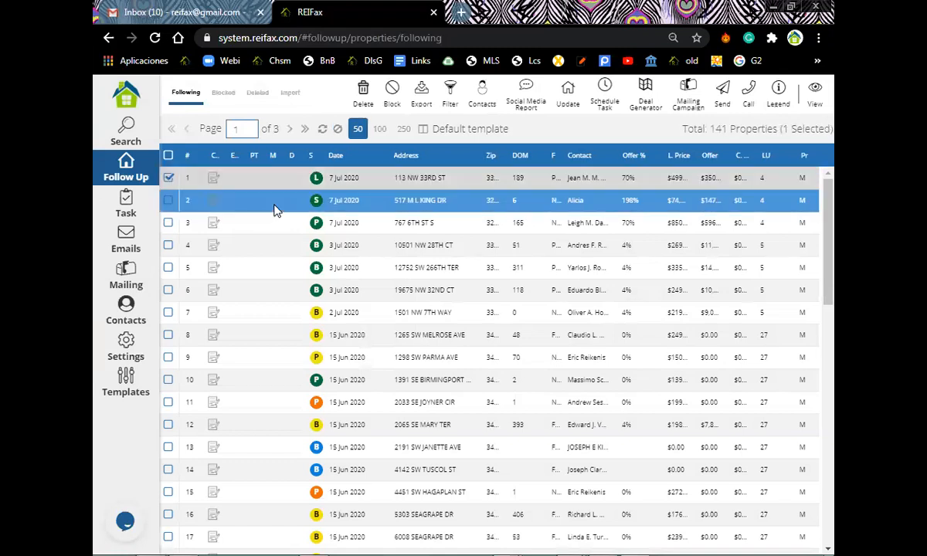
click(723, 95)
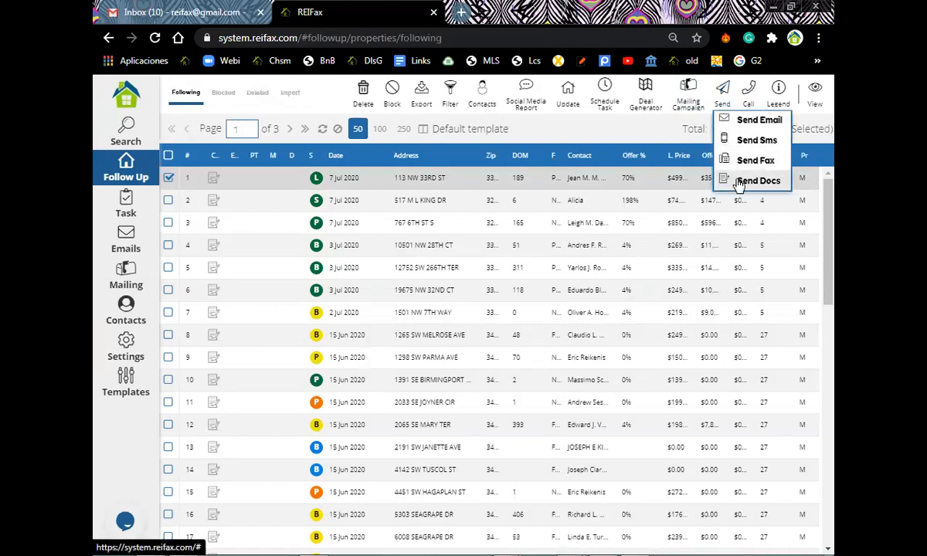
click(481, 108)
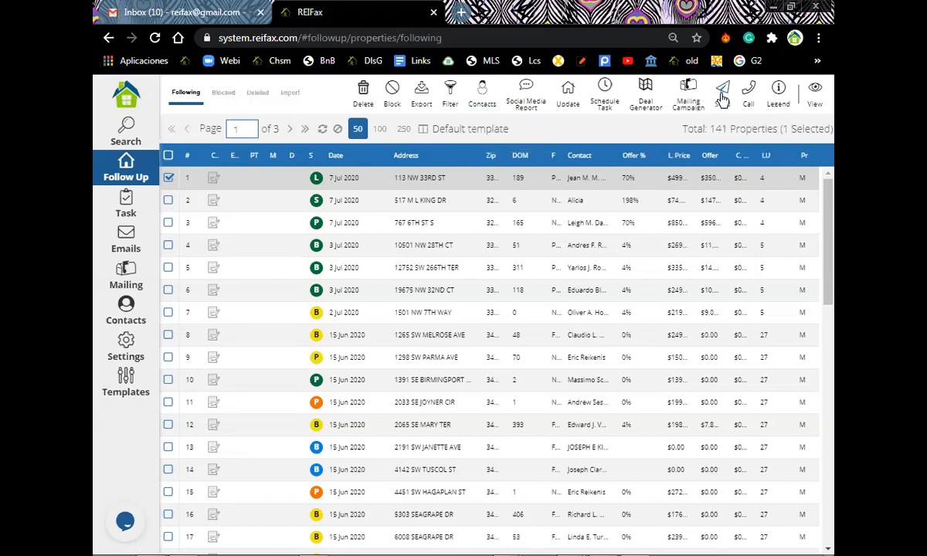
mouse_move(722, 94)
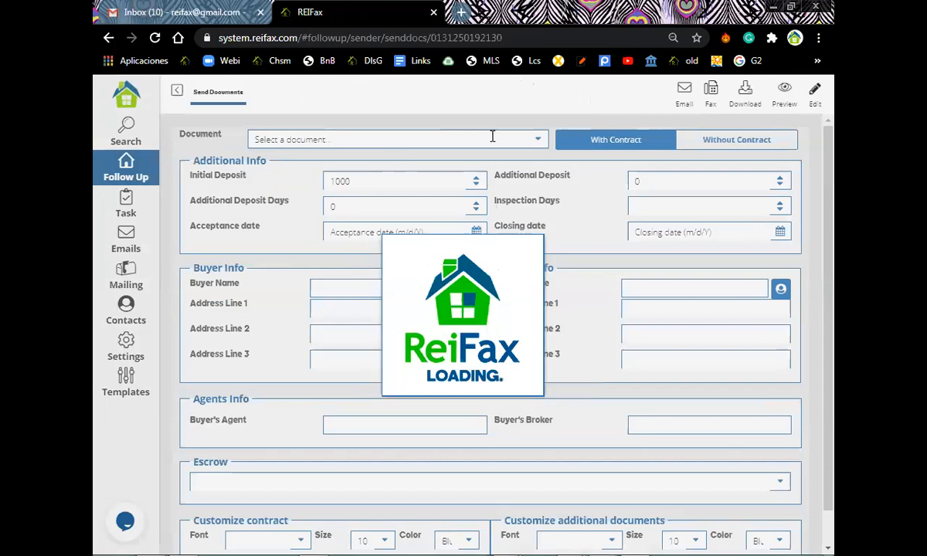
click(539, 141)
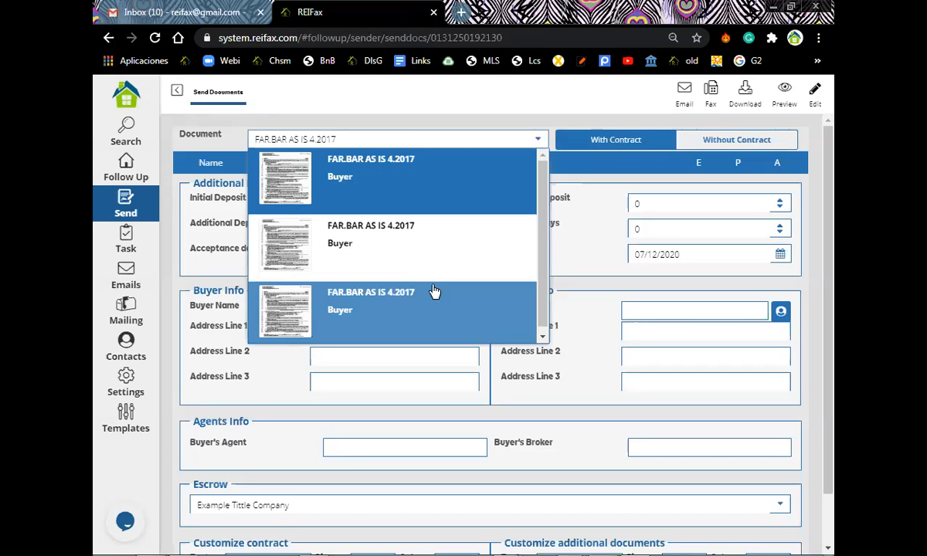
click(124, 523)
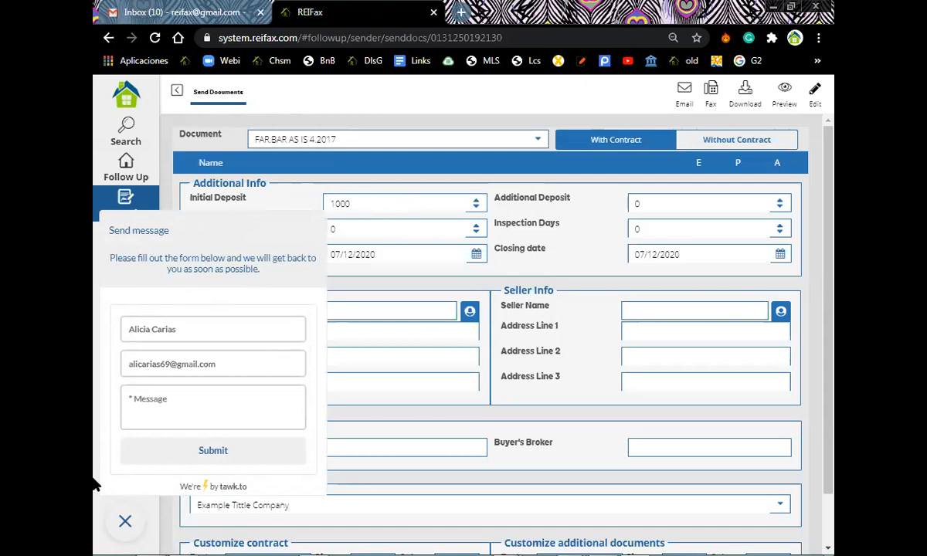
click(124, 523)
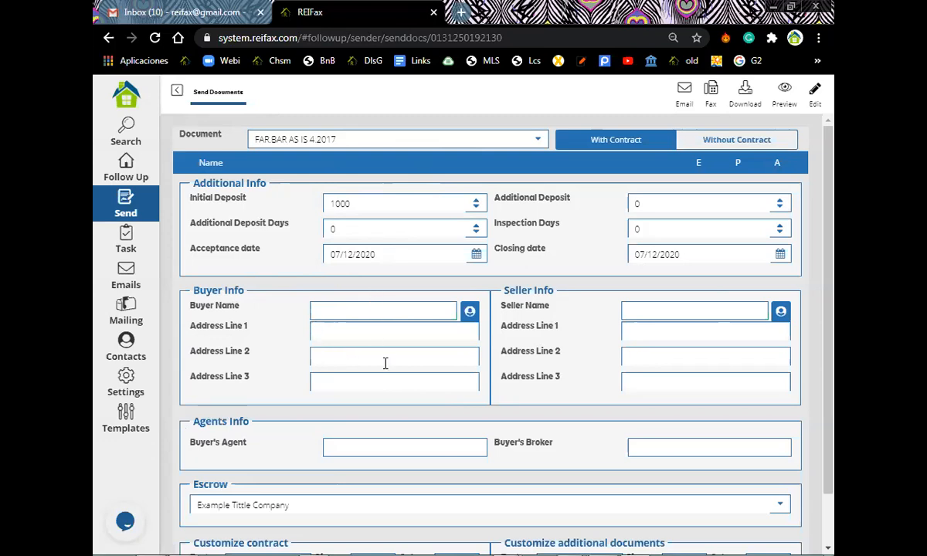
Set the contract text colour to Black and keep font size 10 under Customize contract.
scroll(383, 381, down, 1)
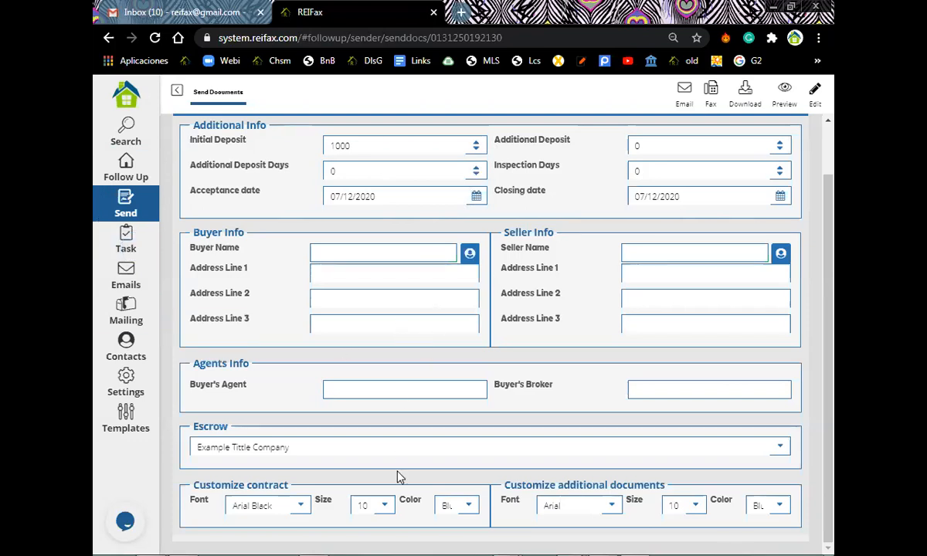
click(468, 506)
click(454, 425)
click(384, 506)
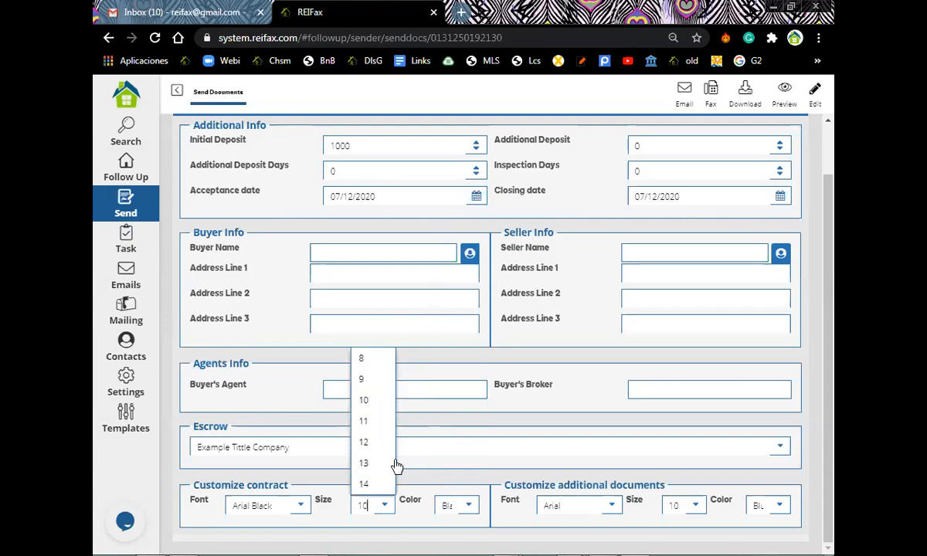
click(370, 401)
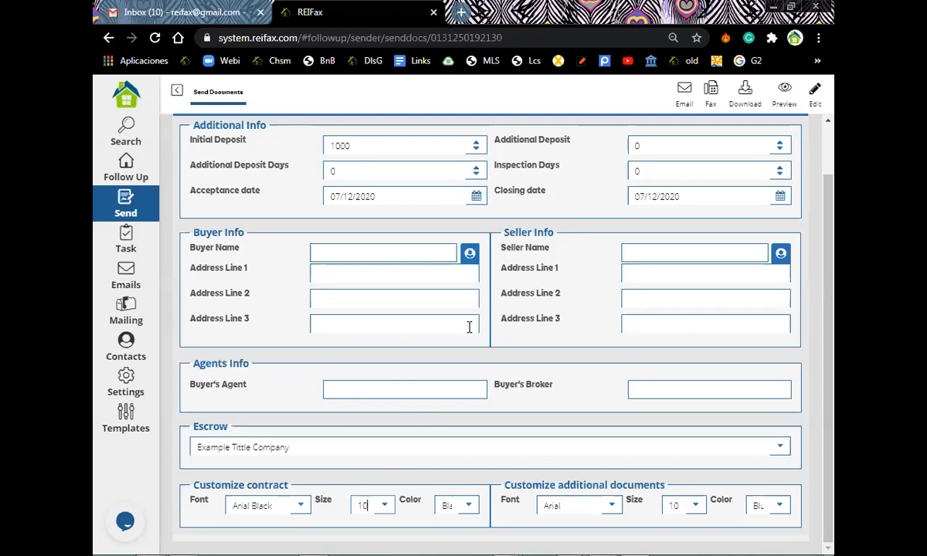
scroll(470, 324, up, 1)
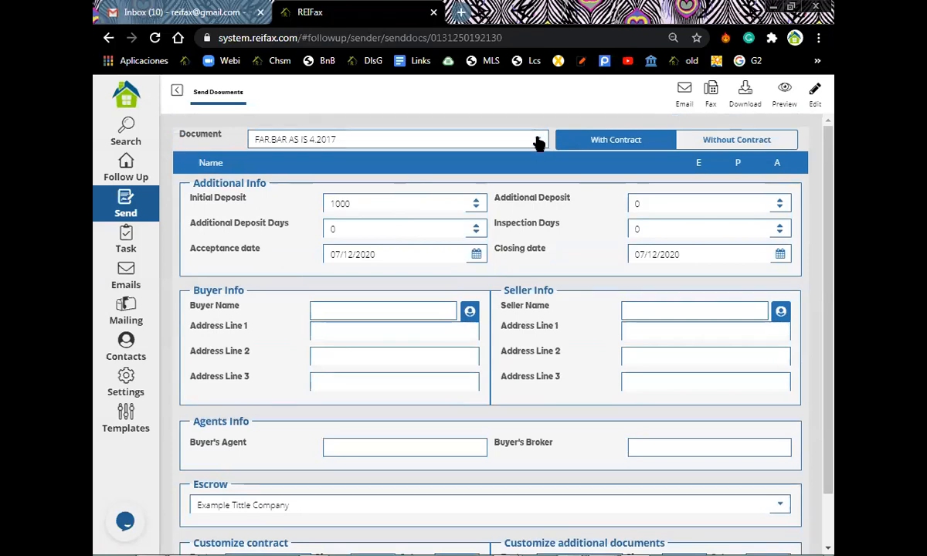
Choose the third FAR.BAR AS IS 4.2017 document and include heritage 400K.pdf with it.
click(537, 141)
click(356, 311)
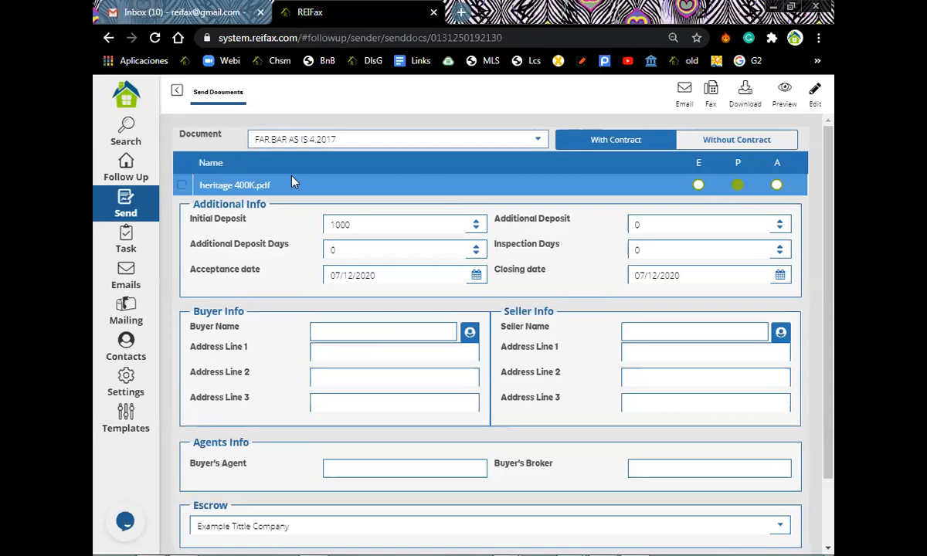
click(182, 186)
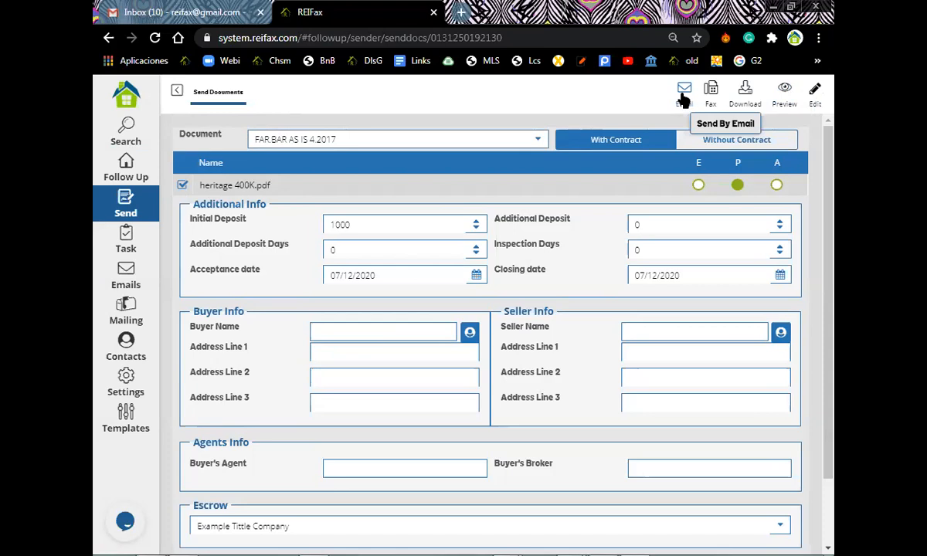
Generate the filled AS IS contract preview and open it as a PDF tab.
click(784, 93)
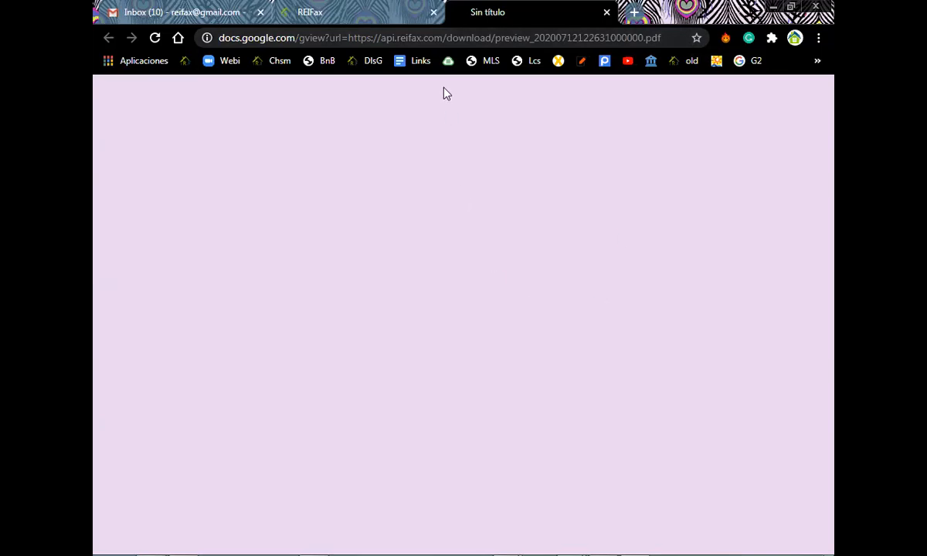
click(386, 13)
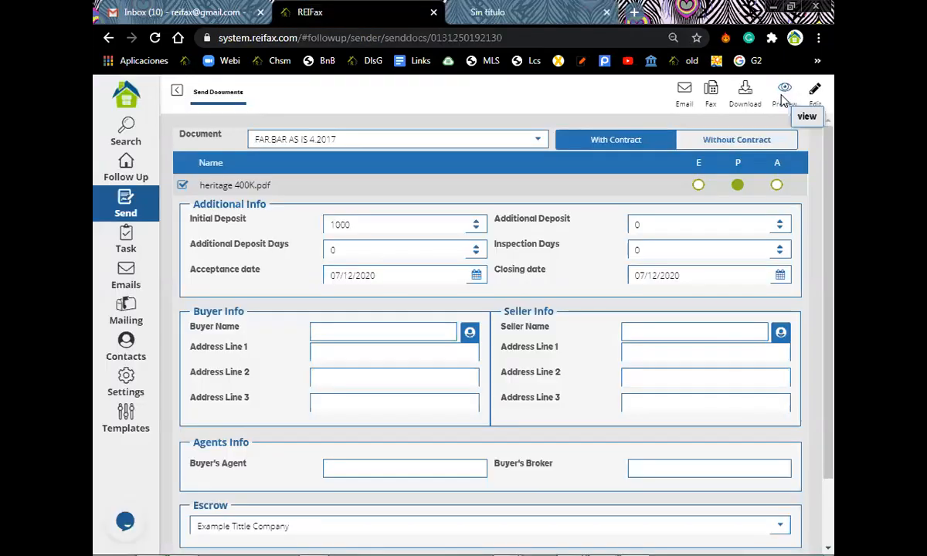
click(783, 99)
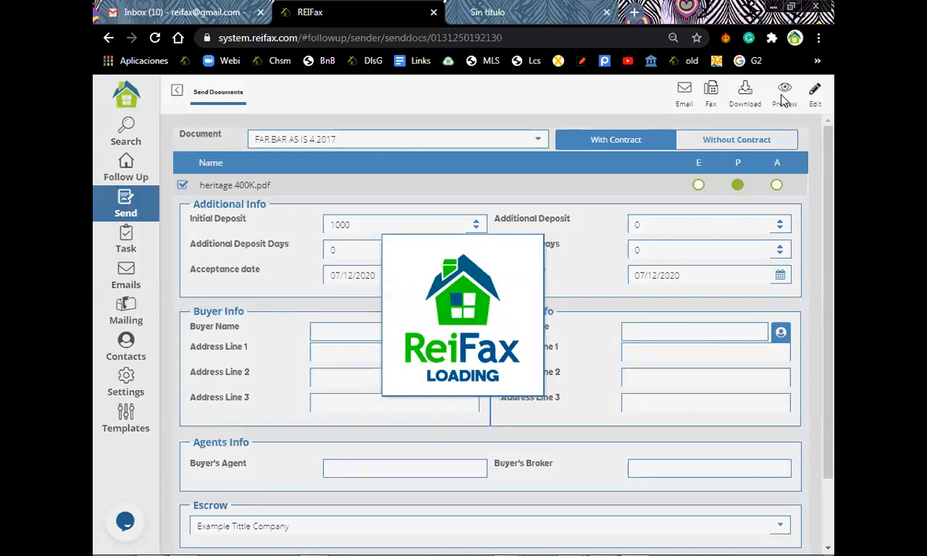
click(782, 99)
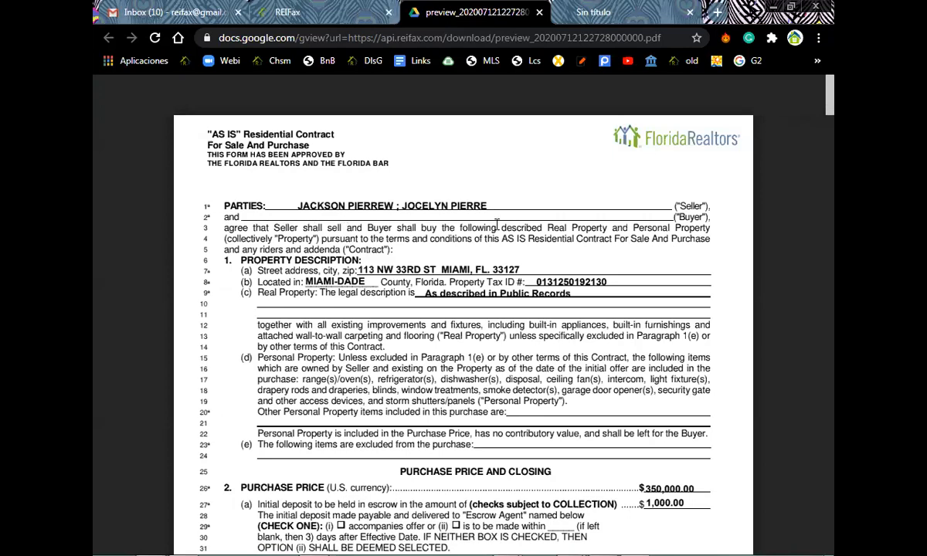
Scroll through the contract preview to page 14, the funding letter and bank statement.
scroll(495, 229, down, 1)
scroll(498, 230, down, 3)
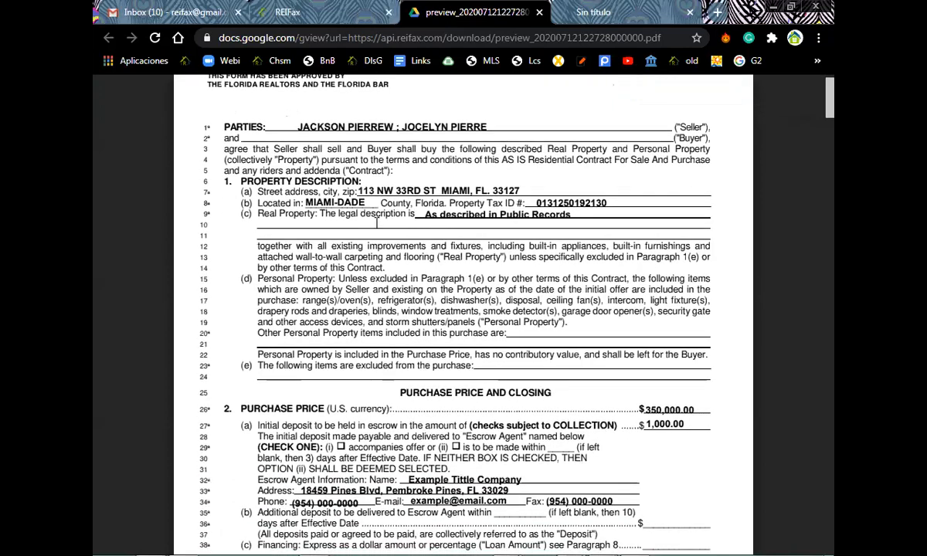
scroll(603, 193, down, 3)
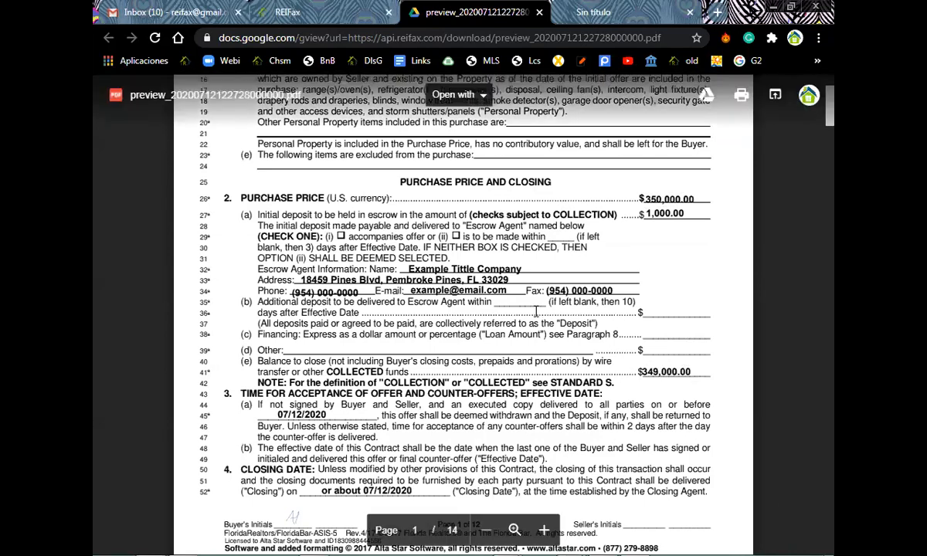
scroll(399, 275, down, 1)
scroll(398, 275, down, 3)
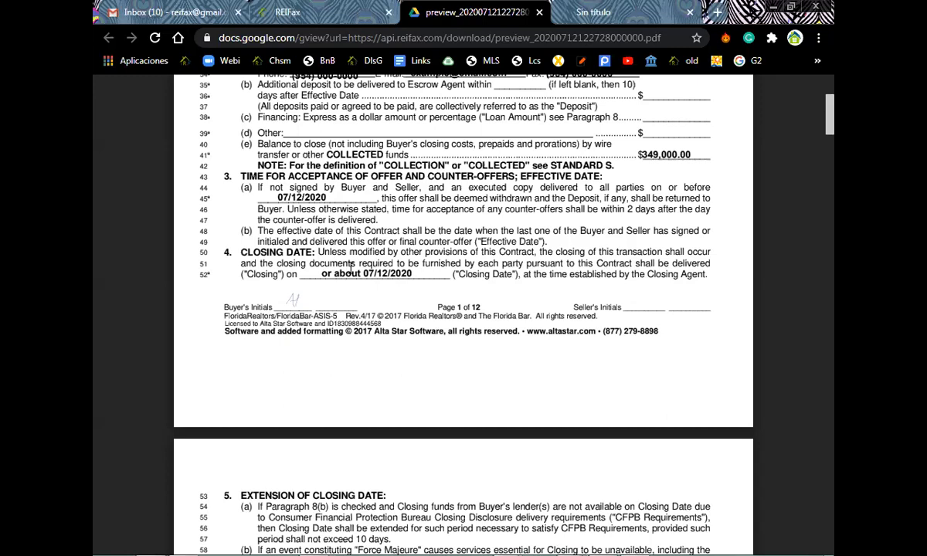
scroll(351, 268, down, 1)
scroll(351, 268, down, 2)
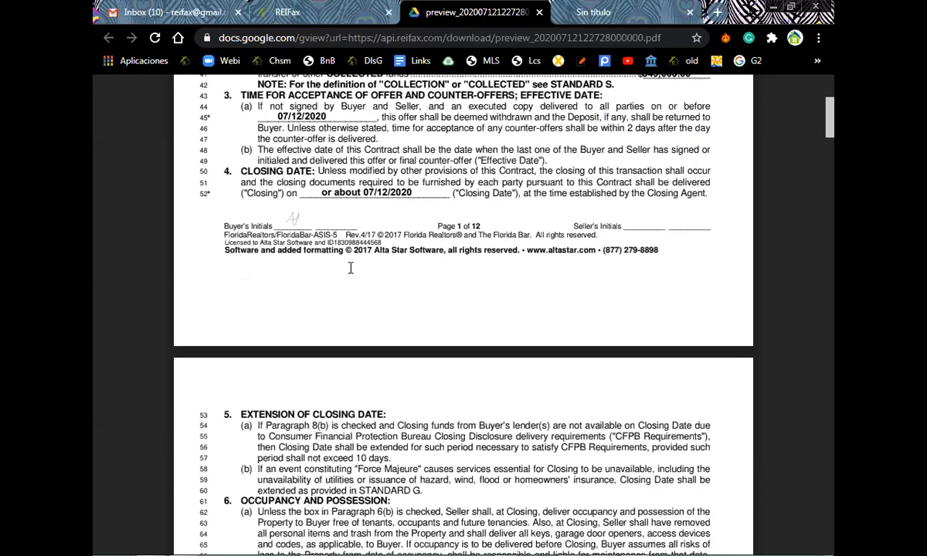
scroll(349, 268, down, 3)
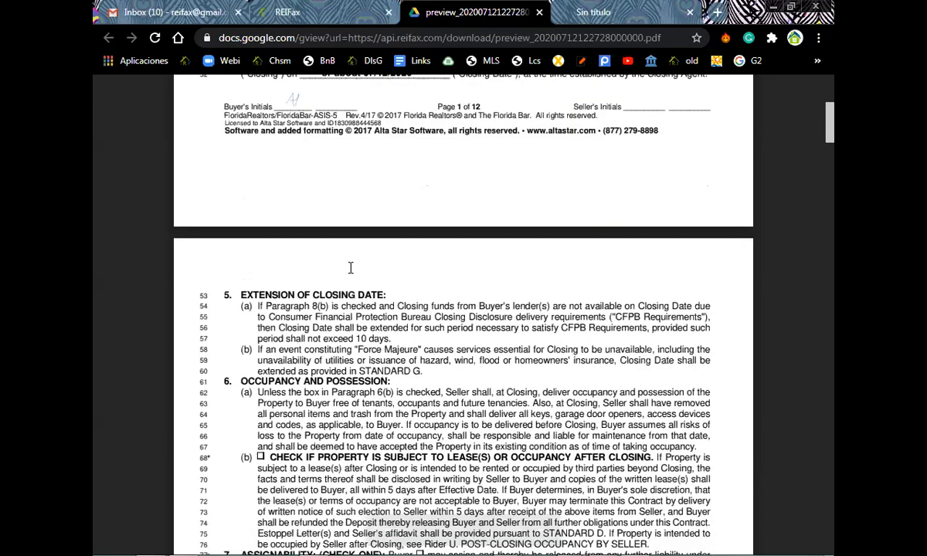
scroll(350, 268, down, 20)
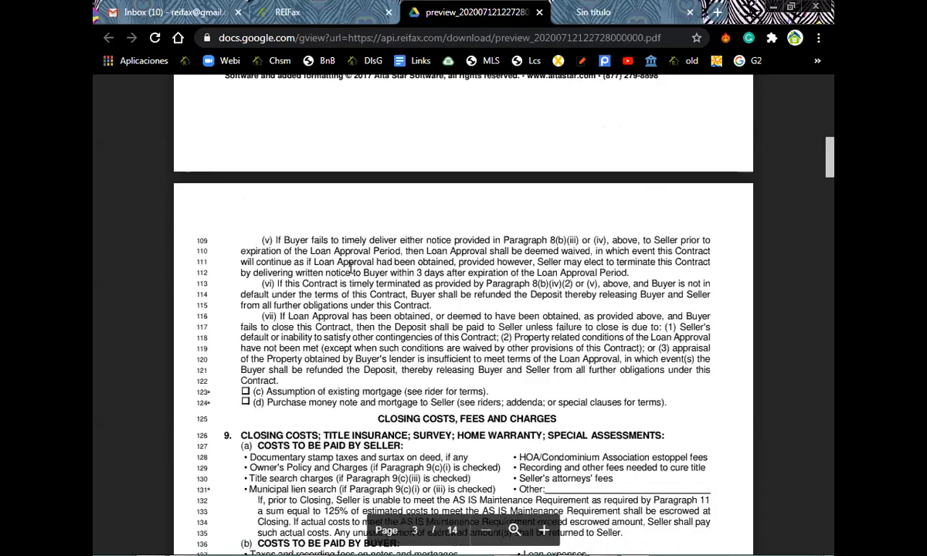
scroll(349, 268, down, 20)
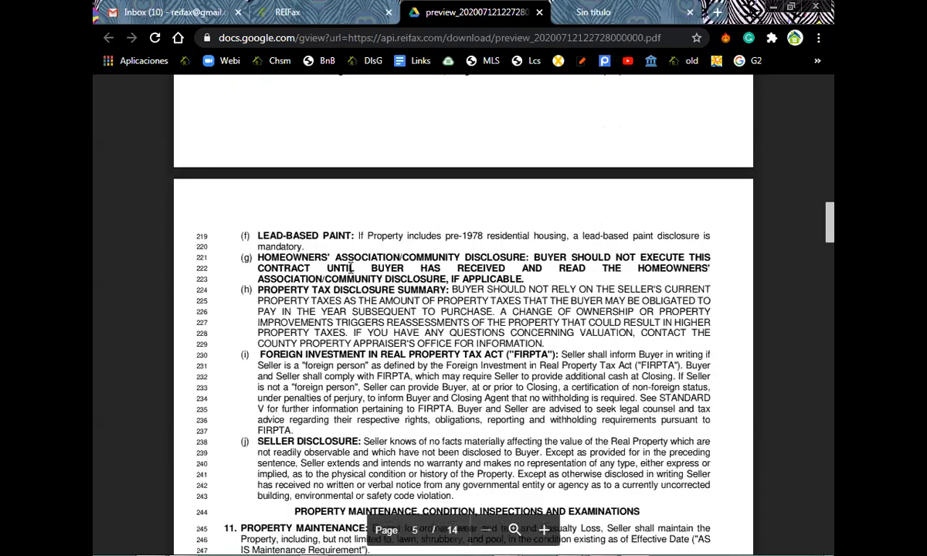
scroll(350, 268, down, 20)
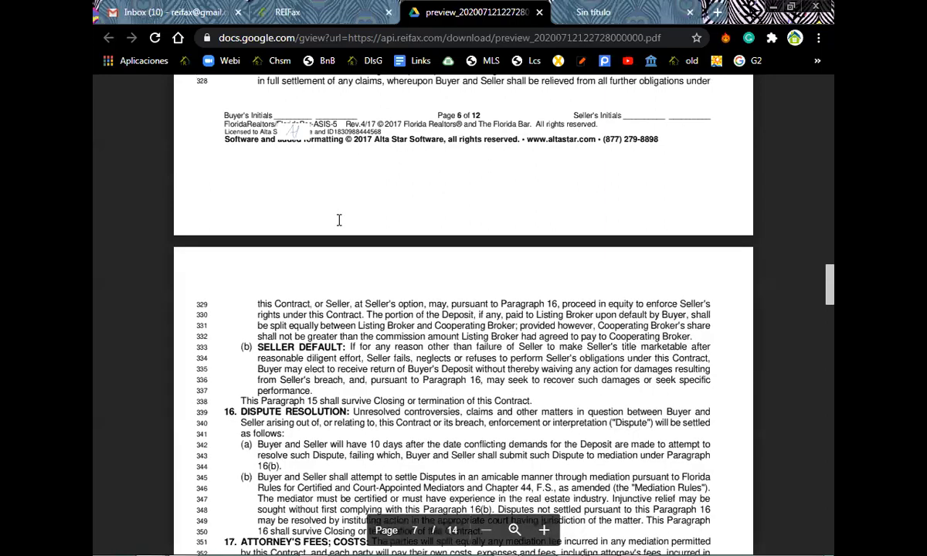
scroll(339, 219, up, 1)
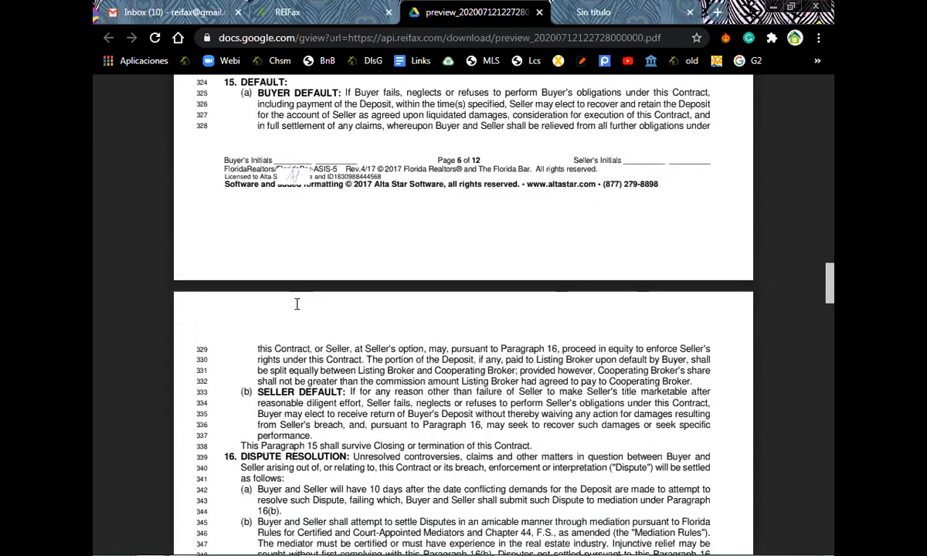
scroll(297, 304, down, 9)
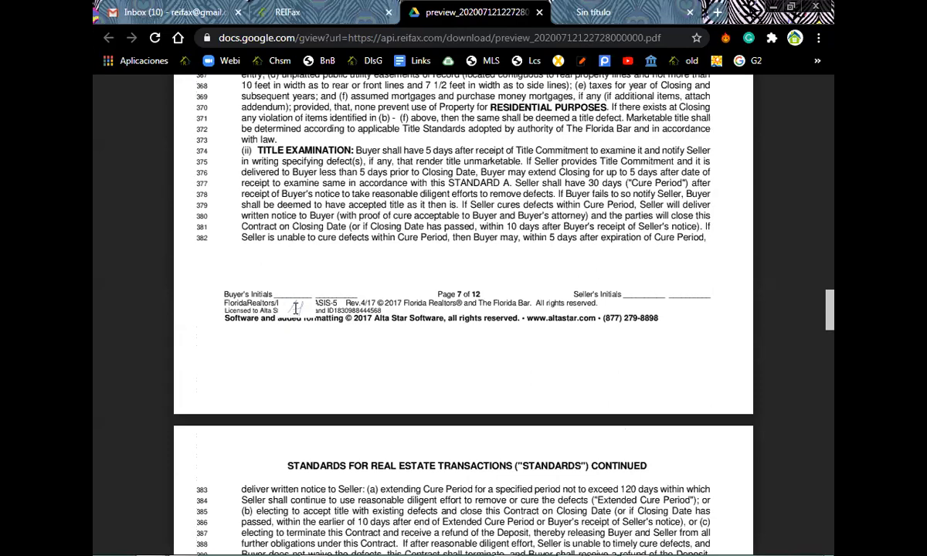
scroll(302, 300, down, 1)
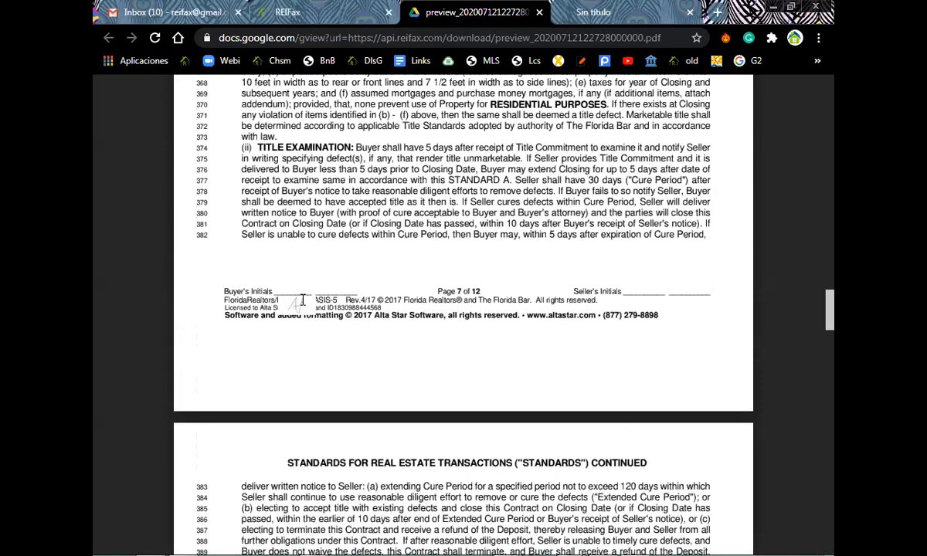
scroll(303, 300, down, 1)
scroll(303, 300, down, 2)
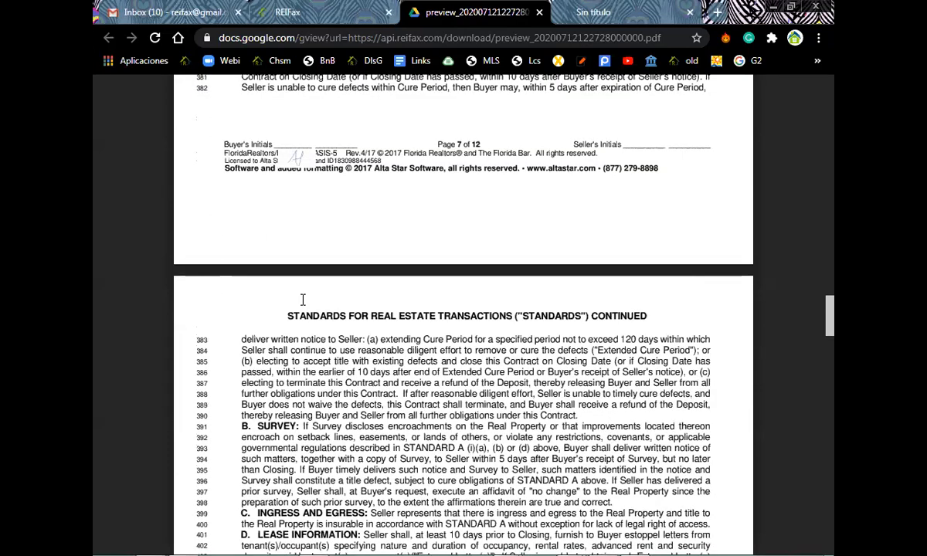
scroll(302, 300, down, 10)
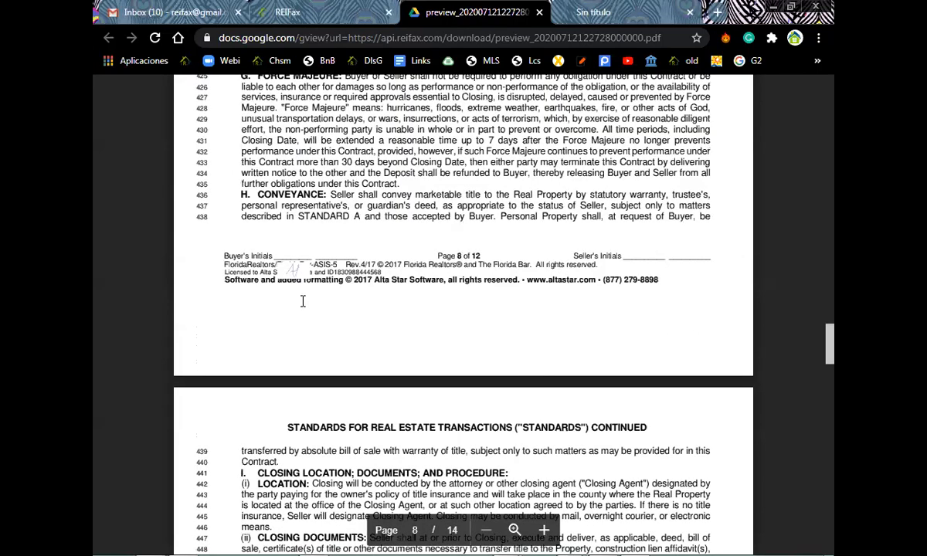
scroll(281, 158, down, 15)
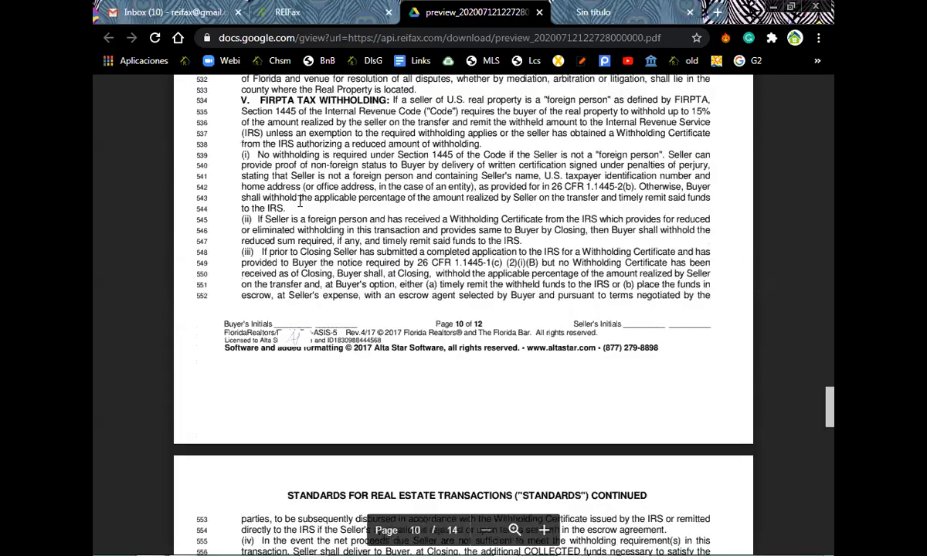
scroll(324, 301, down, 10)
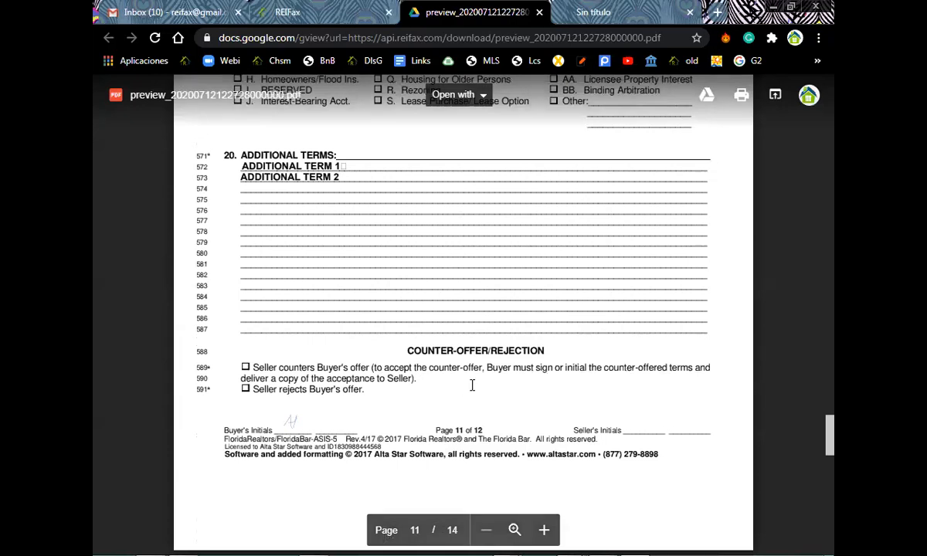
scroll(472, 384, down, 5)
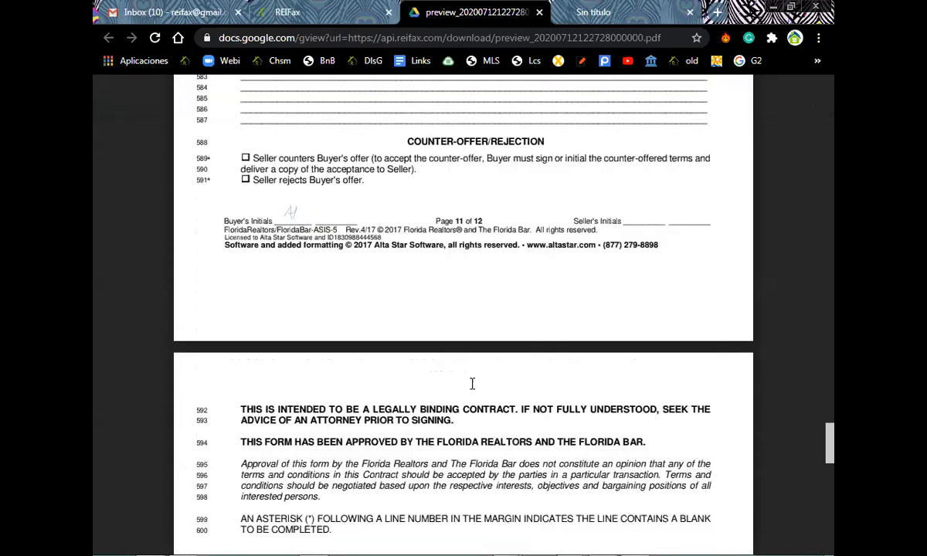
scroll(472, 382, down, 6)
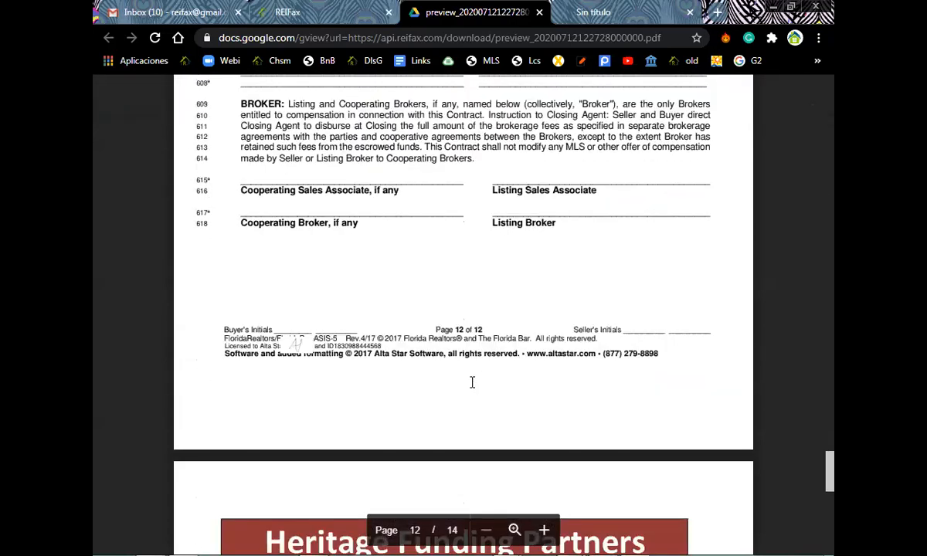
scroll(472, 382, down, 3)
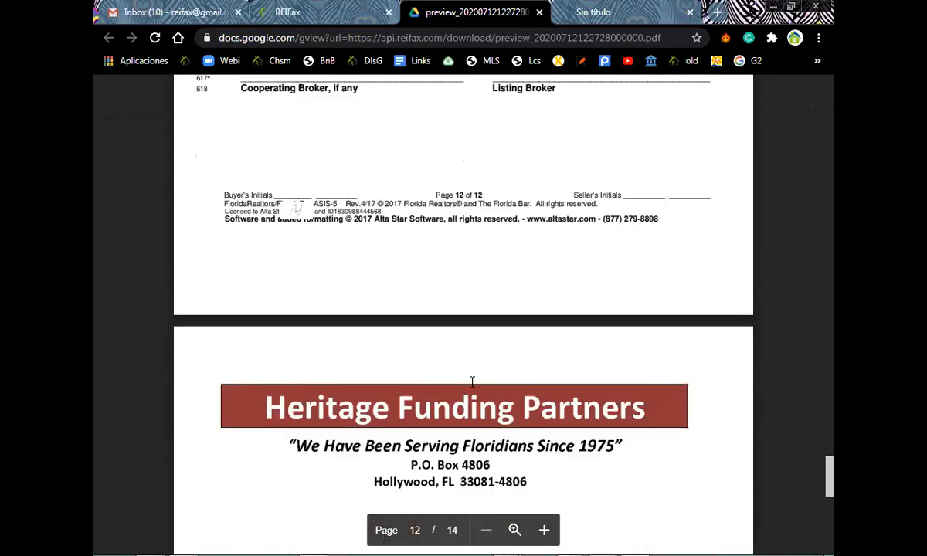
scroll(472, 382, down, 12)
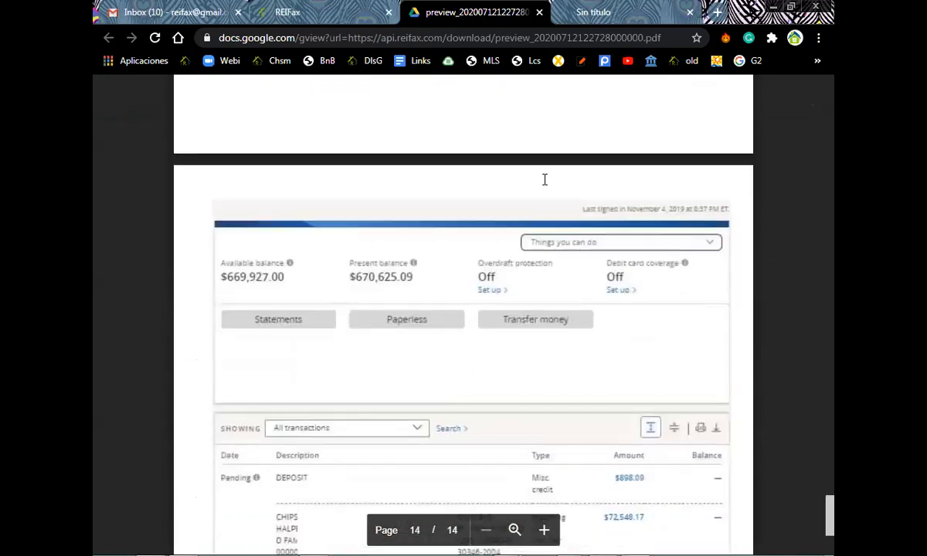
scroll(544, 179, down, 5)
Return to REIFax and start editing the FAR.BAR AS IS 4.2017 contract.
click(313, 15)
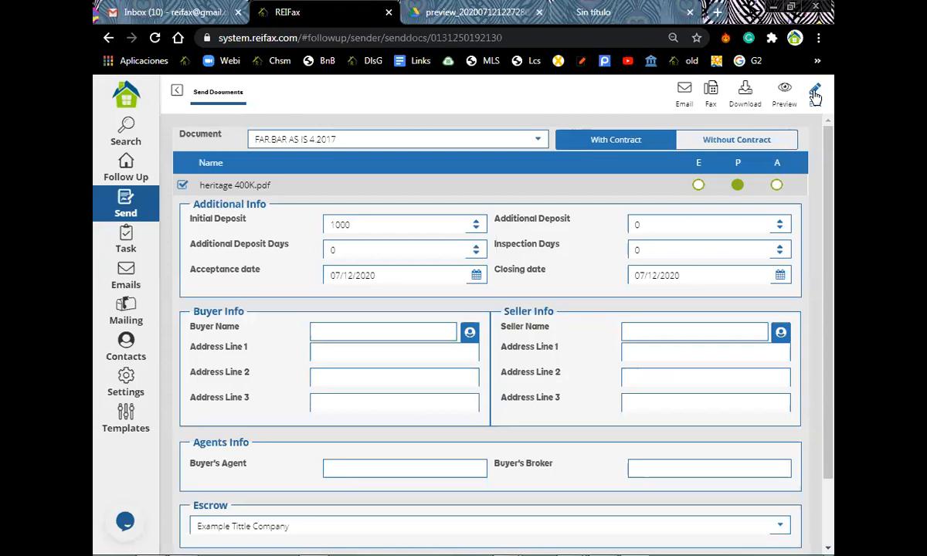
click(815, 97)
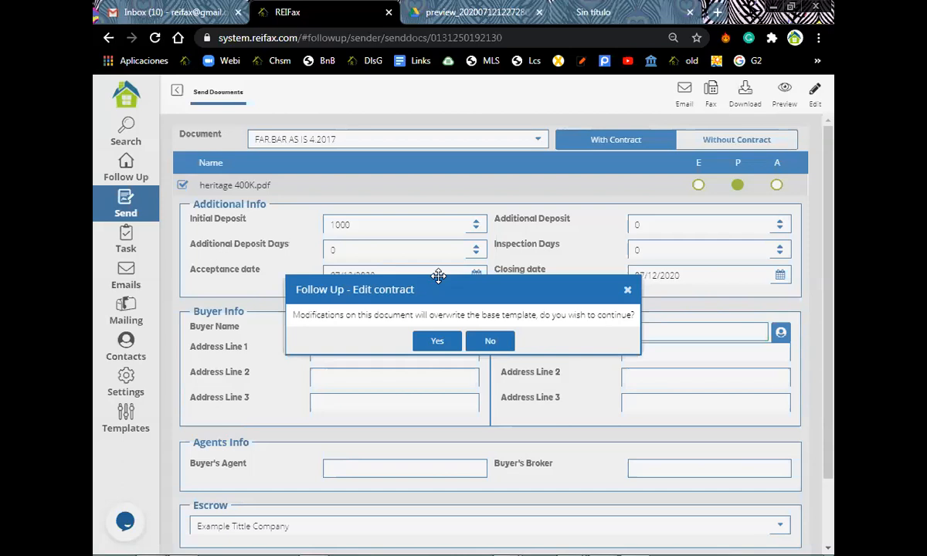
Confirm overwriting the base template and open the contract in the document editor.
click(439, 341)
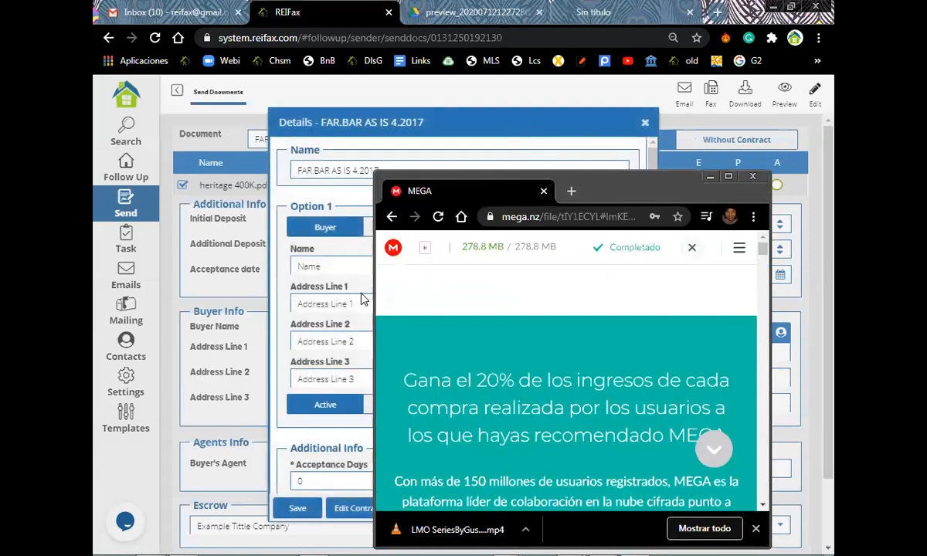
click(363, 299)
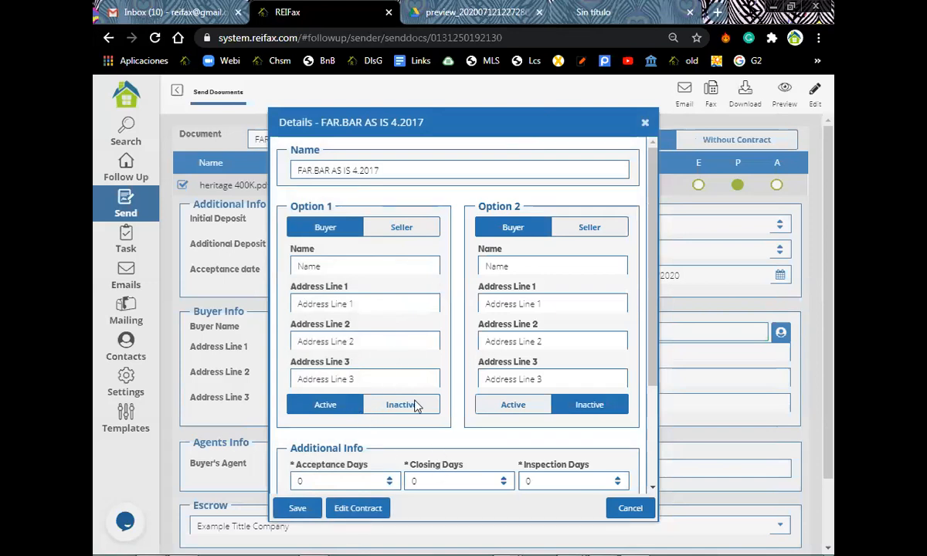
scroll(415, 407, down, 2)
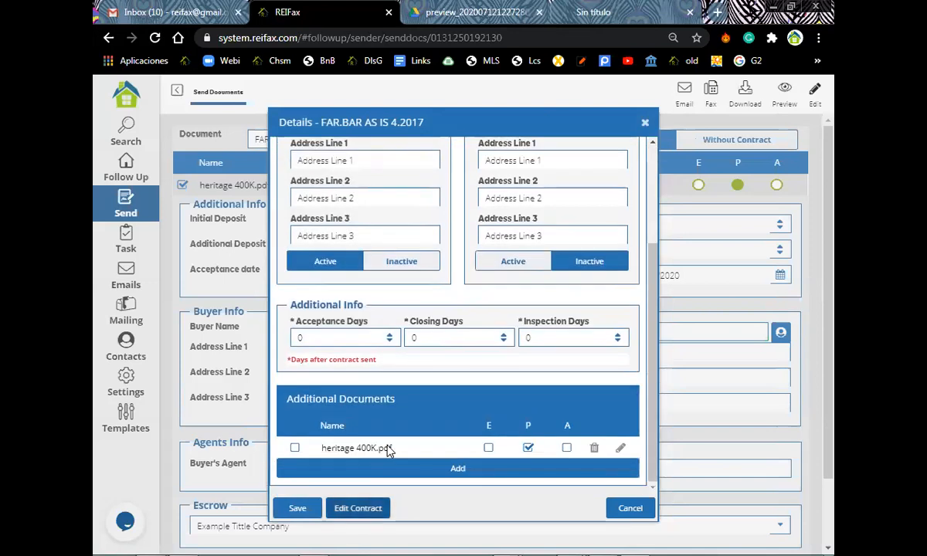
click(387, 448)
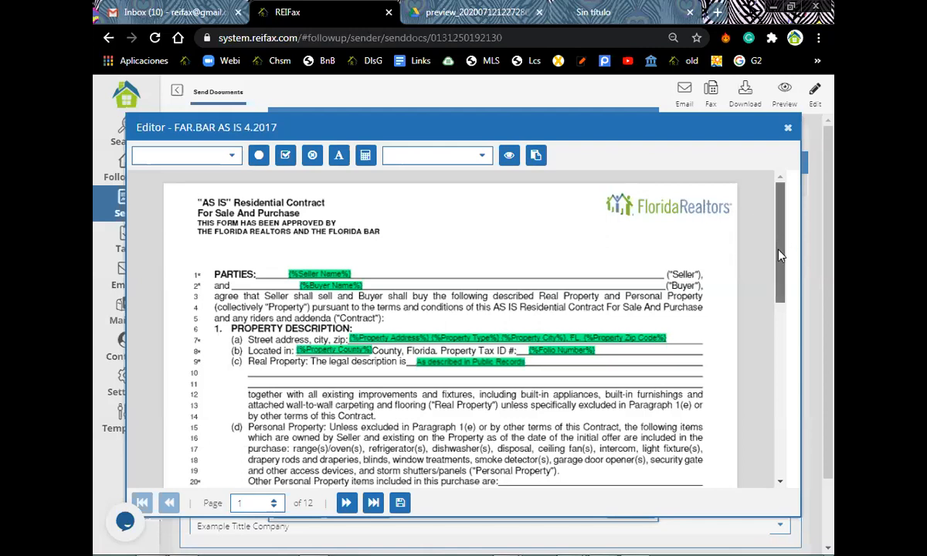
Stamp the buyer's initials on page 2 and close the editor.
scroll(779, 255, down, 1)
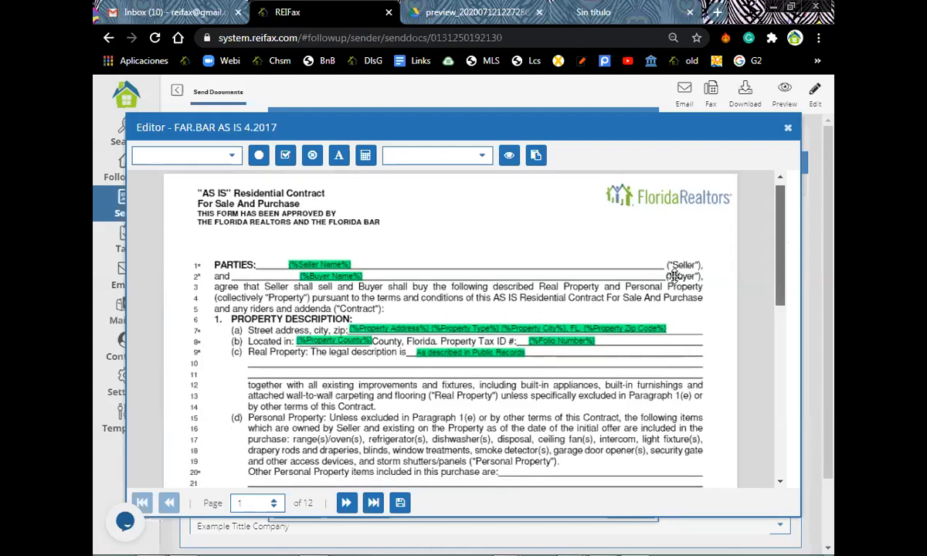
scroll(377, 436, down, 5)
scroll(377, 437, down, 5)
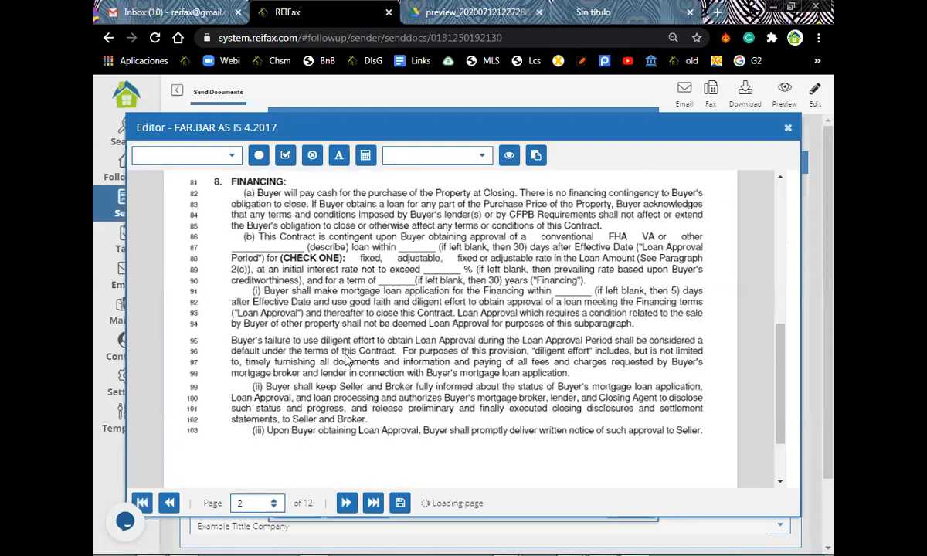
scroll(290, 435, down, 3)
click(290, 425)
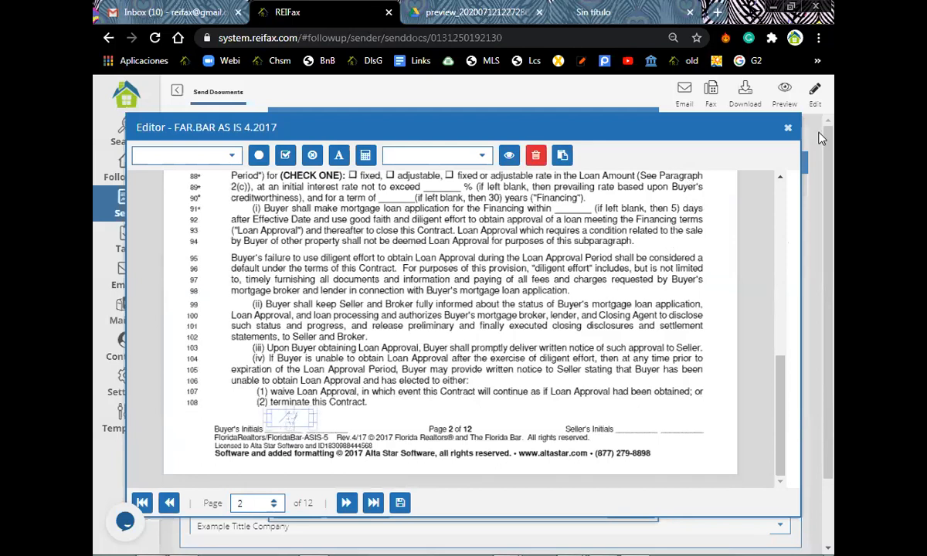
click(787, 129)
scroll(407, 261, up, 2)
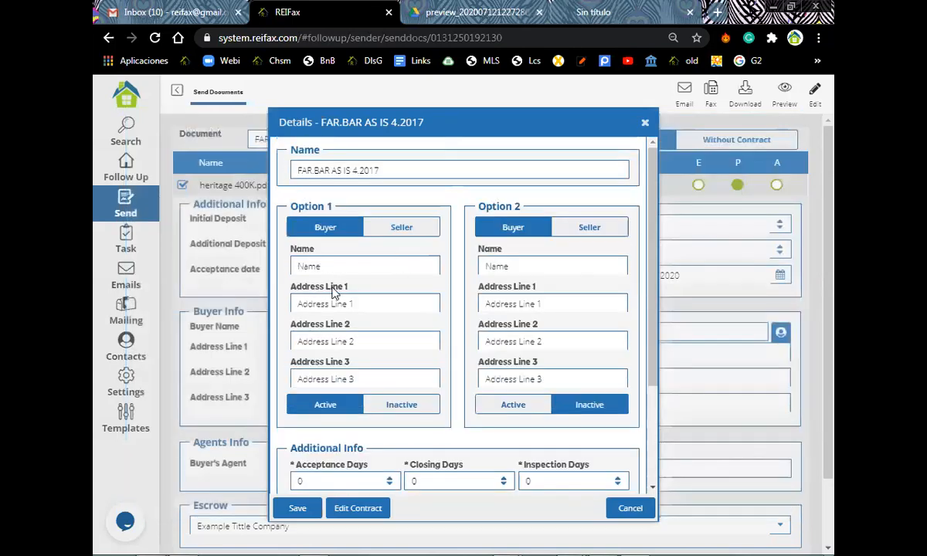
Enter the buyer's full name as the Option 1 buyer and save the details.
click(327, 265)
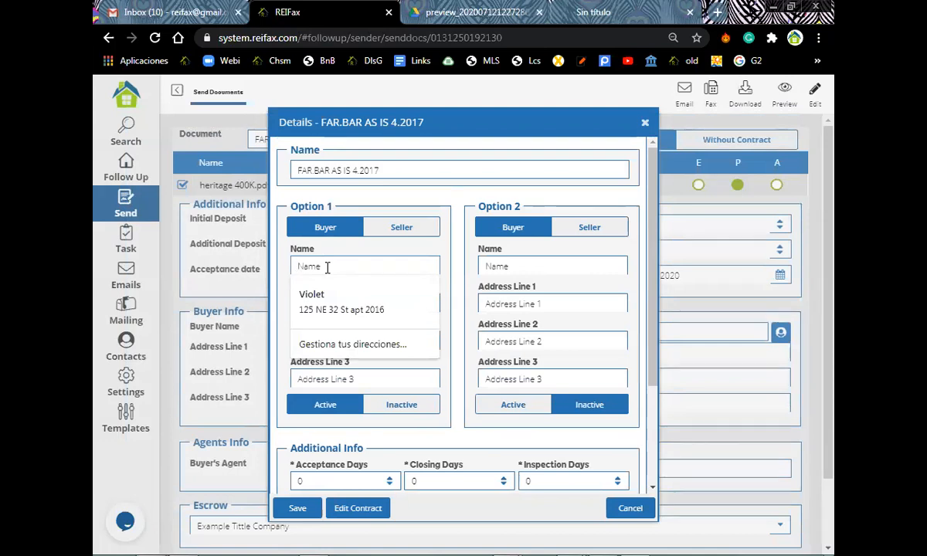
key(Escape)
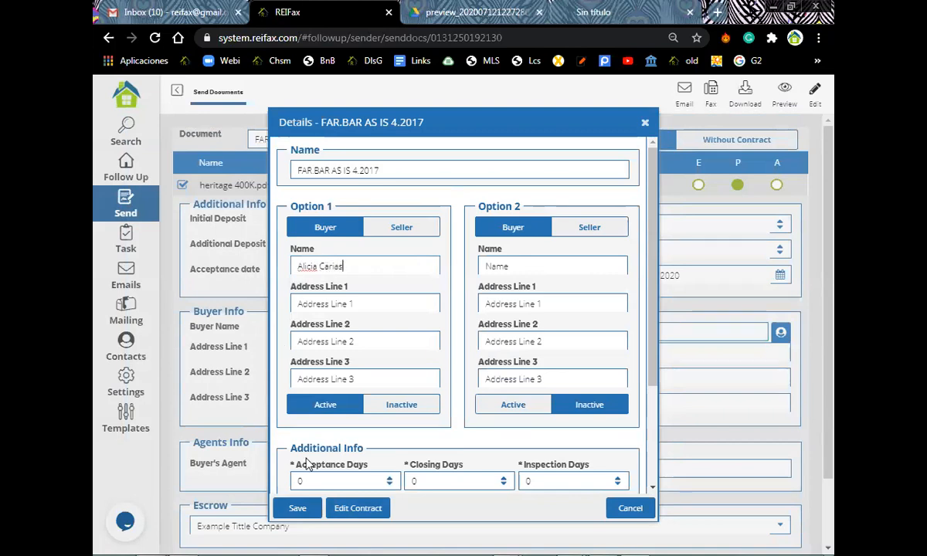
key(Return)
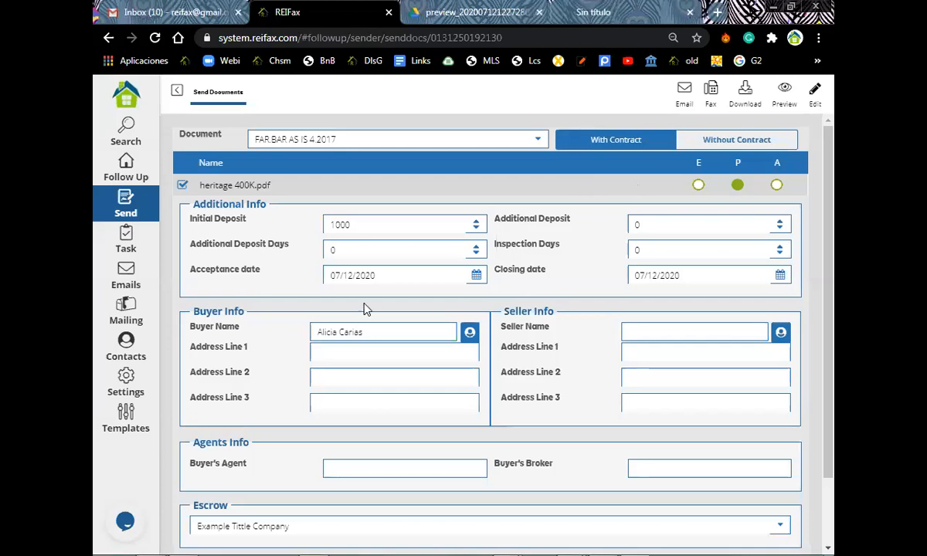
Preview the contract PDF showing the buyer's name, then return to the REIFax form.
click(784, 92)
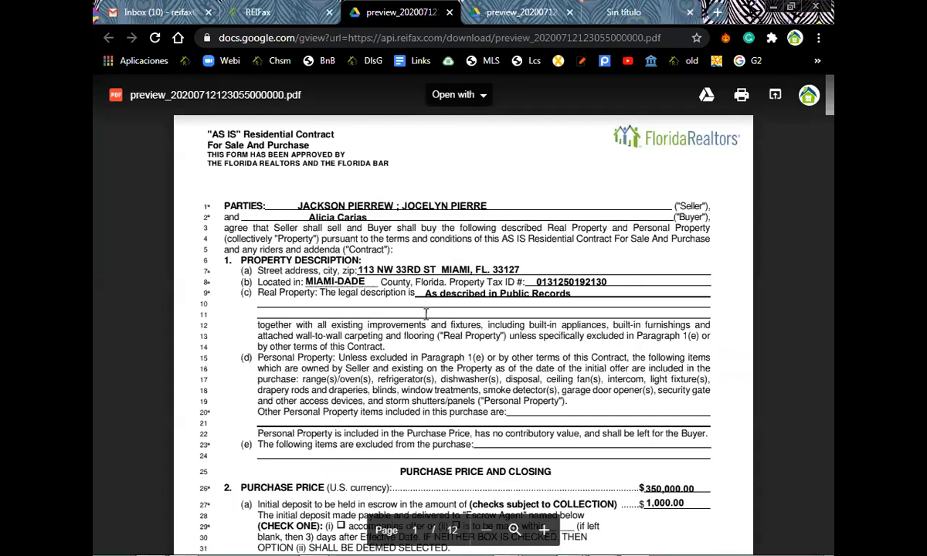
scroll(399, 292, down, 2)
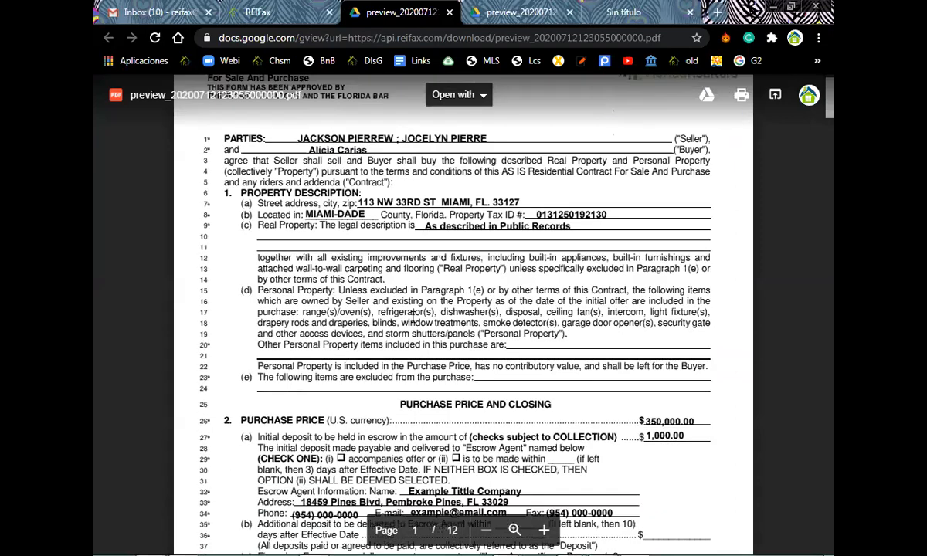
scroll(412, 317, down, 3)
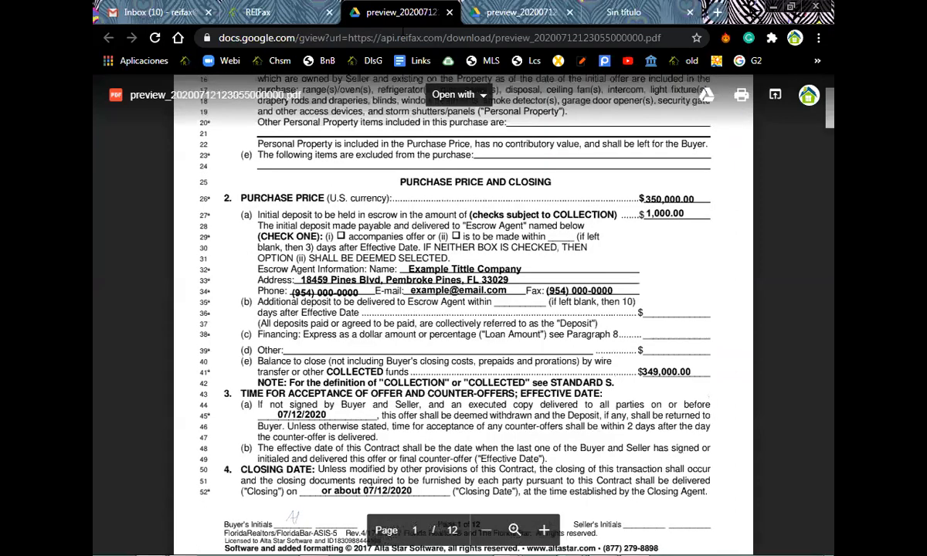
scroll(610, 166, down, 7)
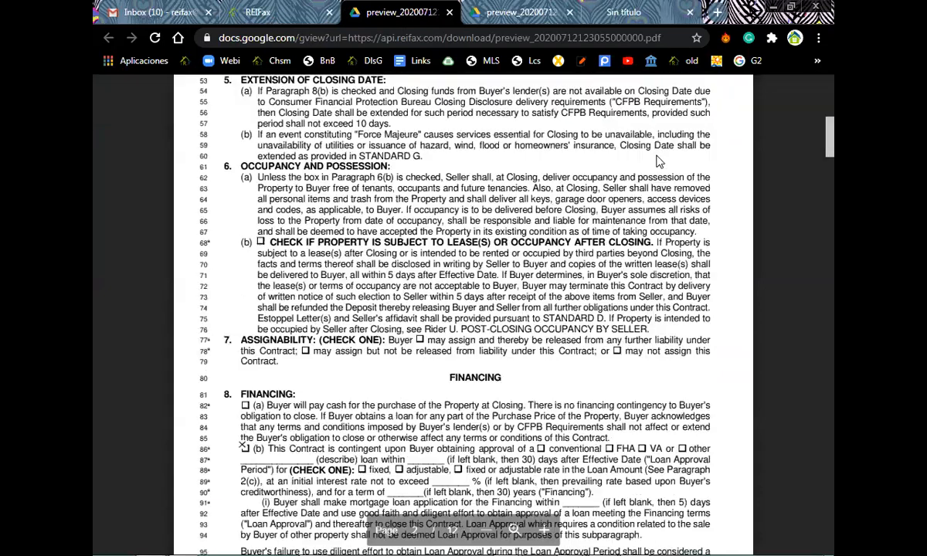
key(ctrl+shift+Tab)
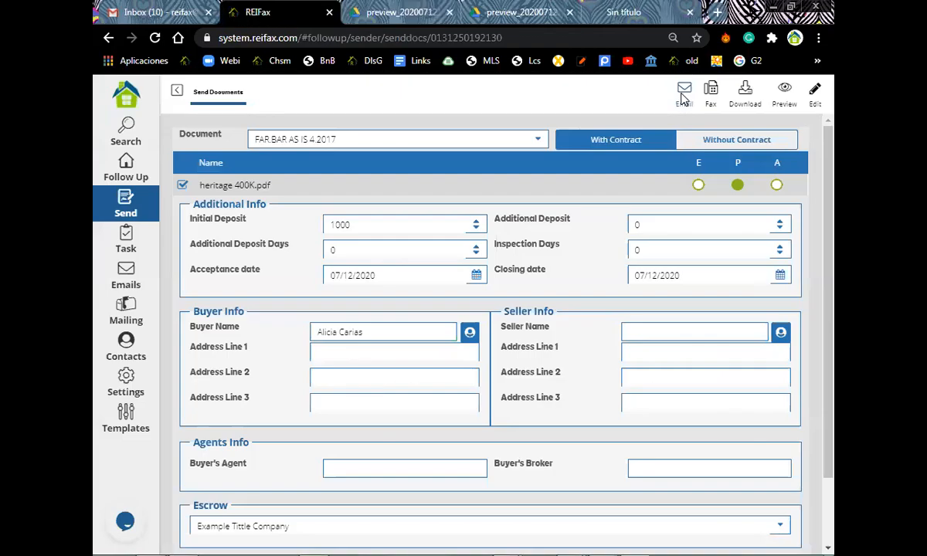
Open the Send Email dialog with the offer-on-property template and select the {%Agent Nickname%} placeholder in the greeting.
click(683, 96)
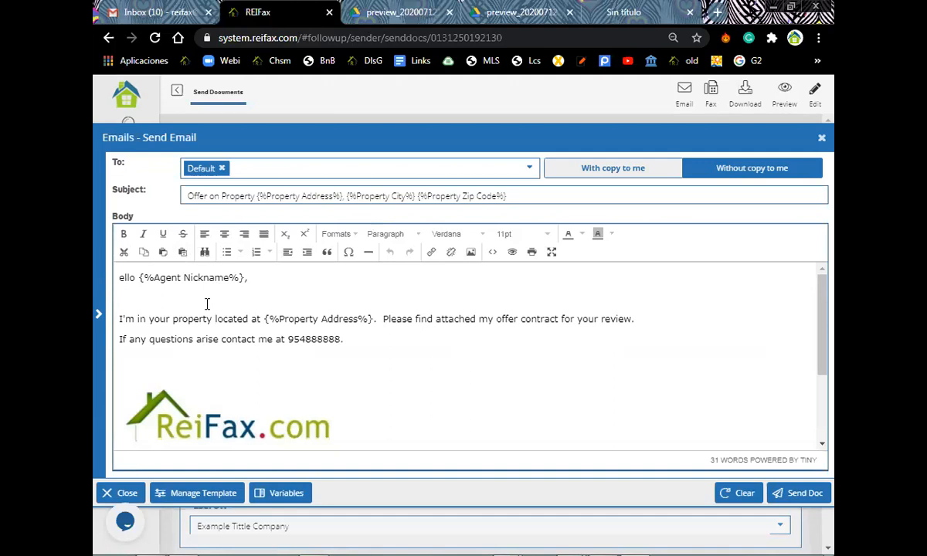
drag(266, 283, 136, 282)
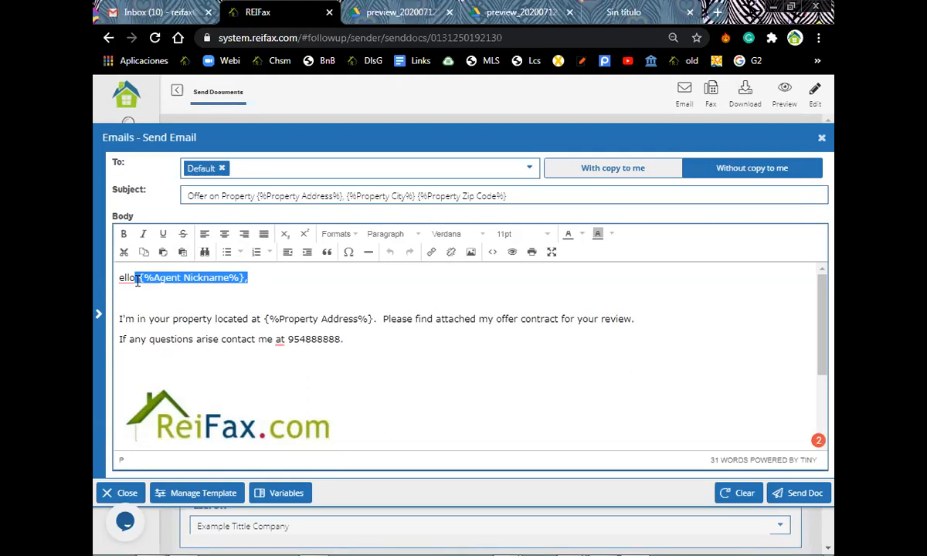
click(139, 283)
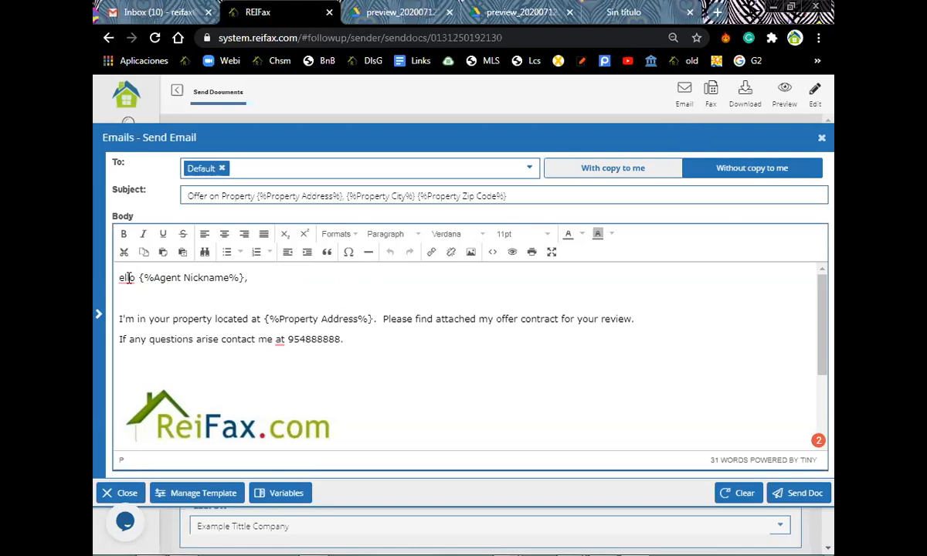
drag(137, 277, 261, 275)
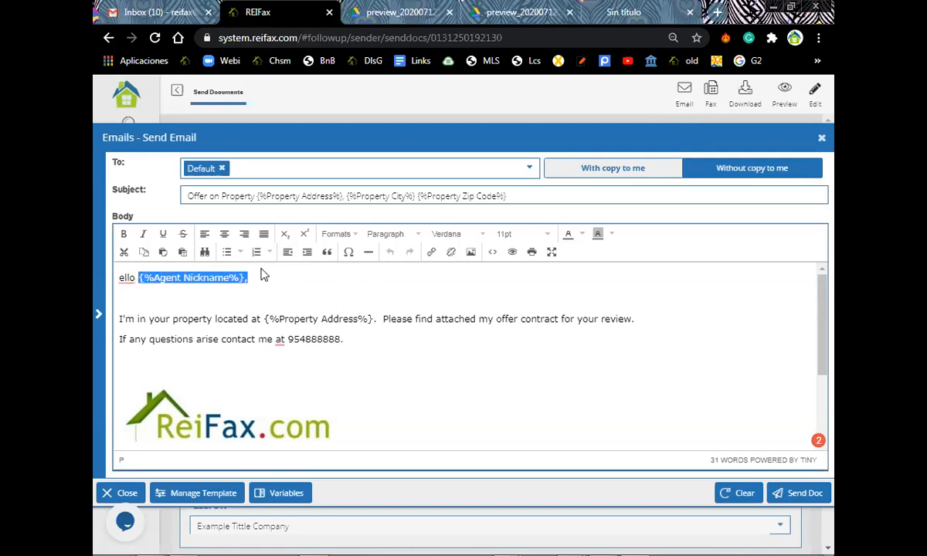
drag(265, 318, 375, 317)
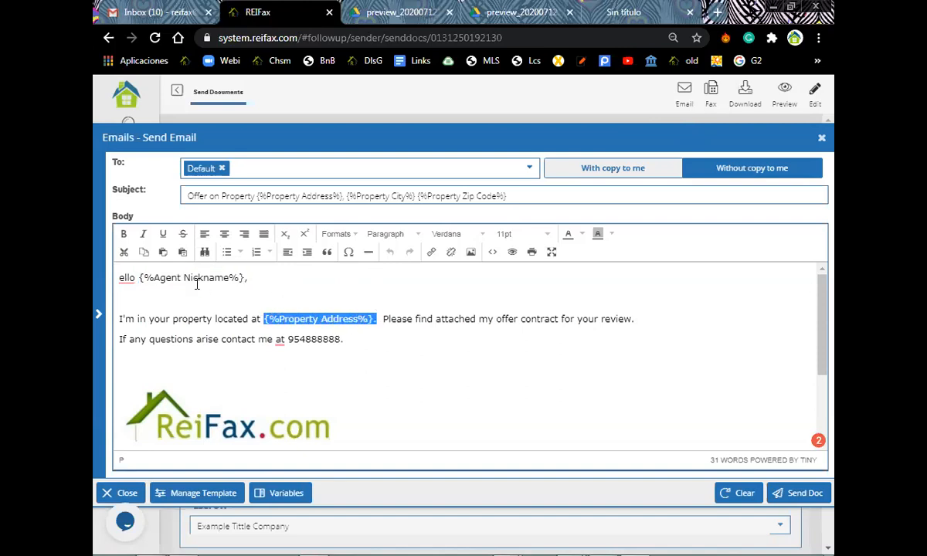
click(274, 279)
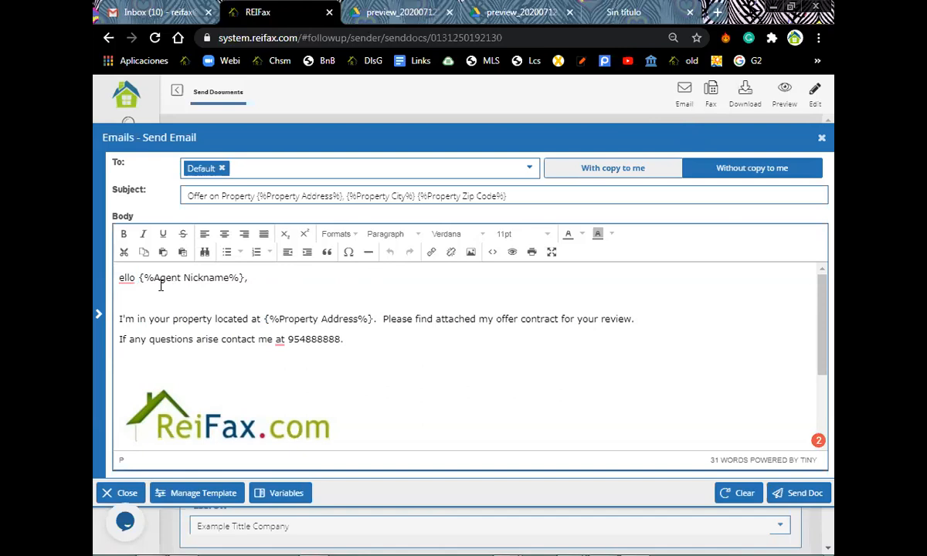
shift+click(139, 277)
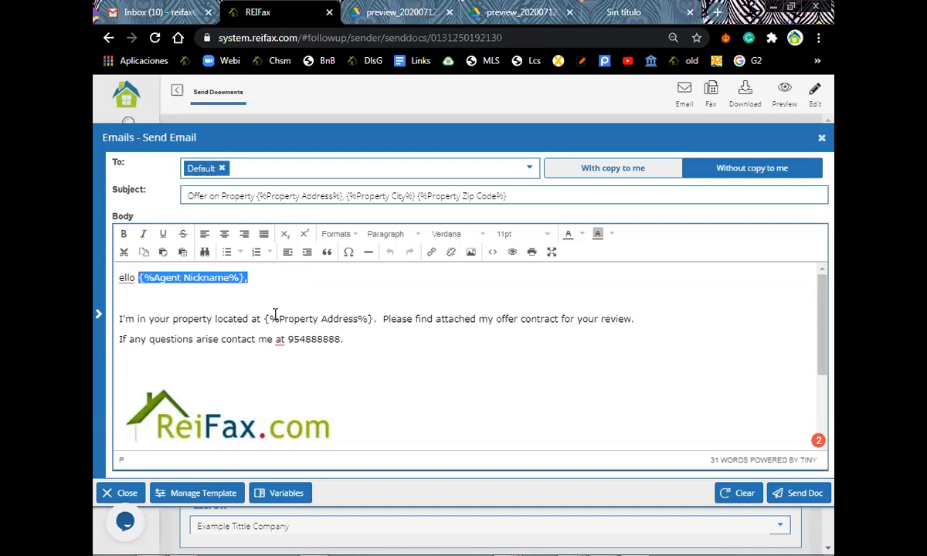
drag(261, 319, 358, 319)
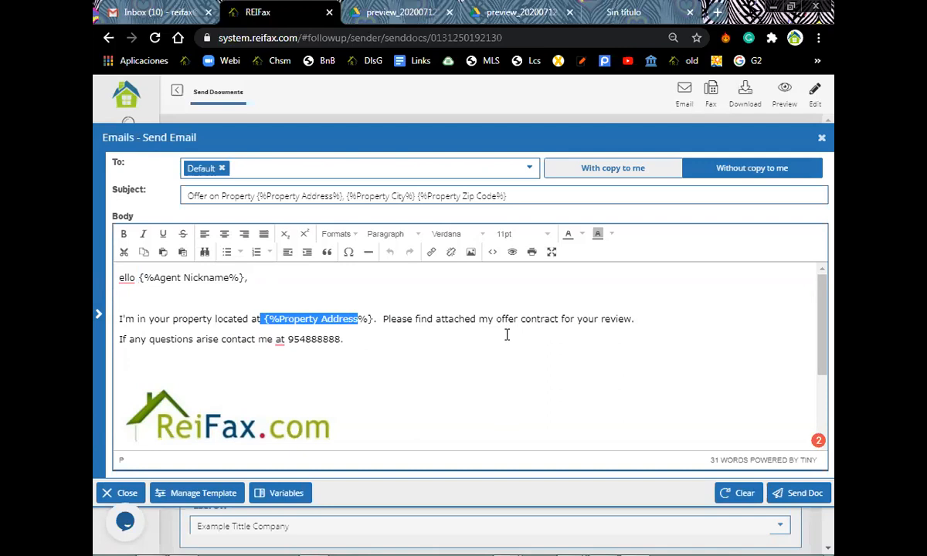
scroll(507, 334, down, 2)
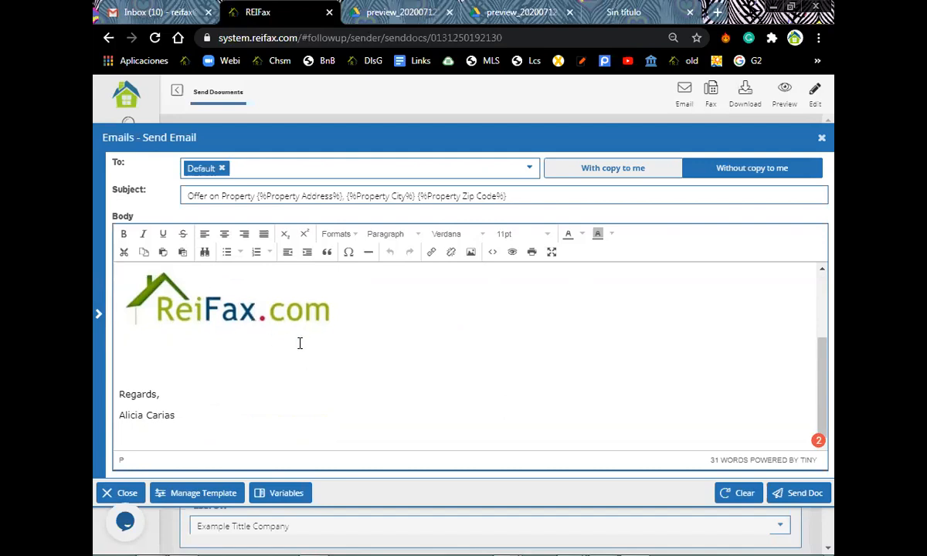
scroll(301, 343, up, 3)
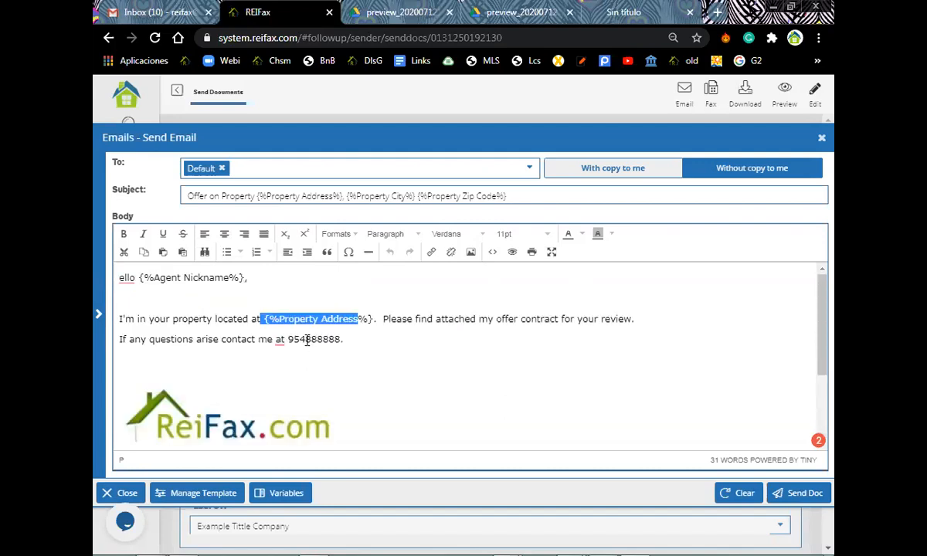